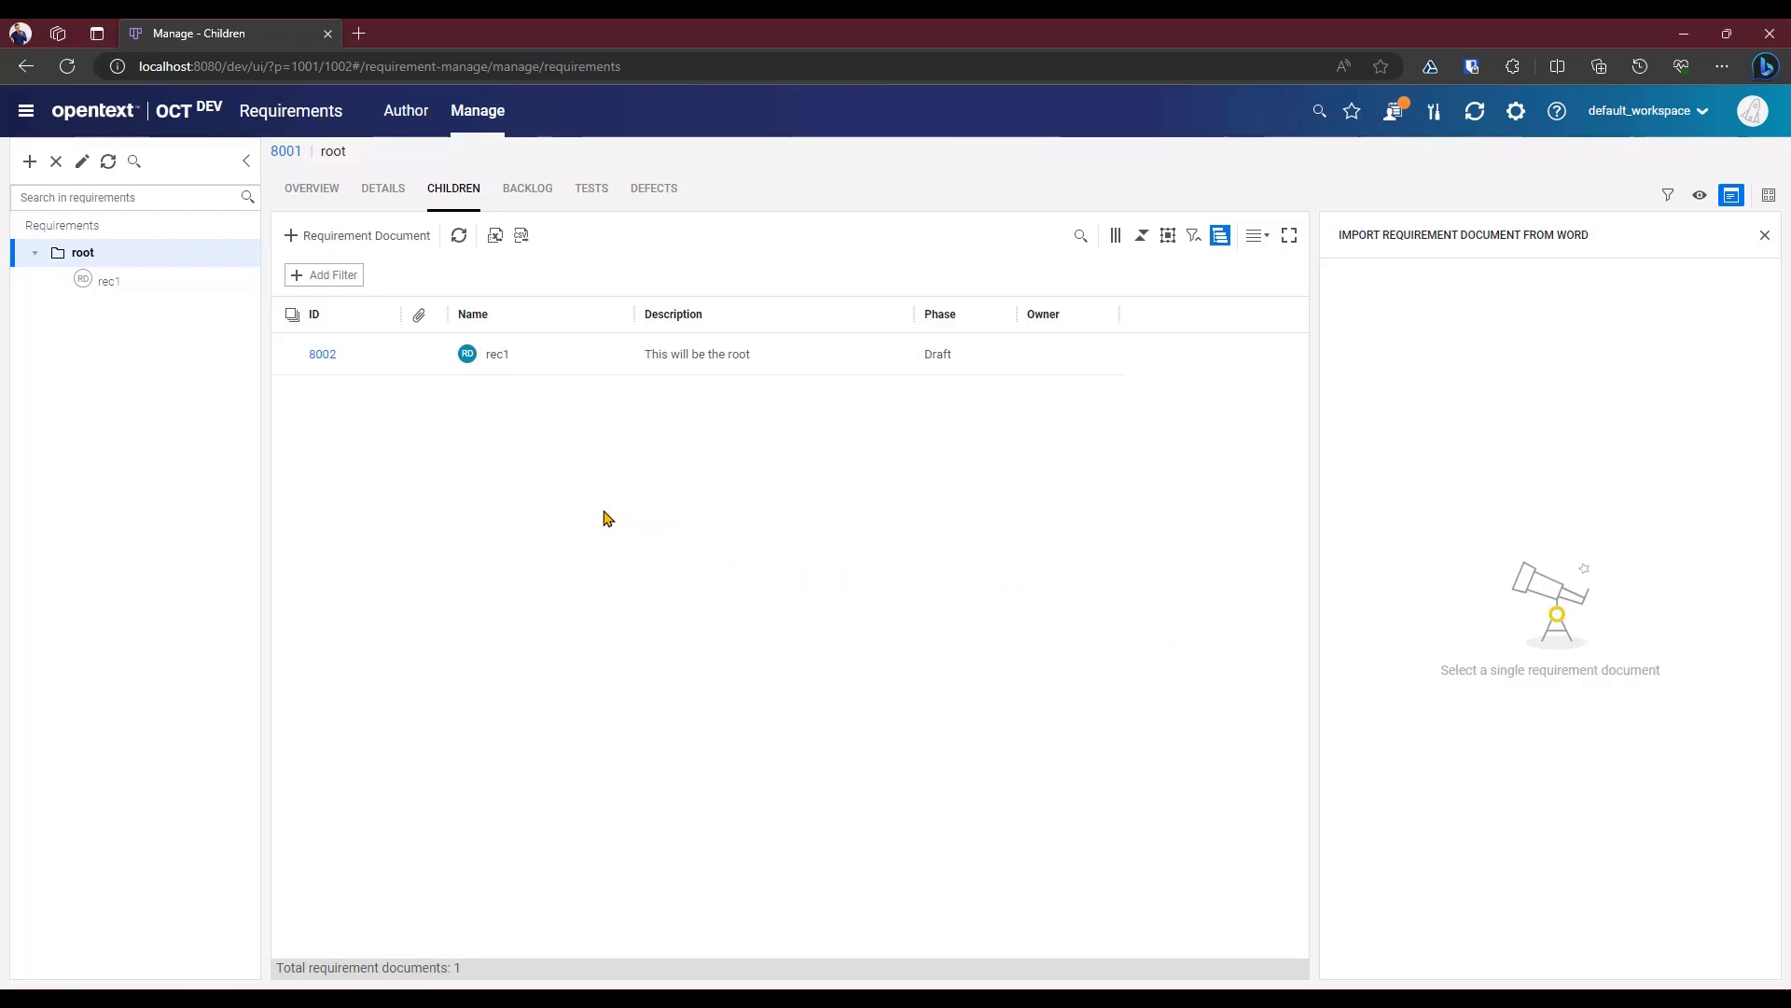
- Select the rec1 requirement document and load Word_to_import.docx from the Demo_Import_Word folder window into the Word import area
click(292, 354)
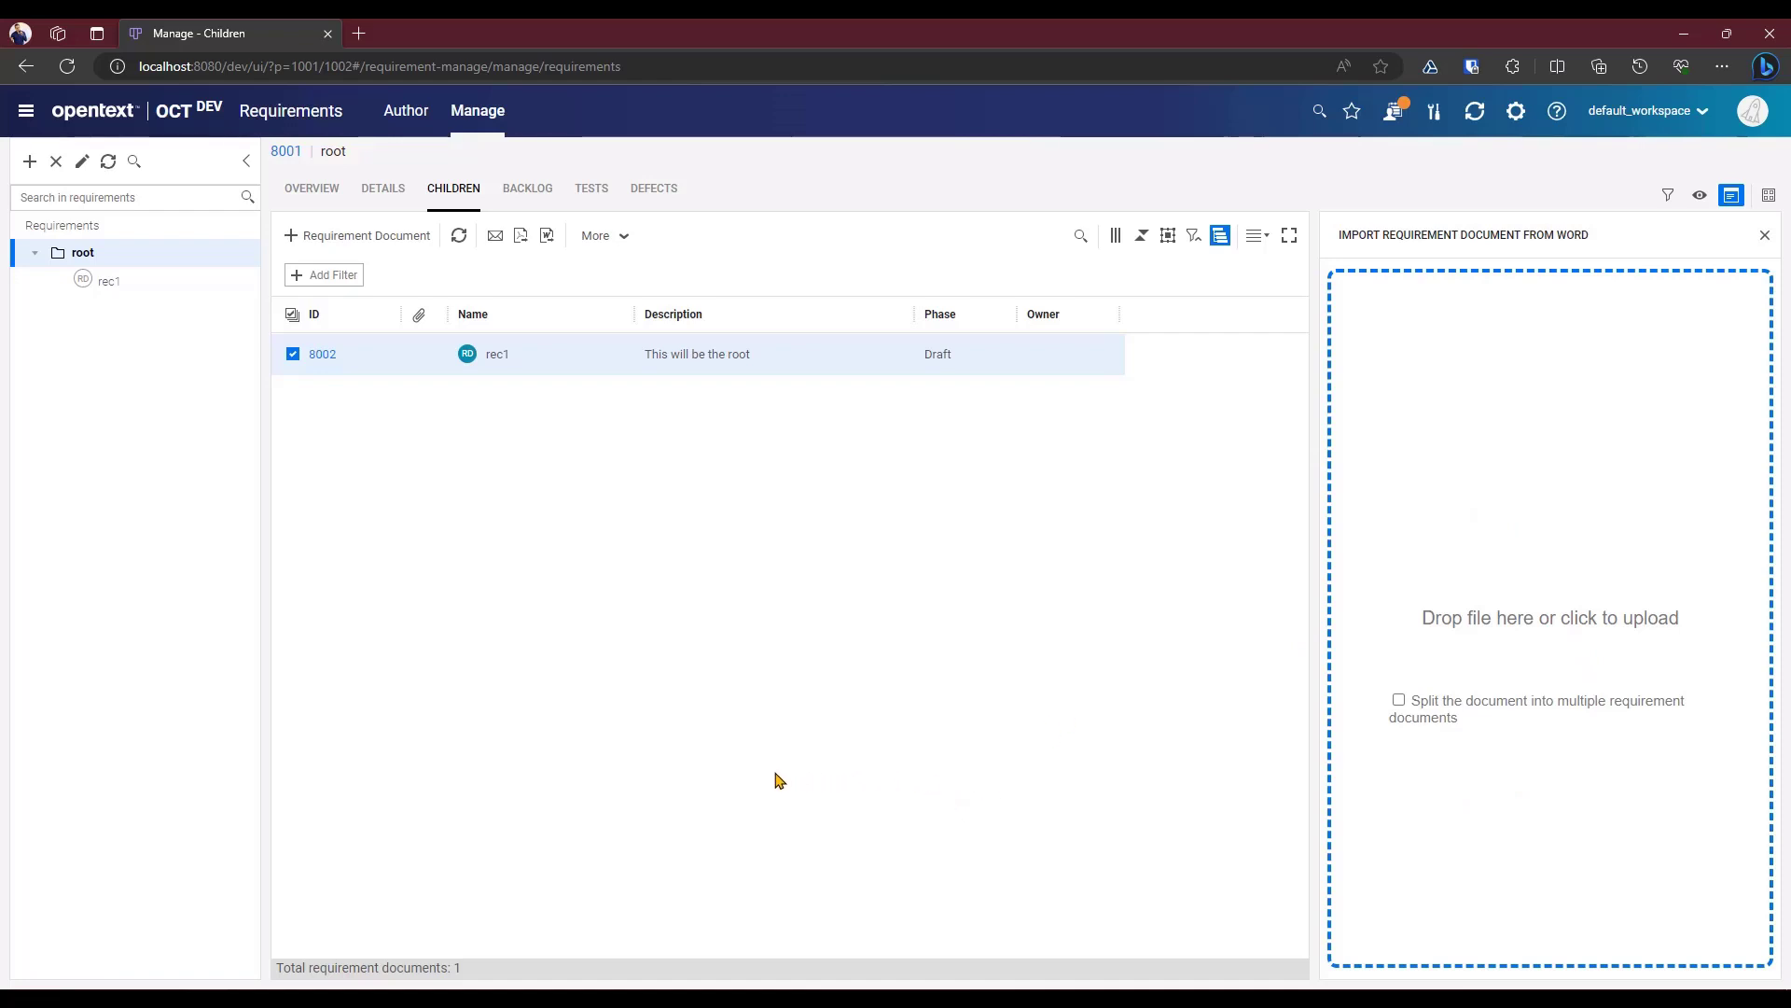
click(312, 996)
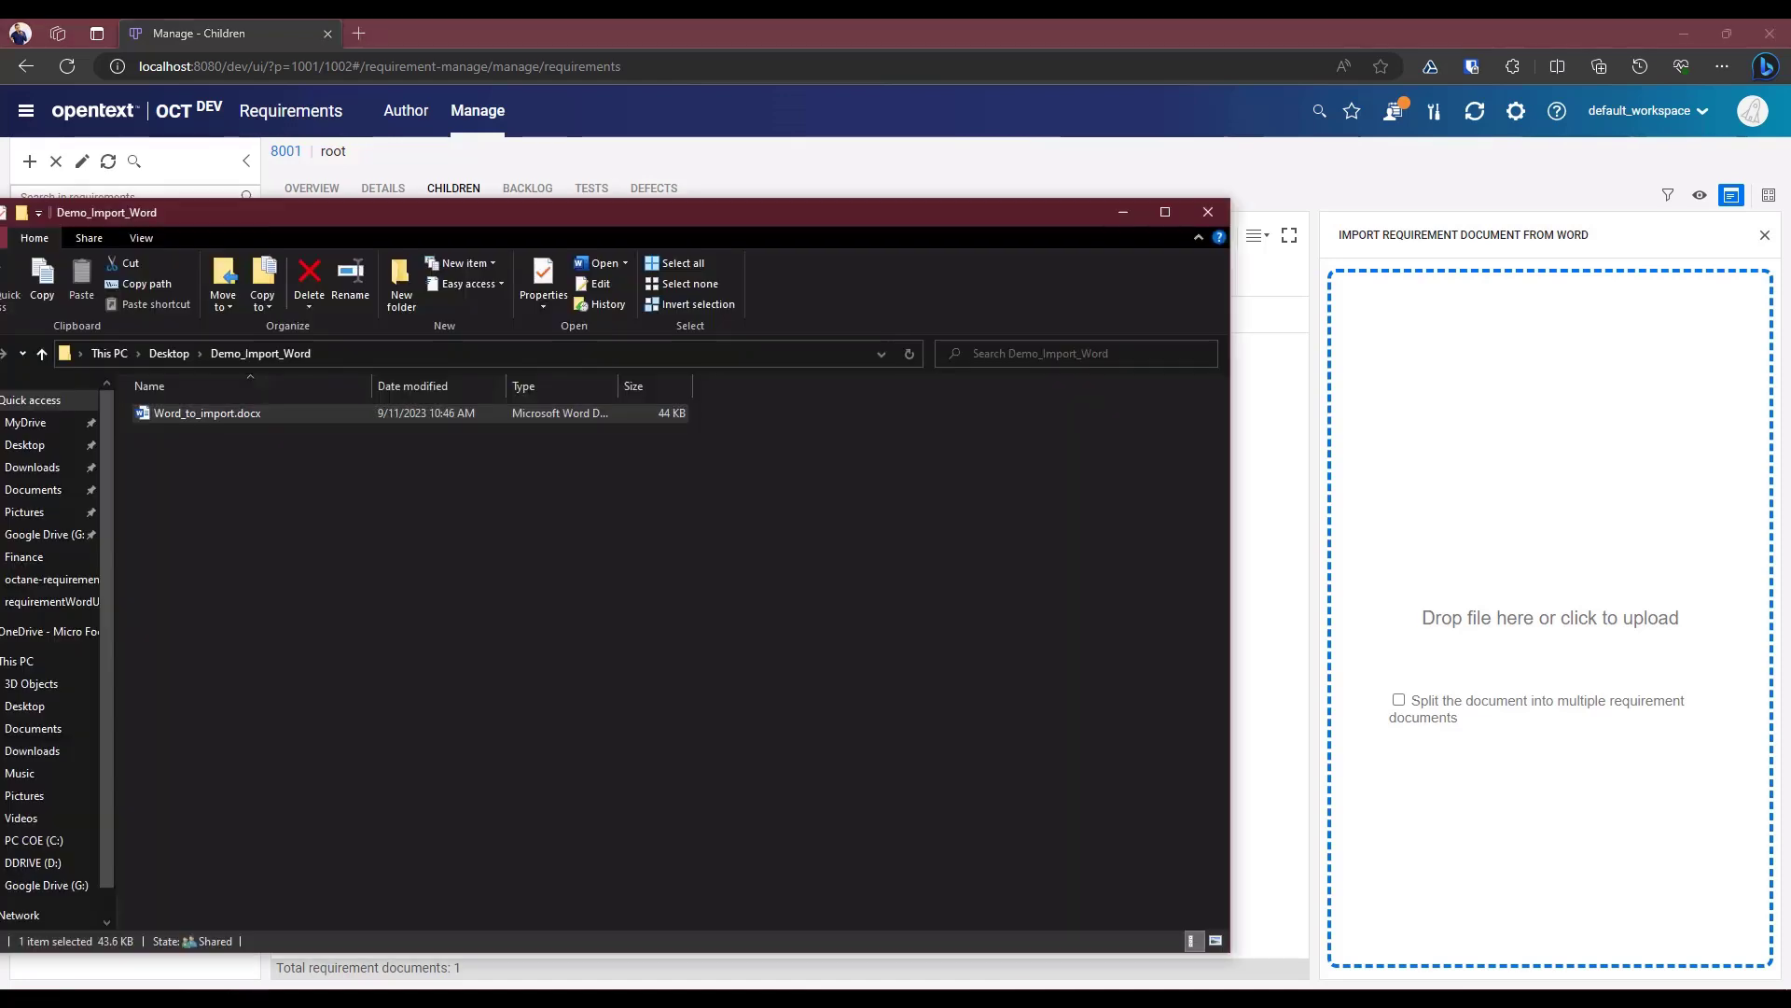
drag(367, 416, 1530, 514)
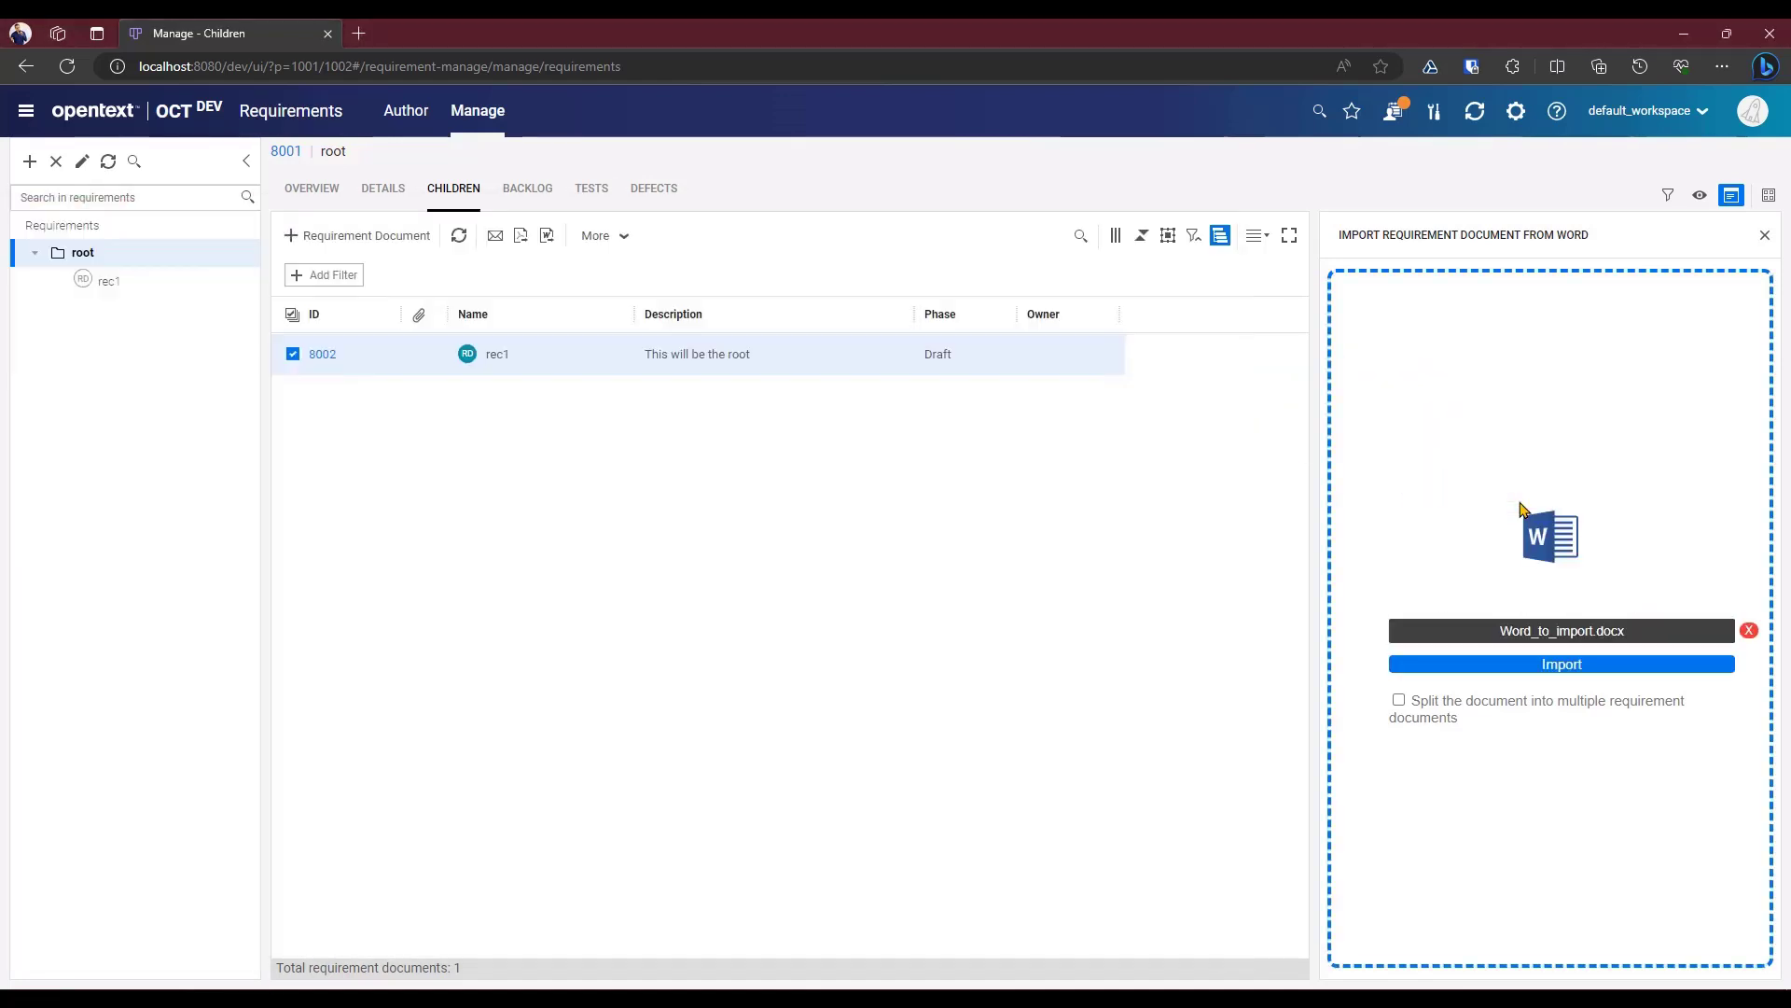
- Remove the loaded file and load Word_to_import.docx again by browsing to it in the Demo_Import_Word folder
click(1749, 631)
click(1568, 616)
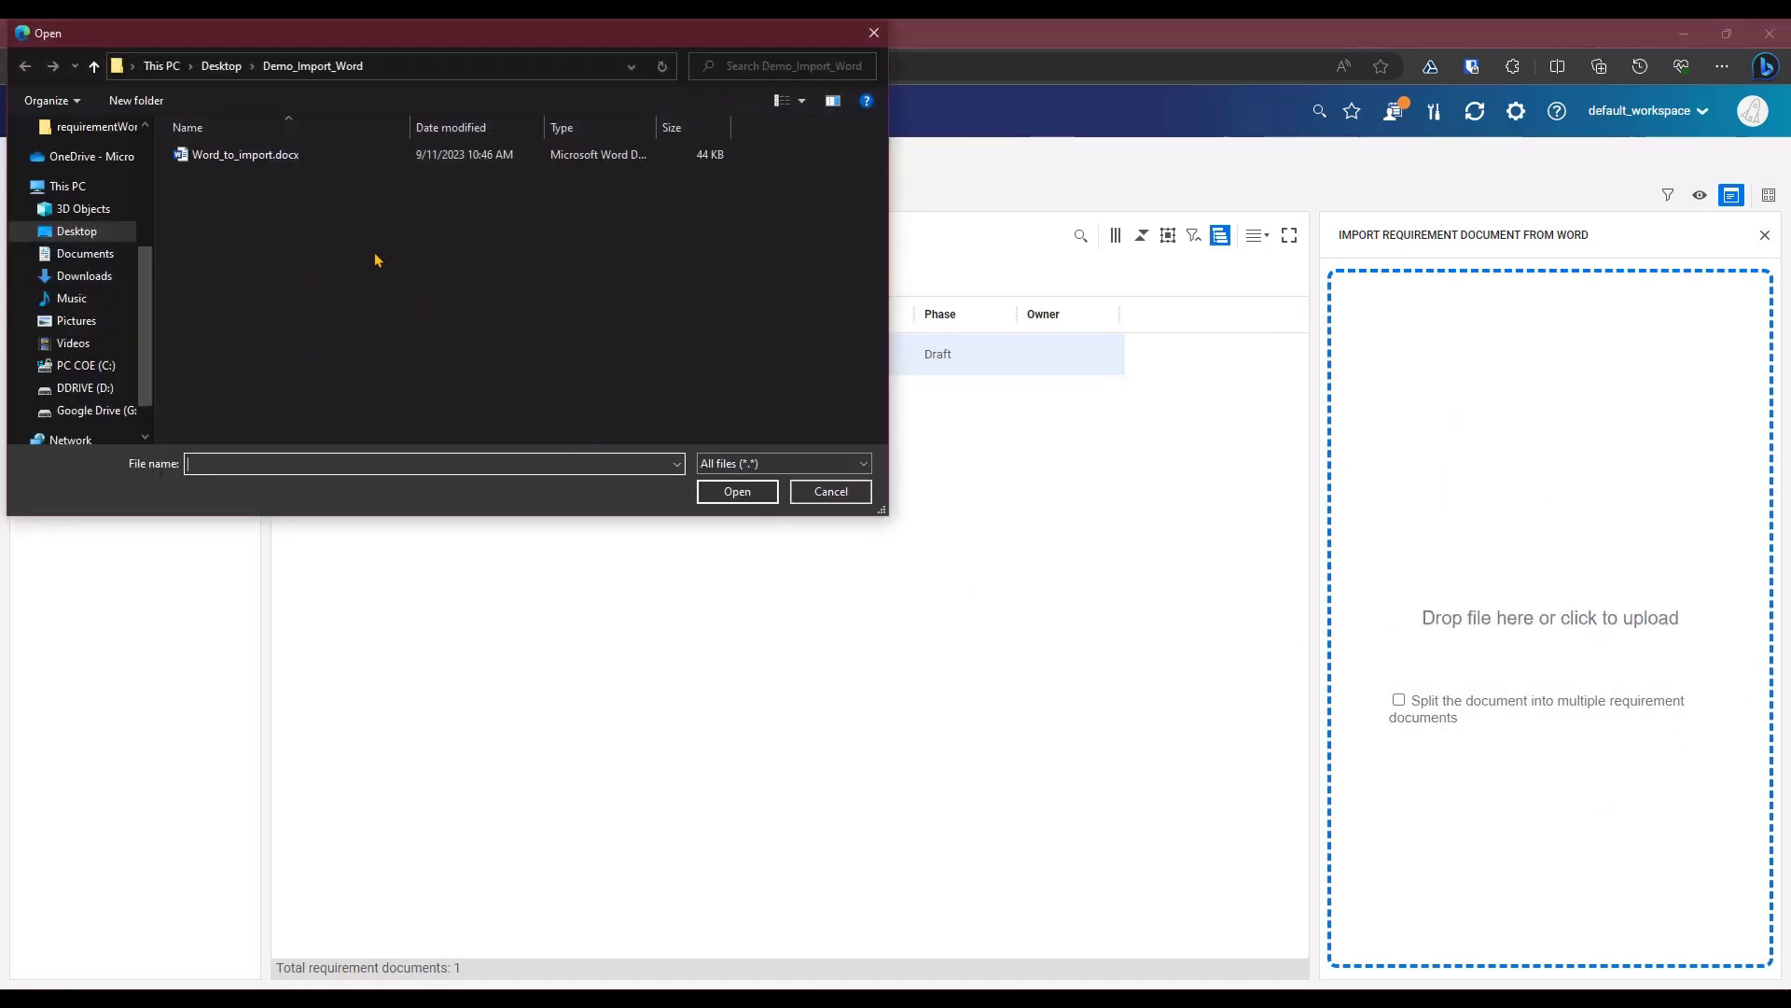
click(331, 157)
click(748, 497)
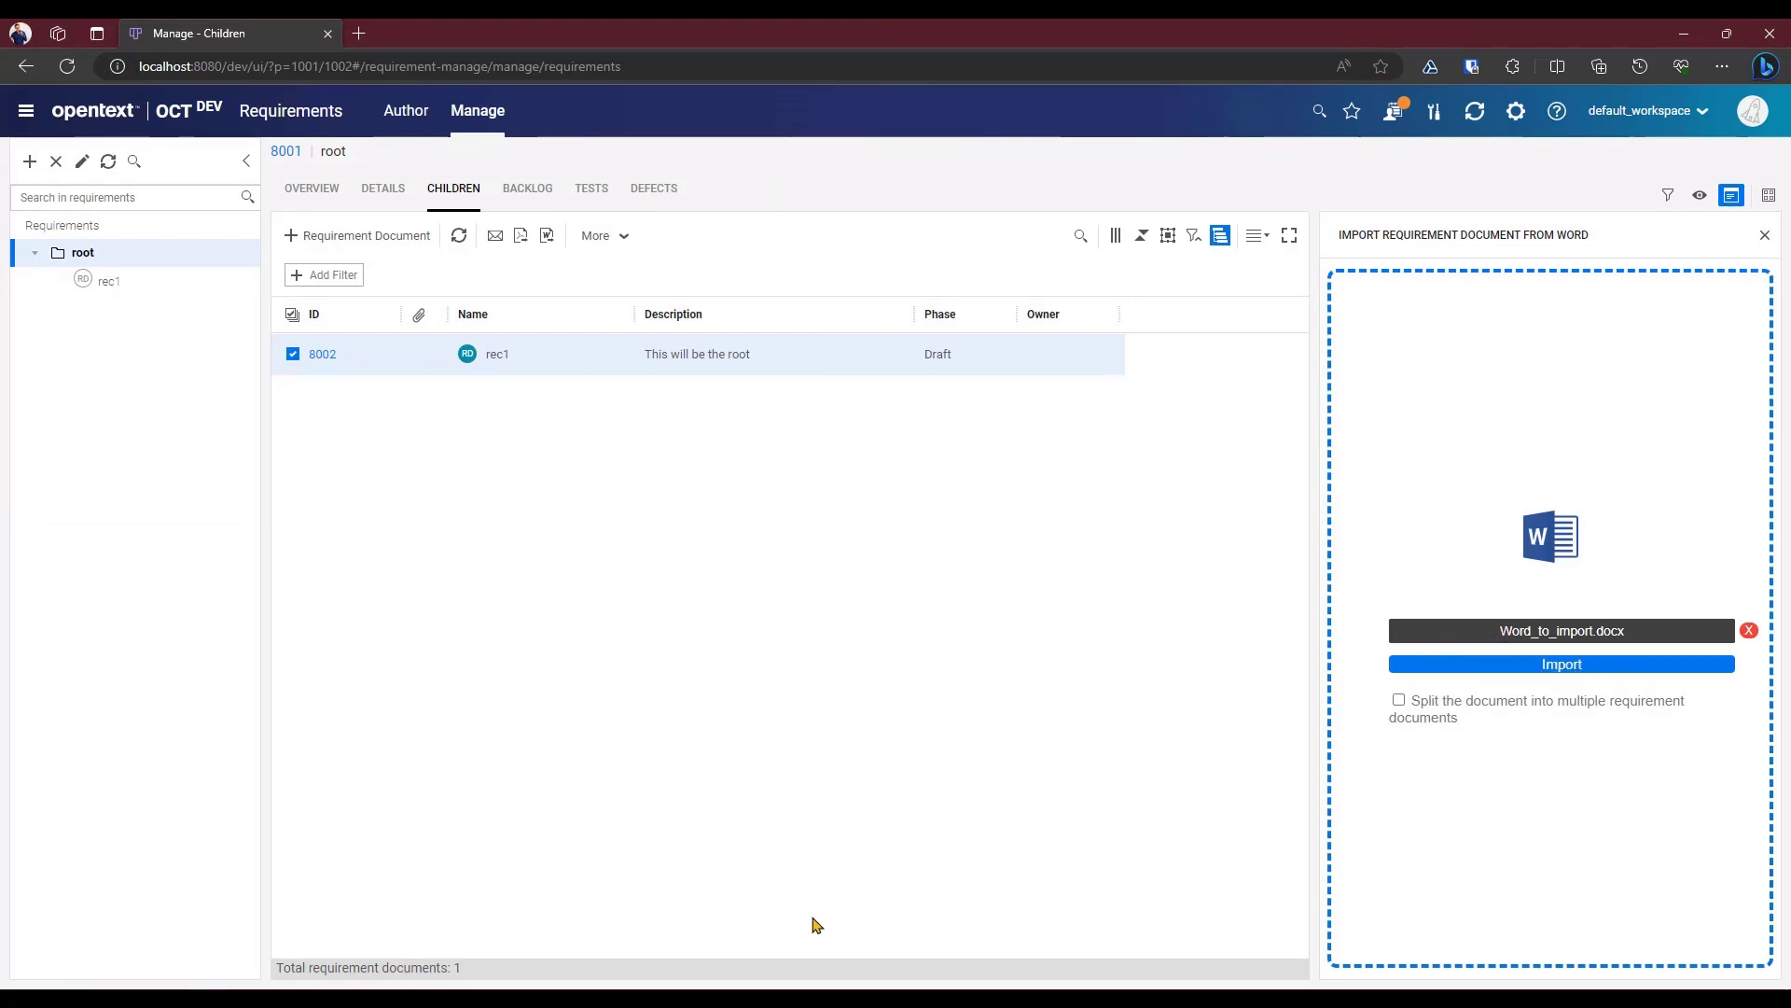
- Switch to Word to examine the title, table, image and child headings in Word_to_import.docx, and close the document
click(653, 1002)
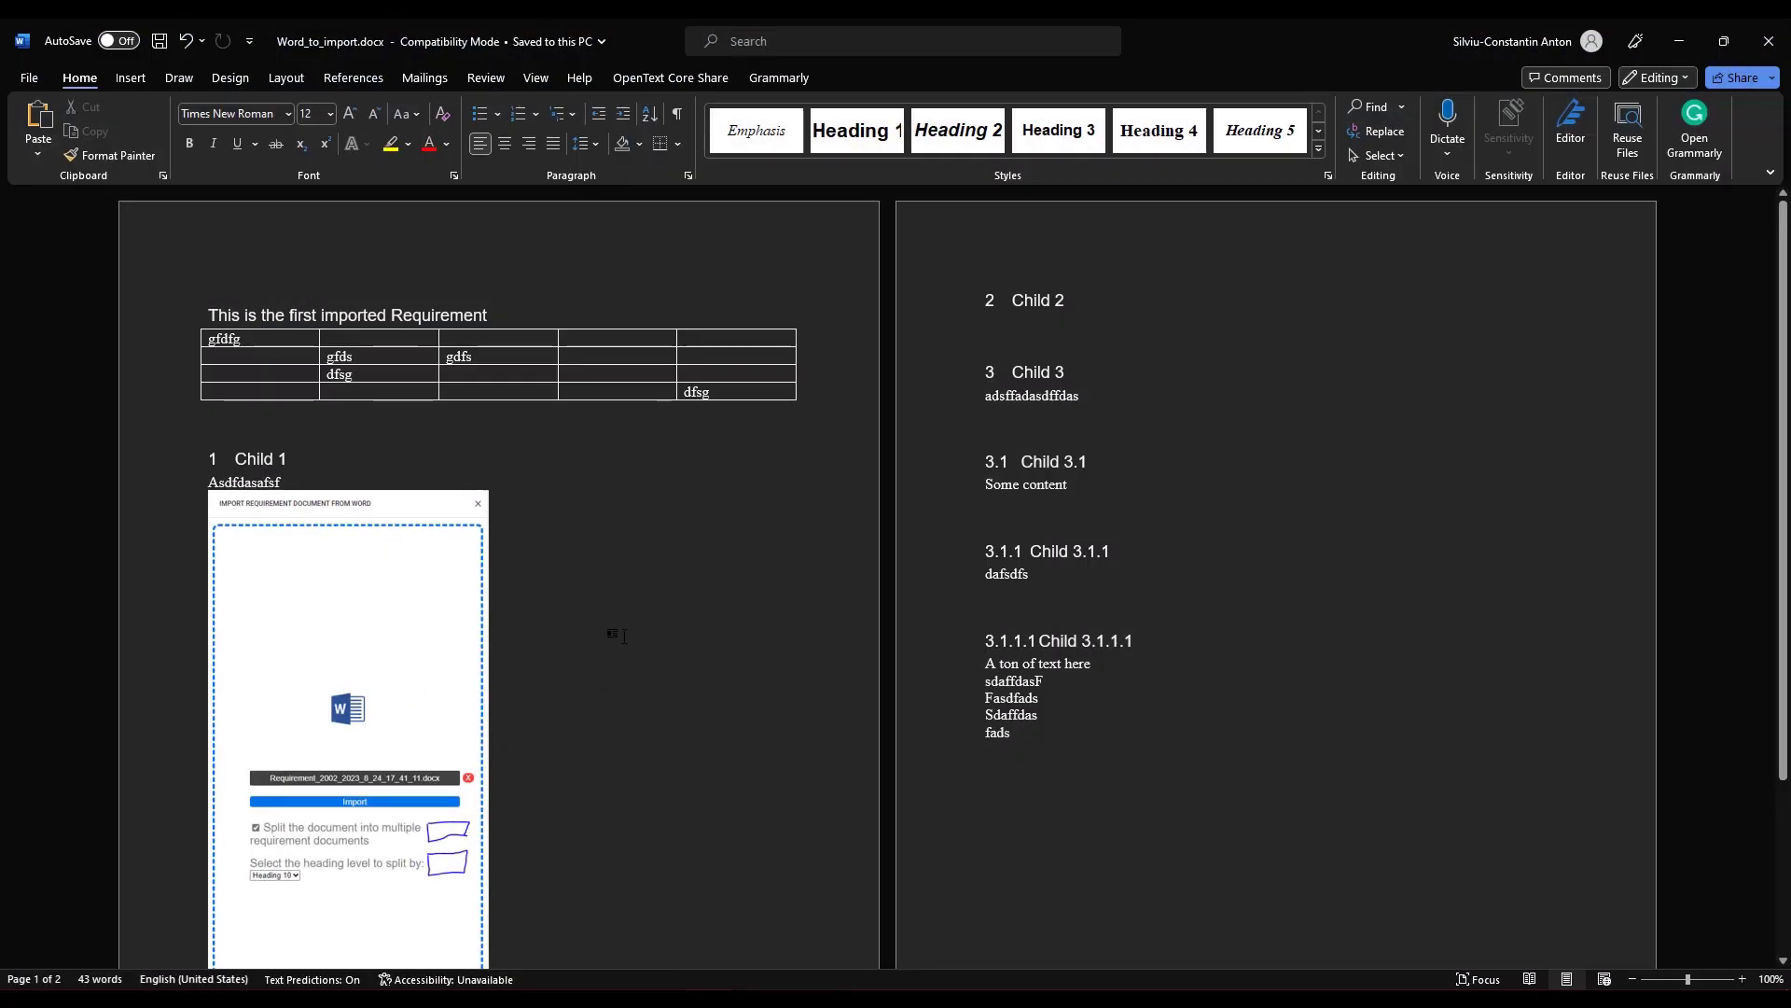
scroll(597, 616, down, 2)
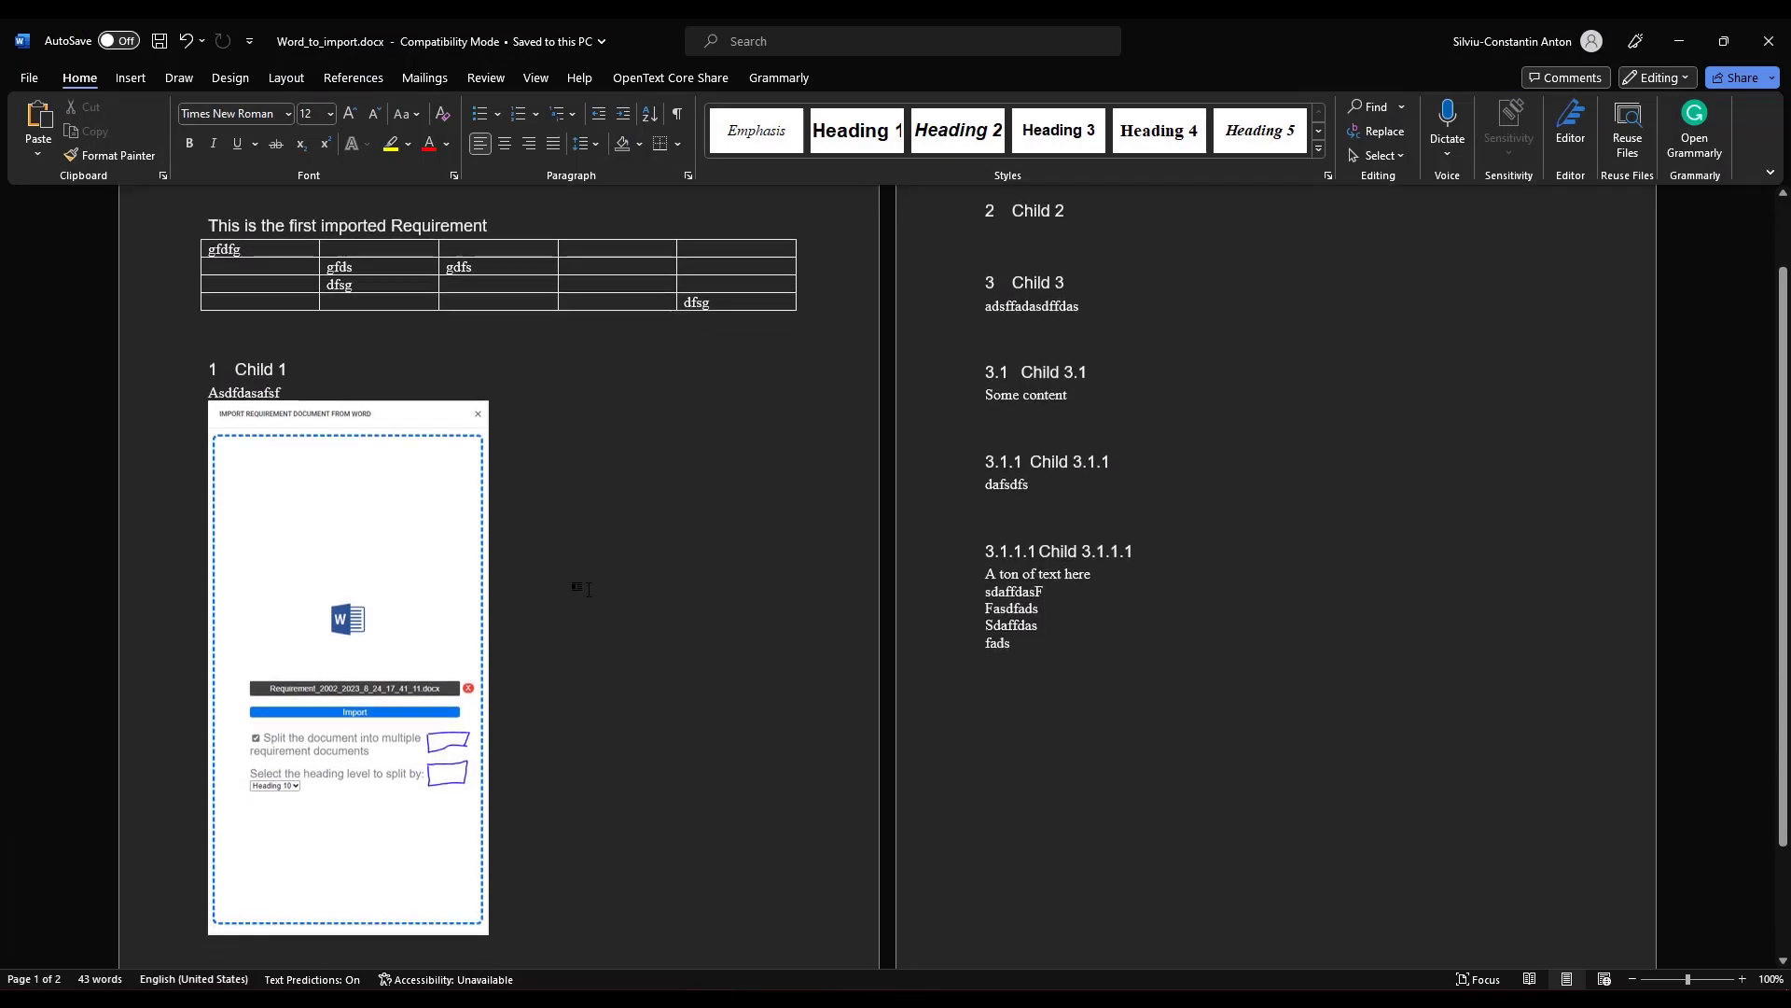
scroll(588, 589, up, 2)
scroll(196, 298, down, 1)
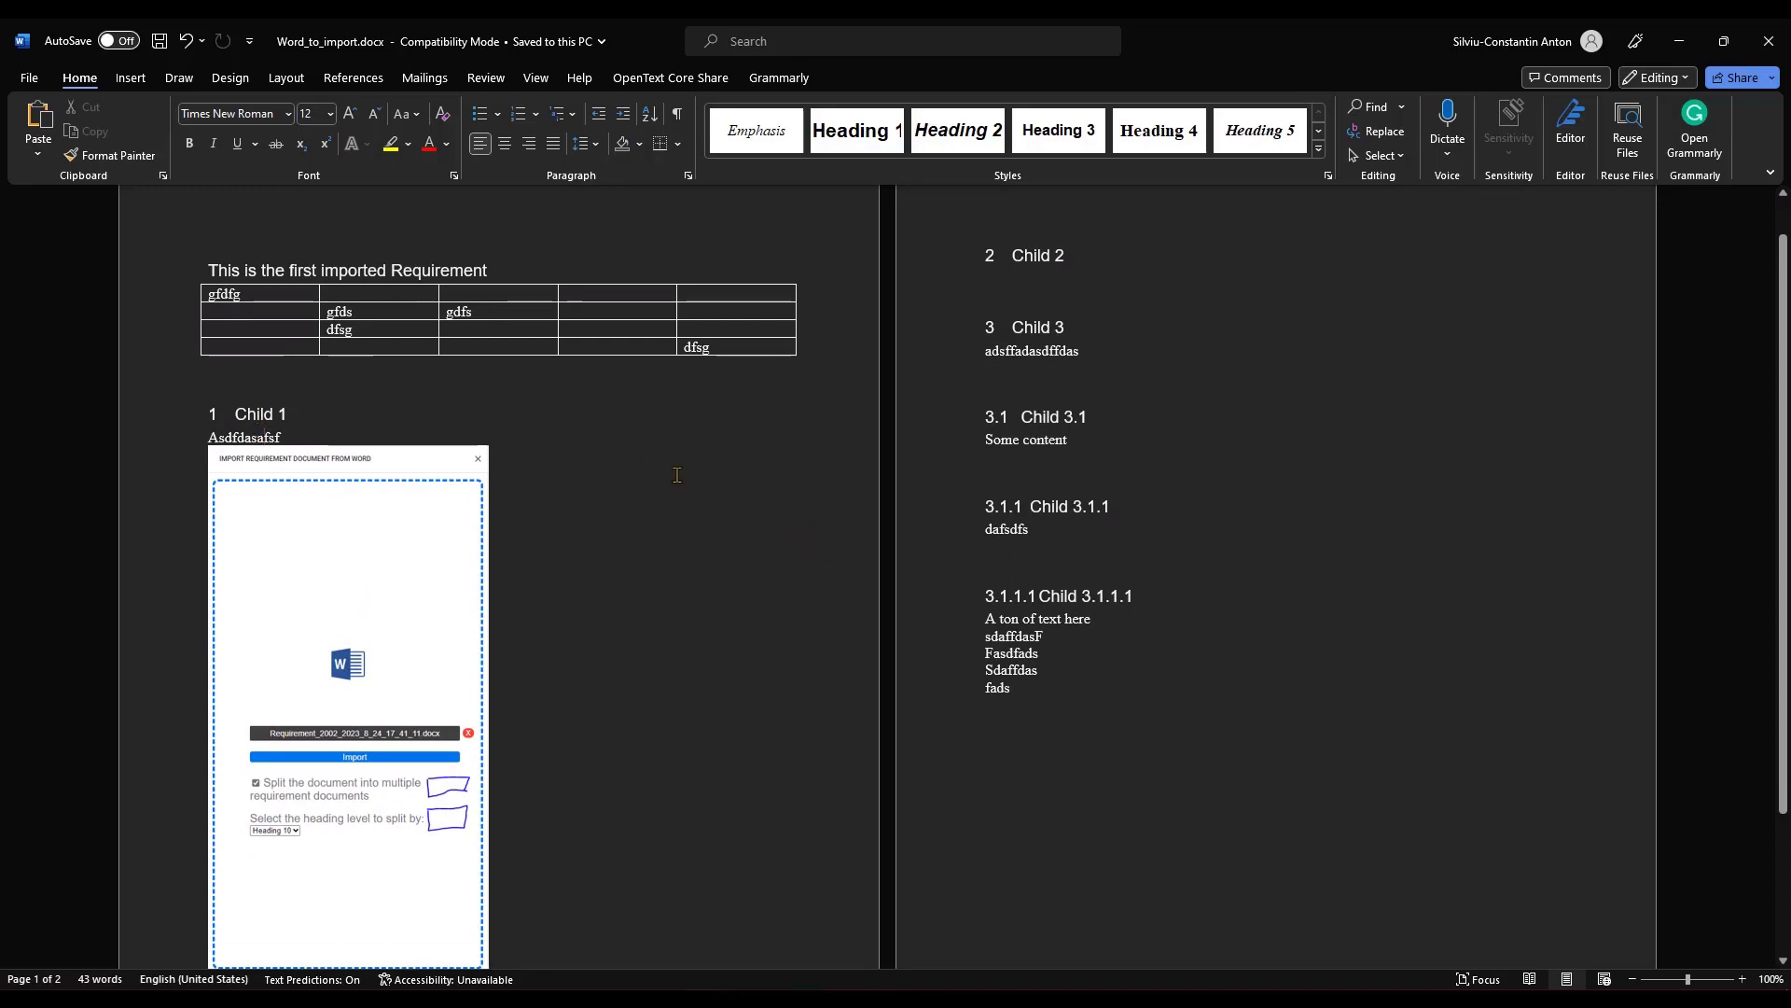
scroll(546, 415, up, 1)
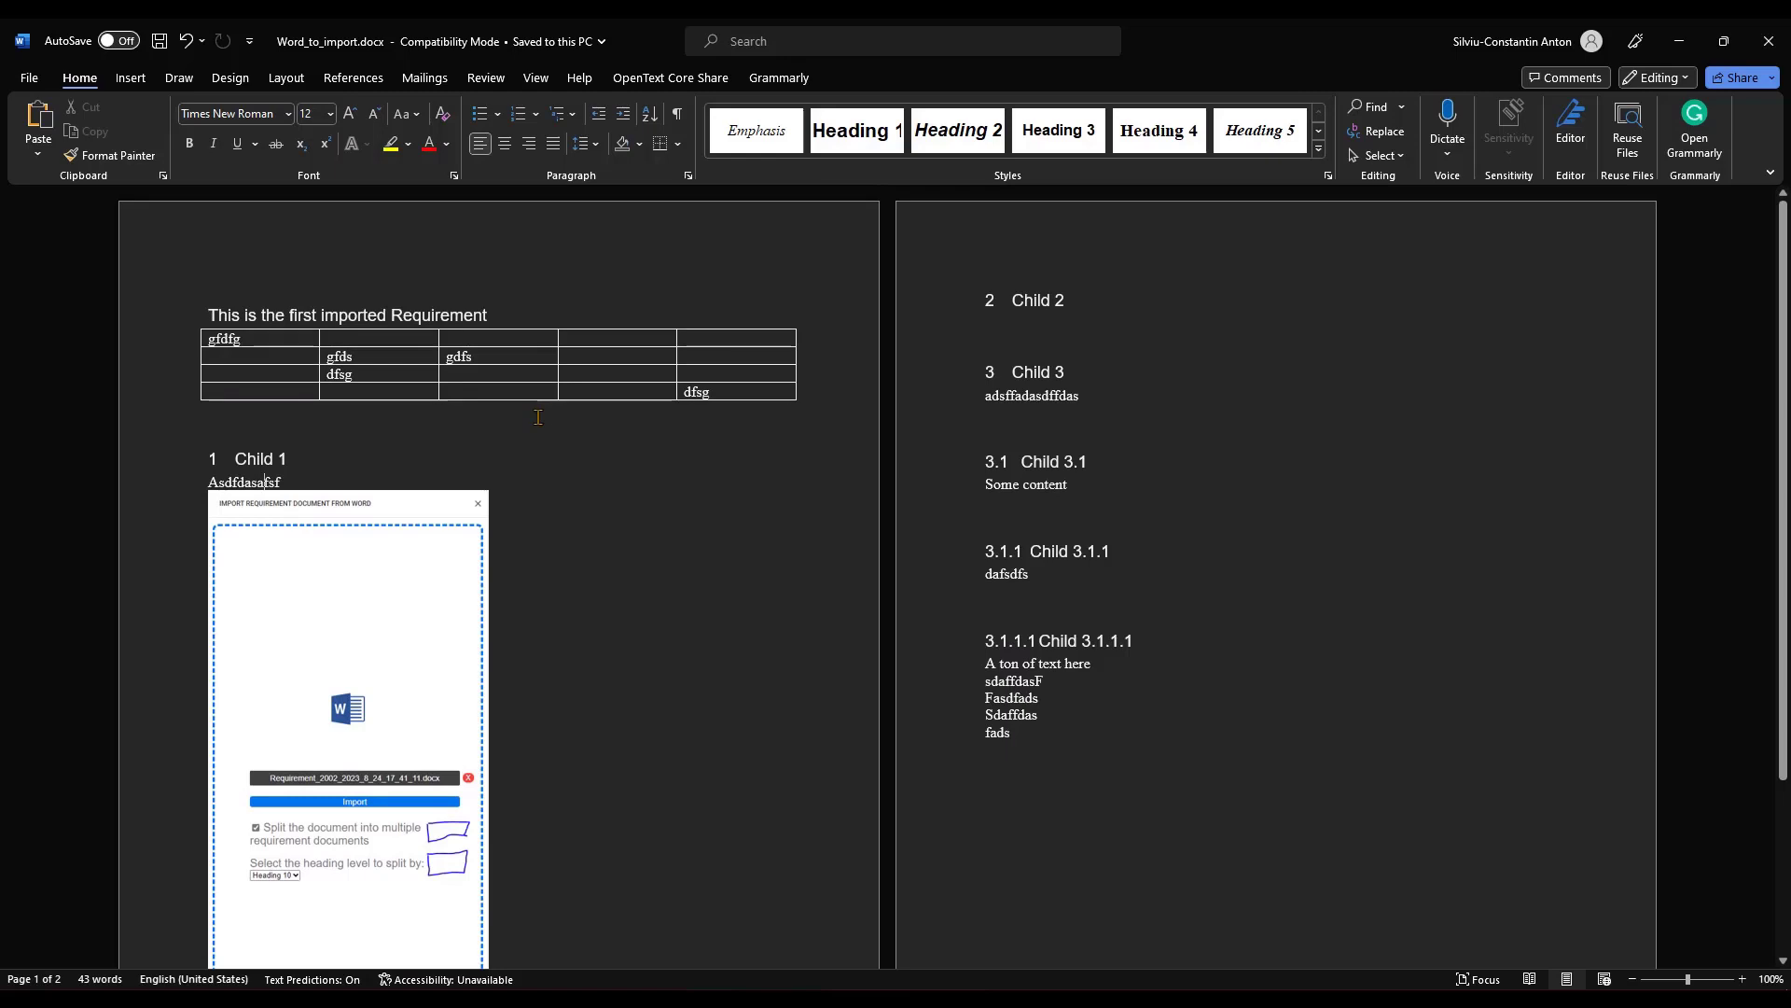
click(391, 315)
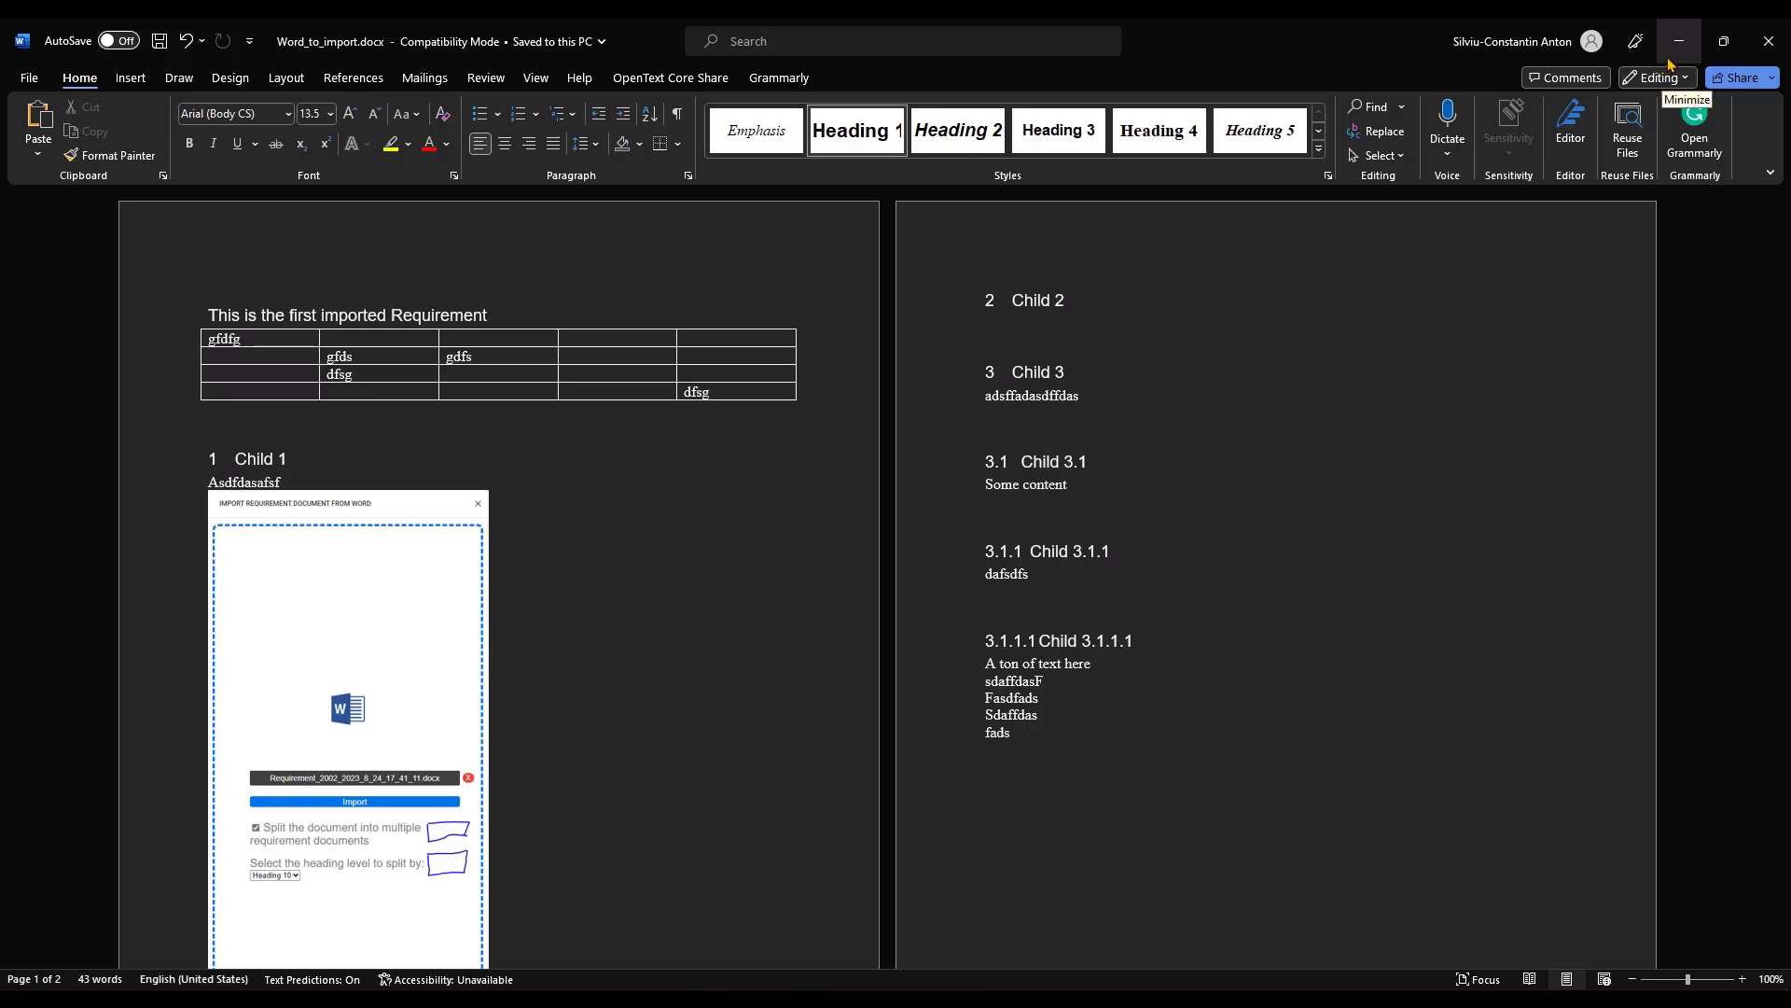
click(1768, 41)
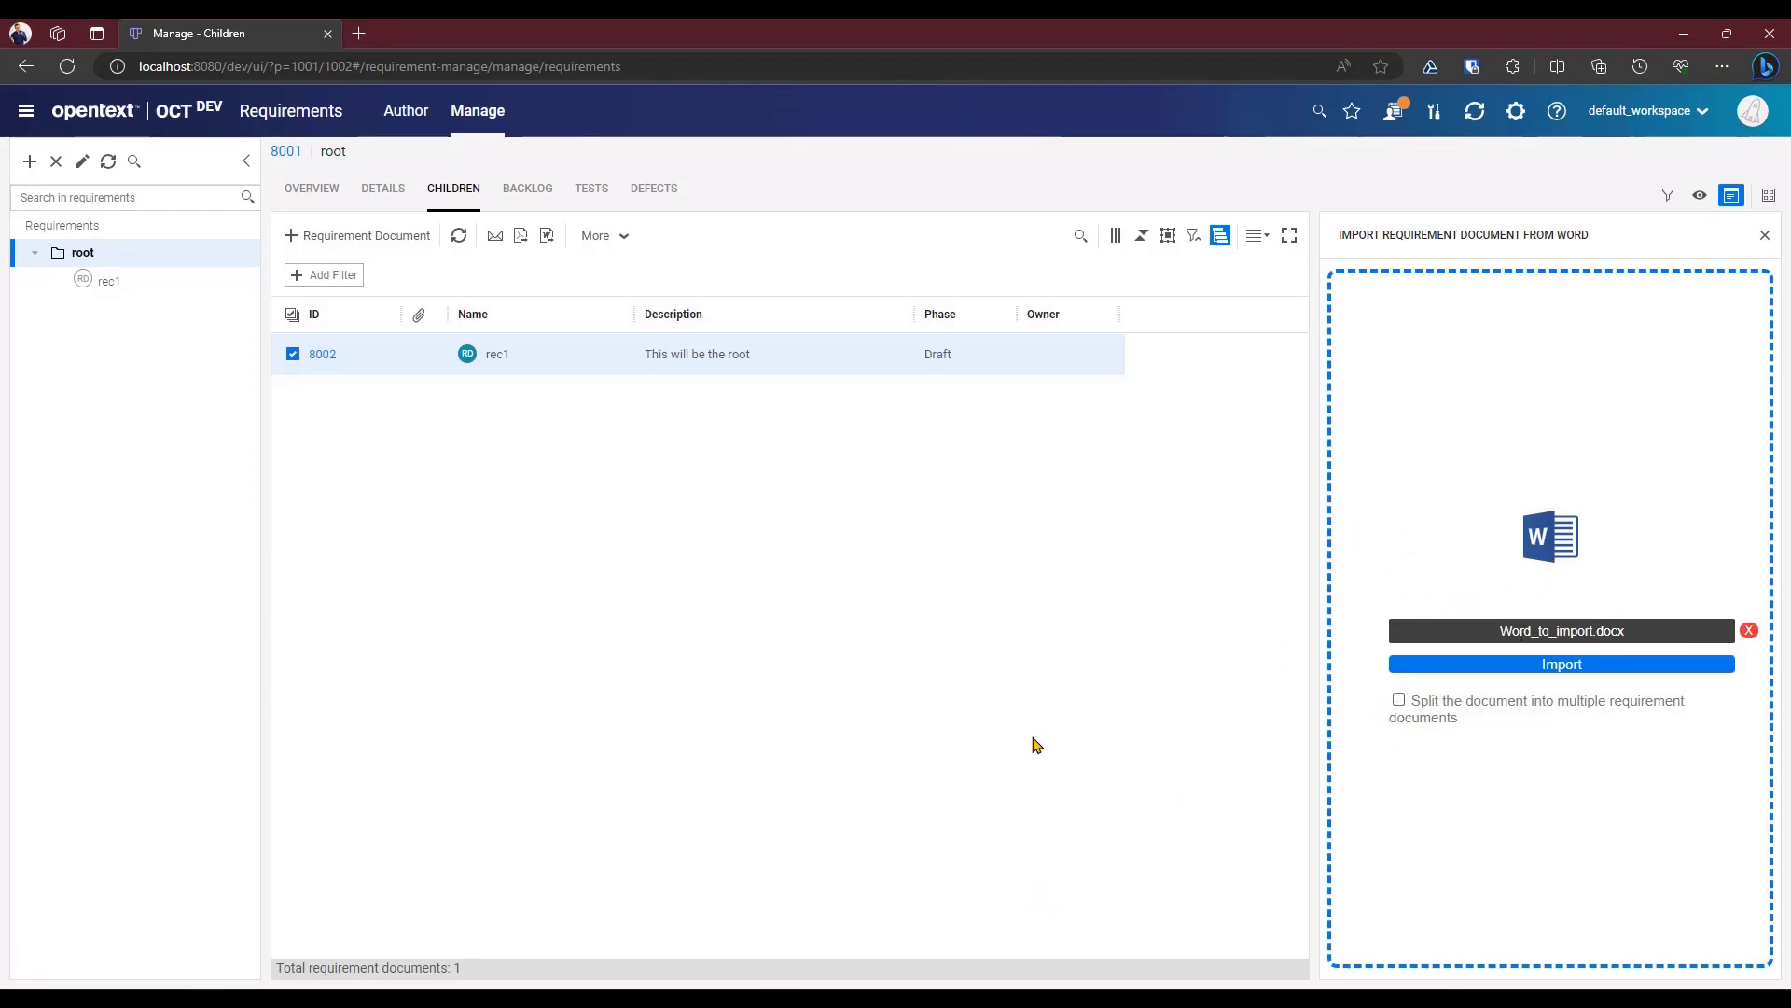
- Import Word_to_import.docx under rec1 without splitting it, and refresh the requirements tree and the children list
click(1541, 665)
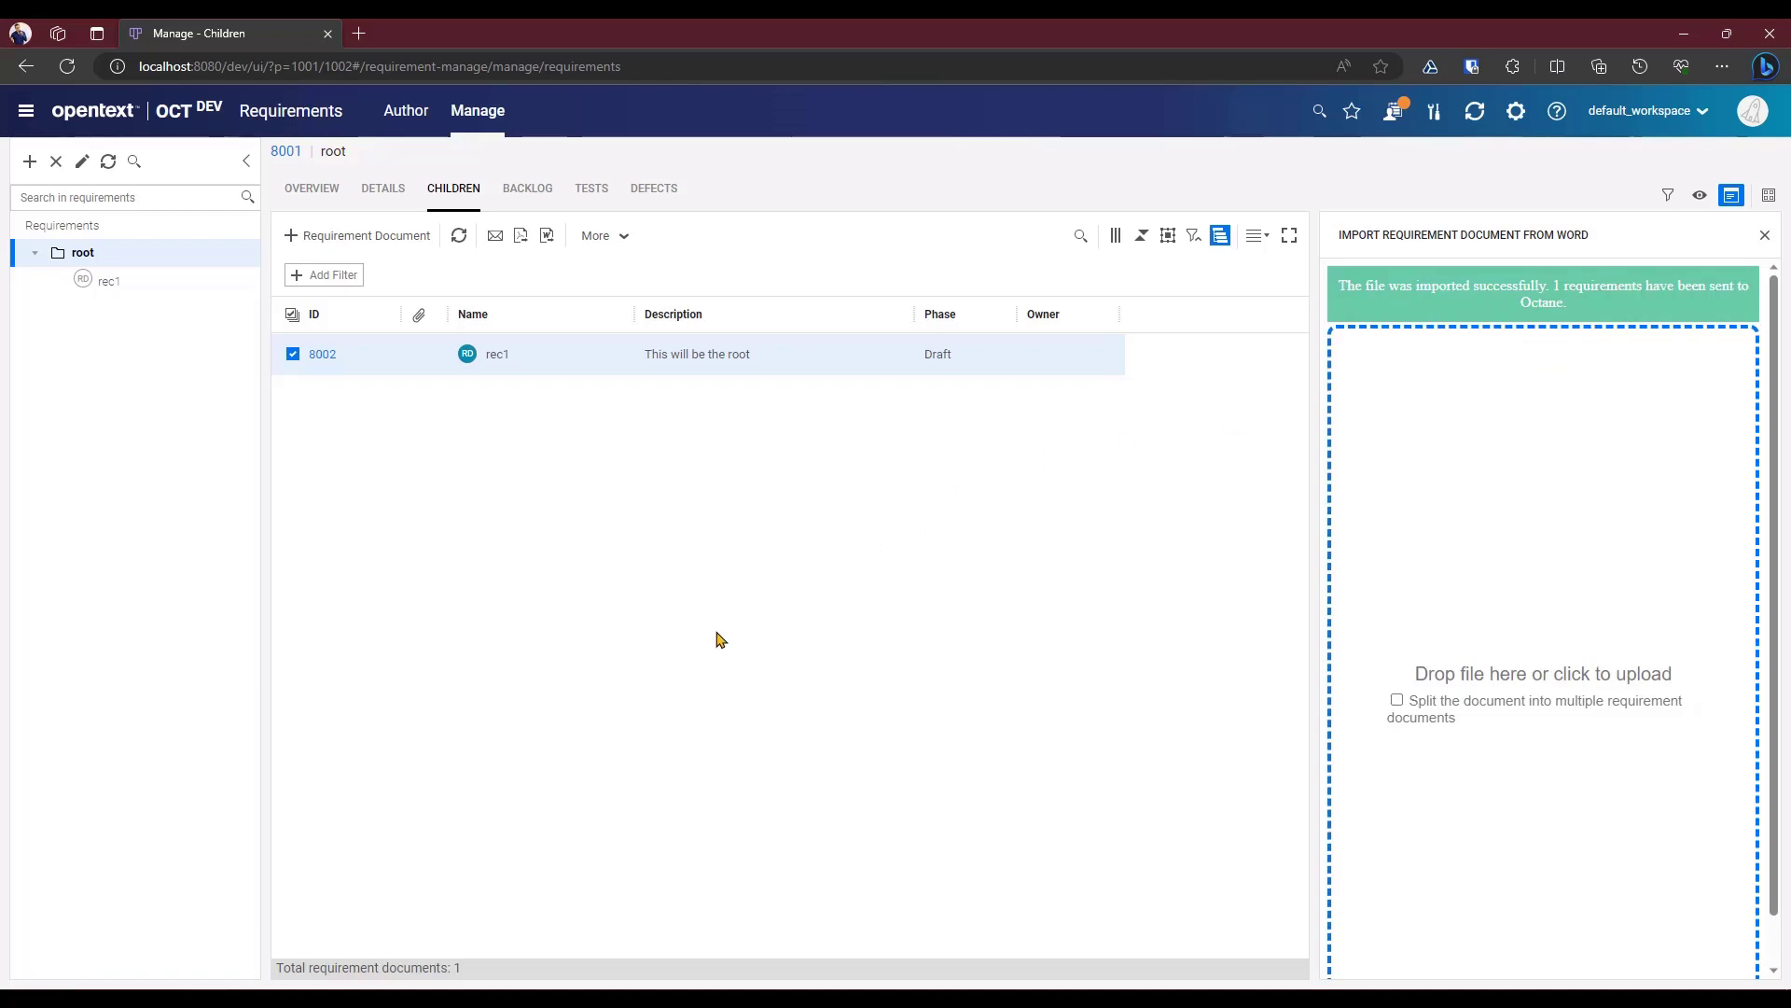
click(108, 161)
click(459, 236)
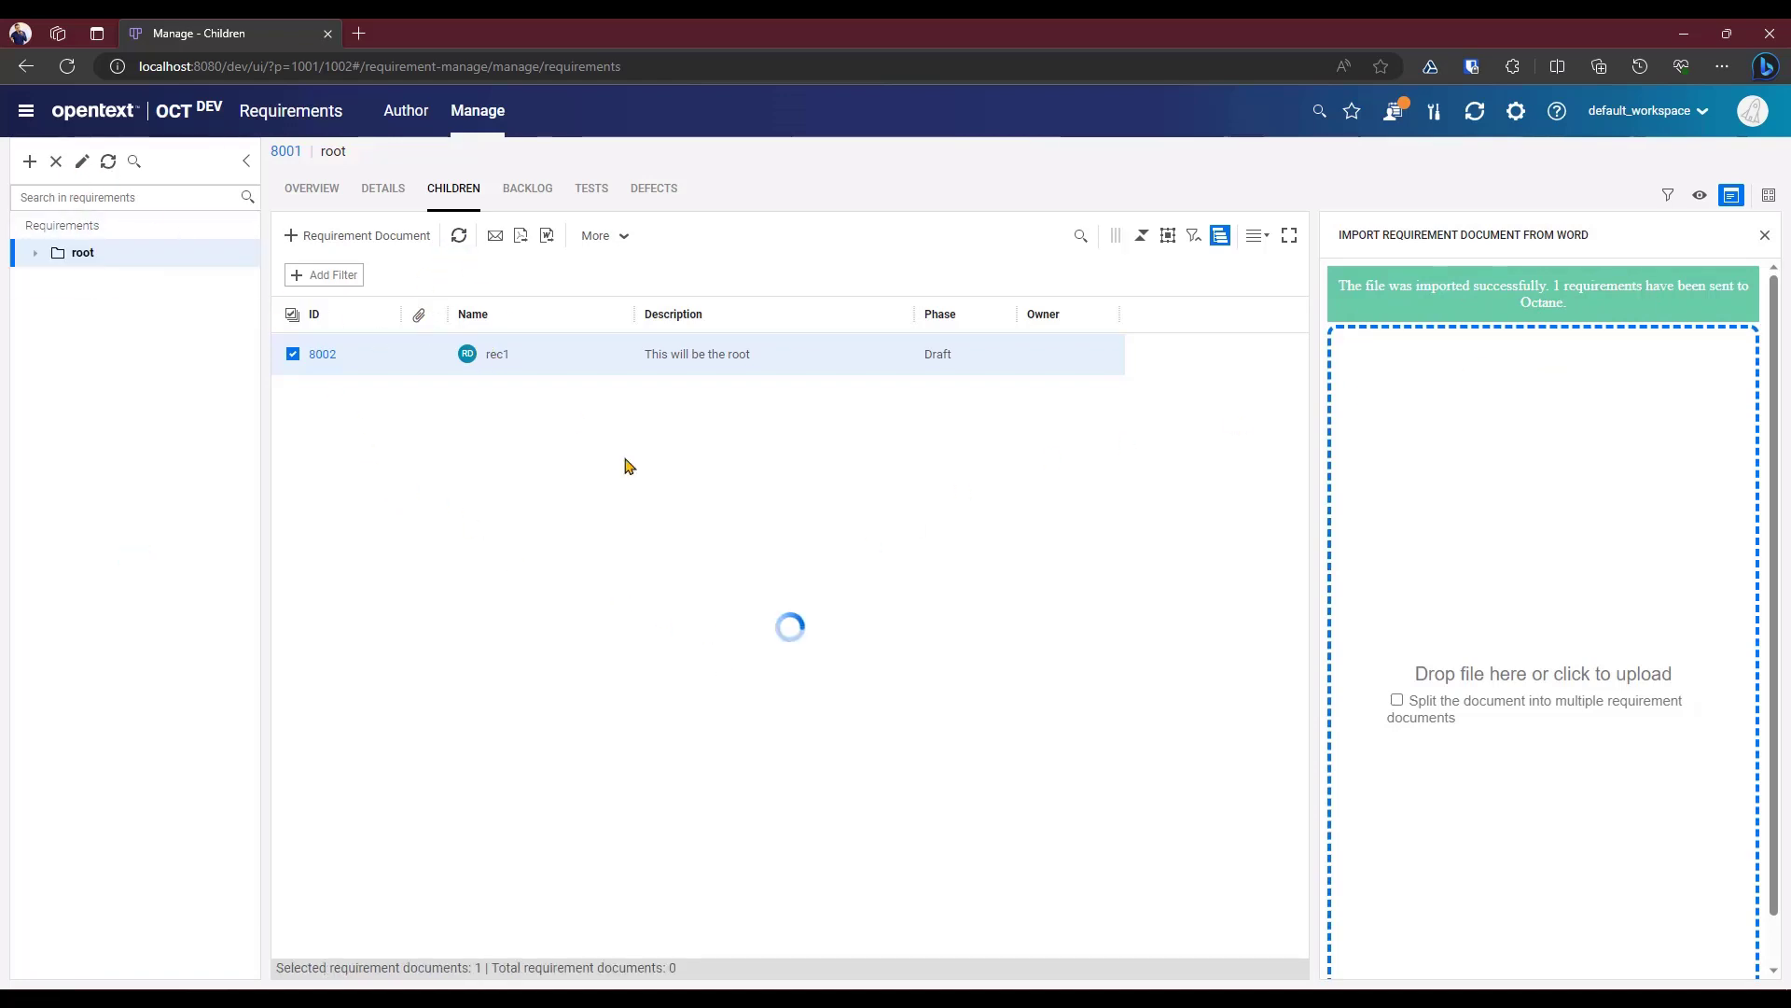
click(34, 252)
- Open the details of the imported requirement under rec1 and review its full description
click(126, 313)
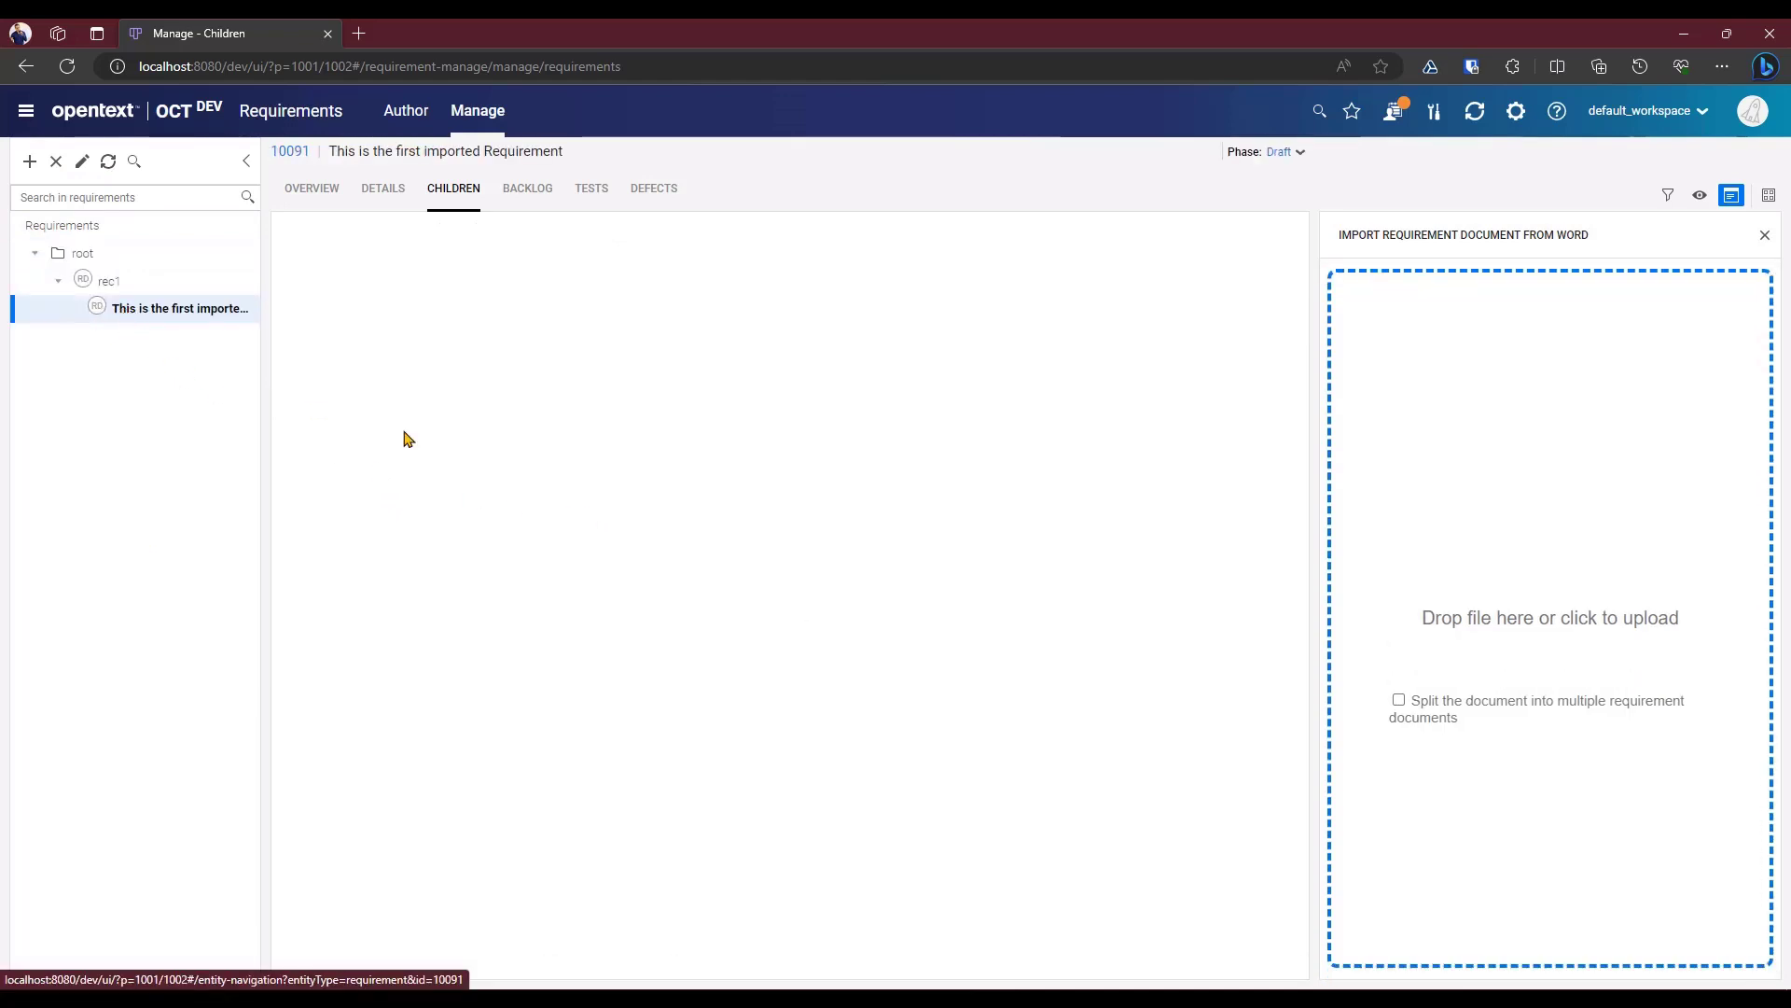
click(374, 184)
scroll(472, 437, down, 2)
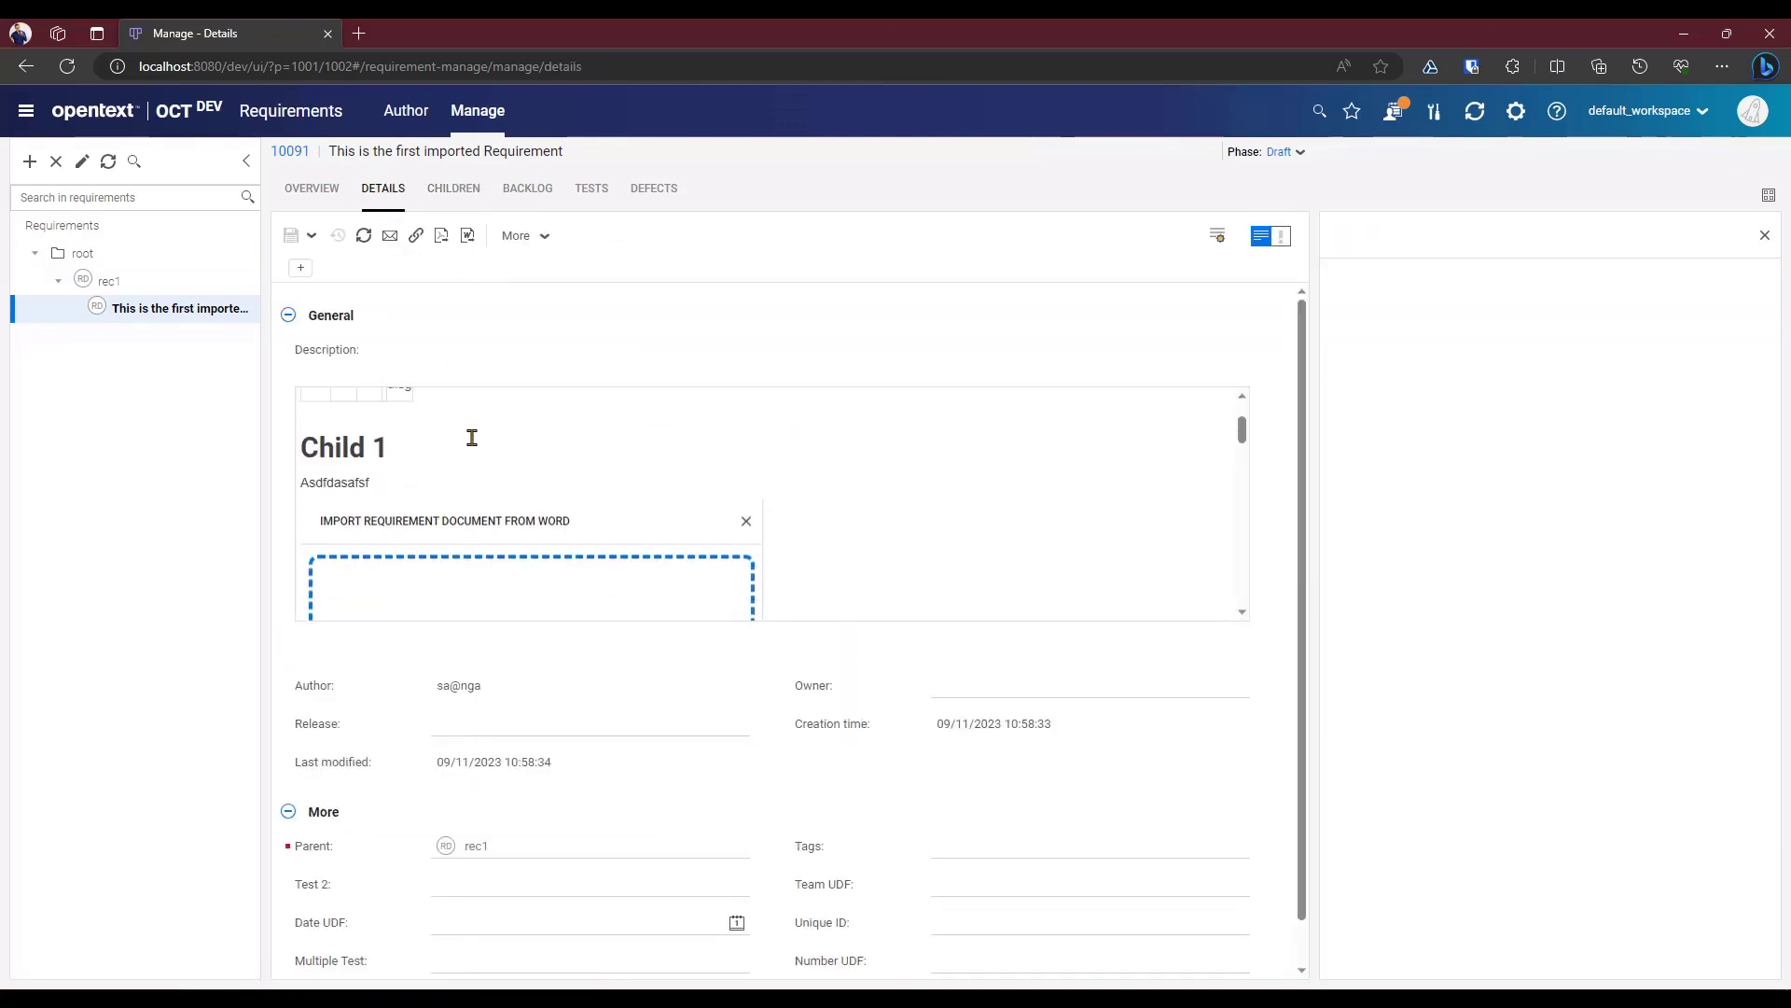
scroll(571, 476, down, 10)
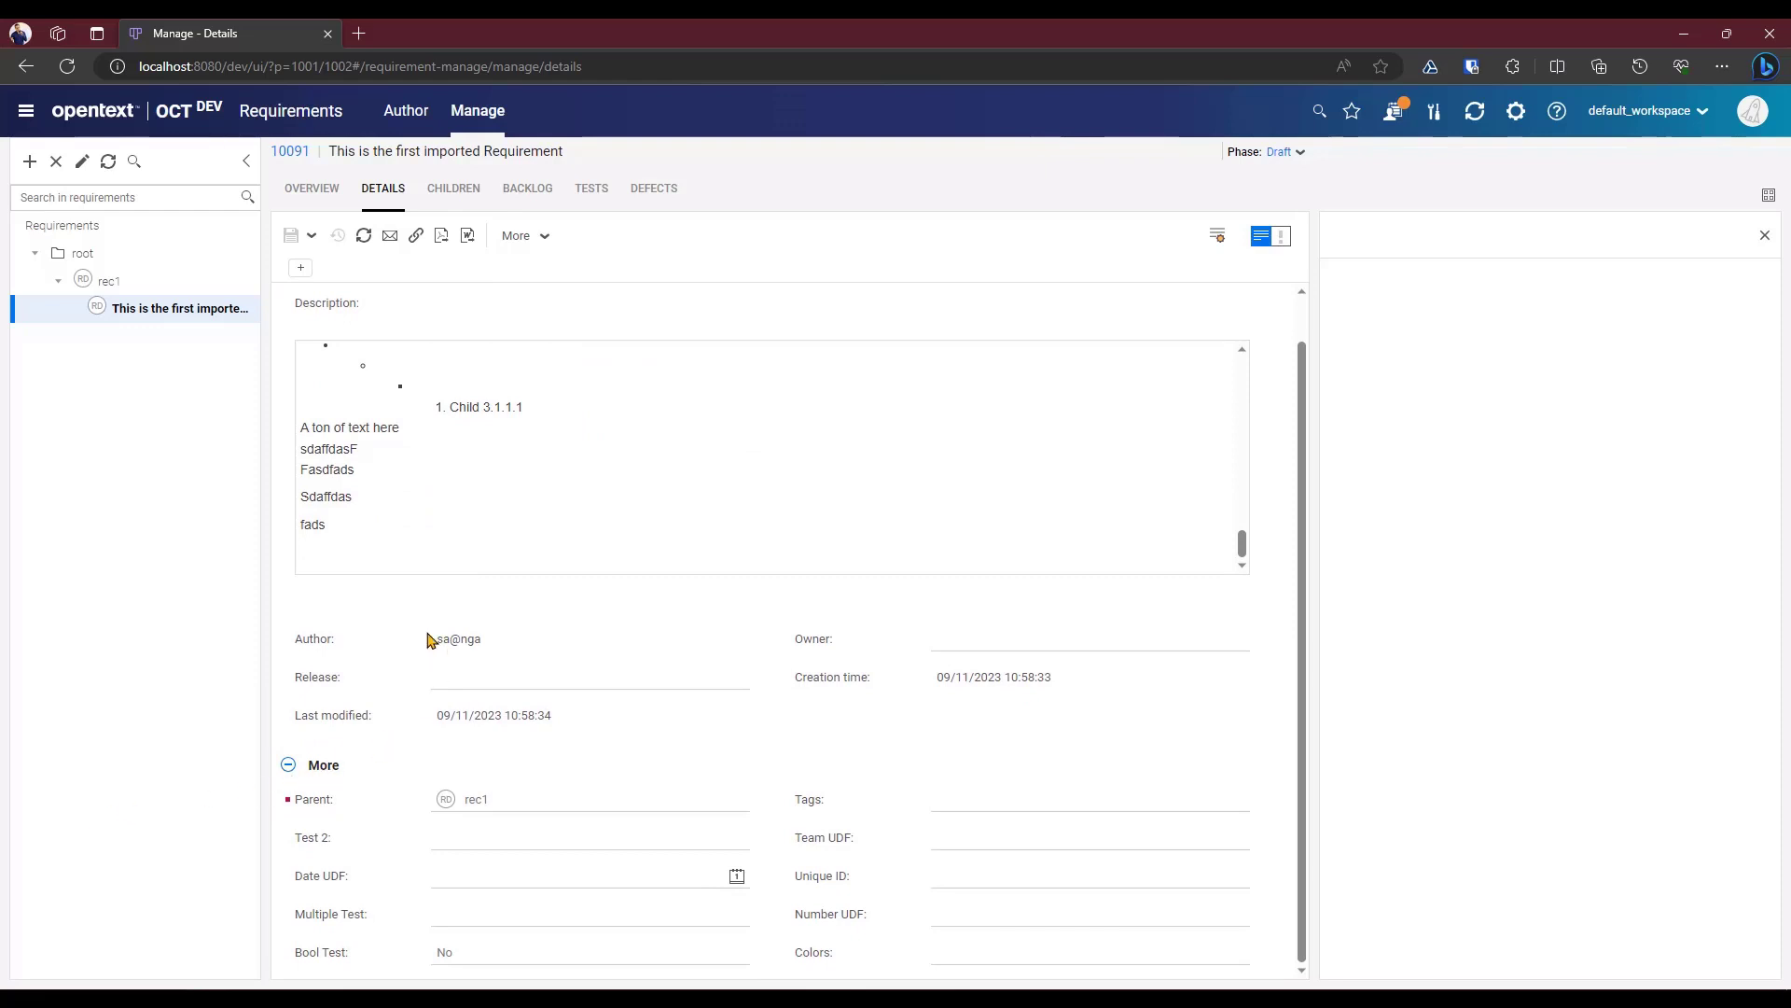
scroll(416, 560, up, 5)
scroll(423, 562, up, 5)
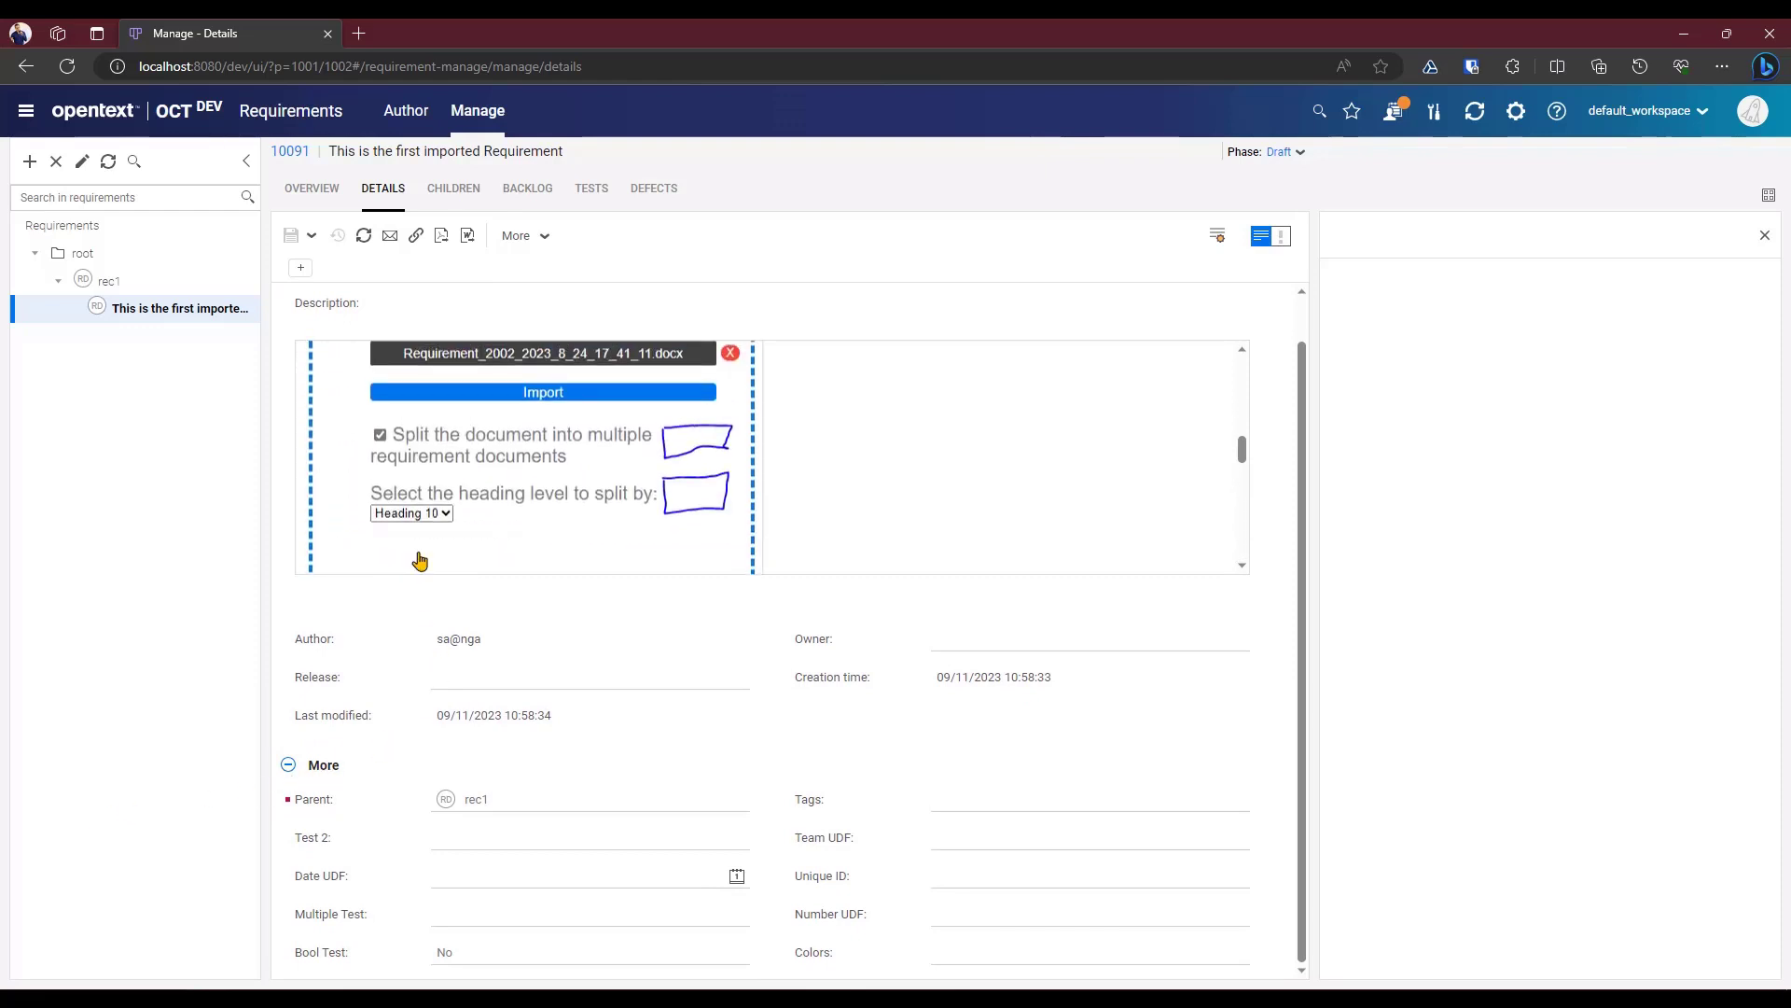
- Examine the imported requirement's content in the Author view, from its table through the Child 3.1.1.1 text
click(407, 112)
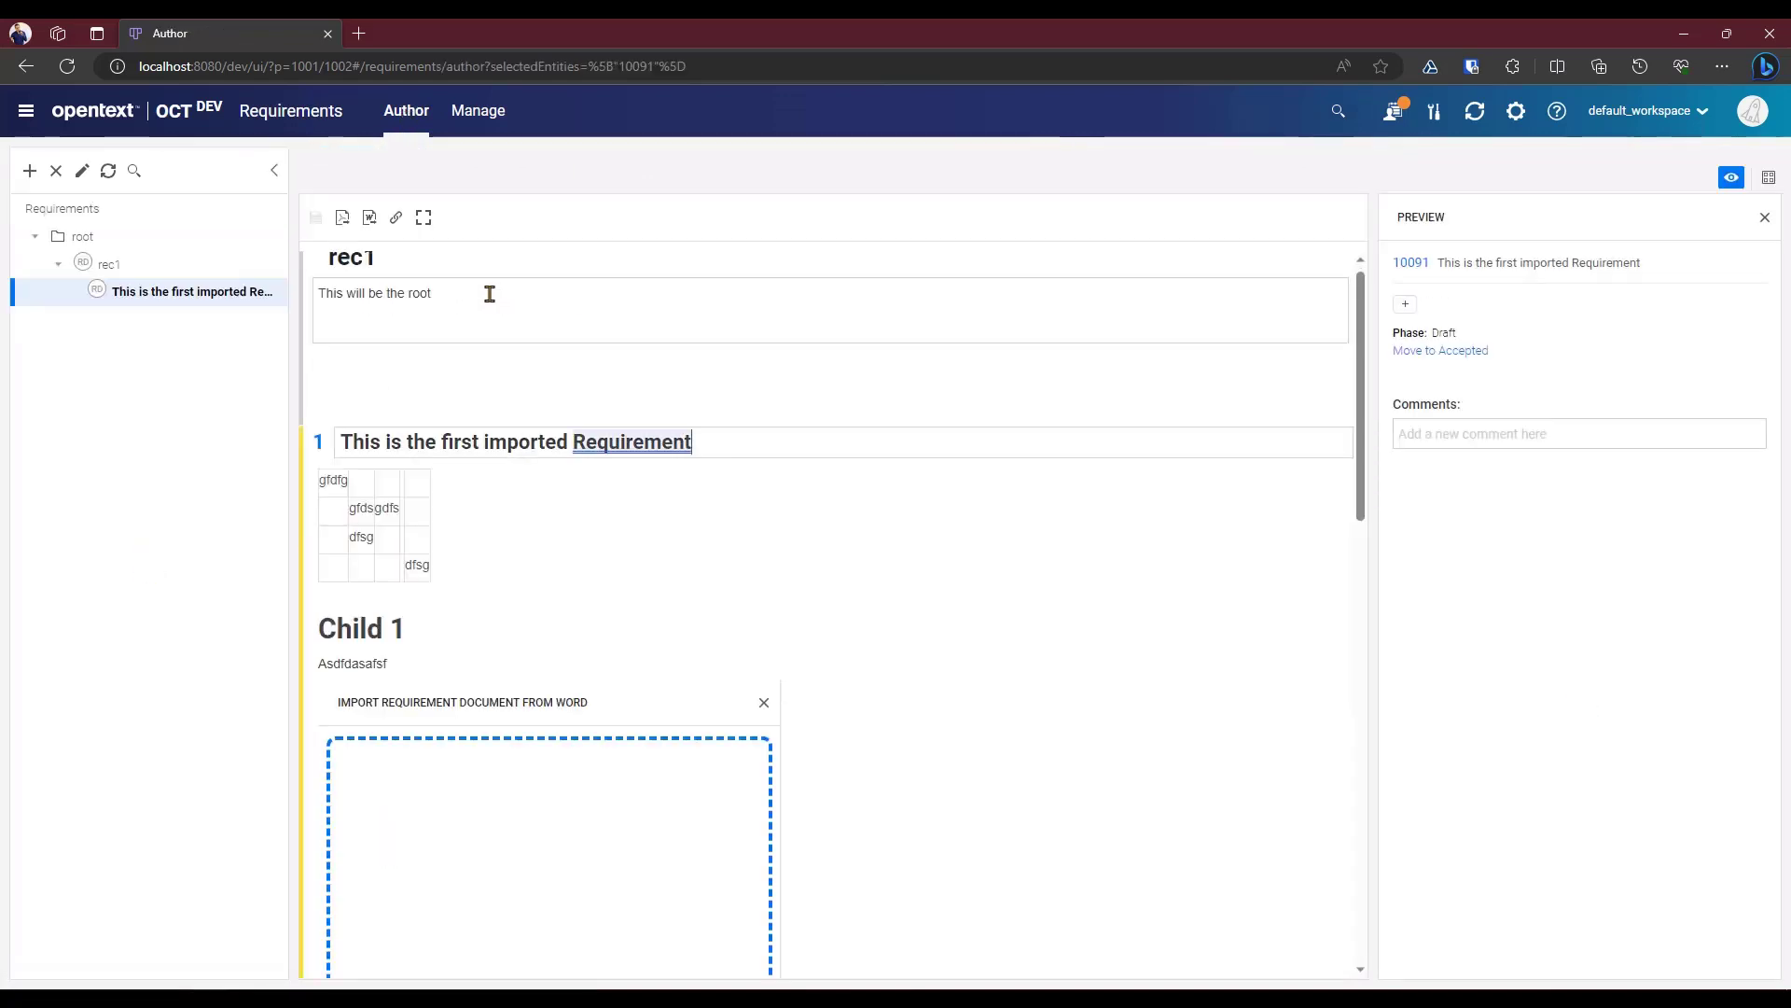
scroll(440, 448, down, 5)
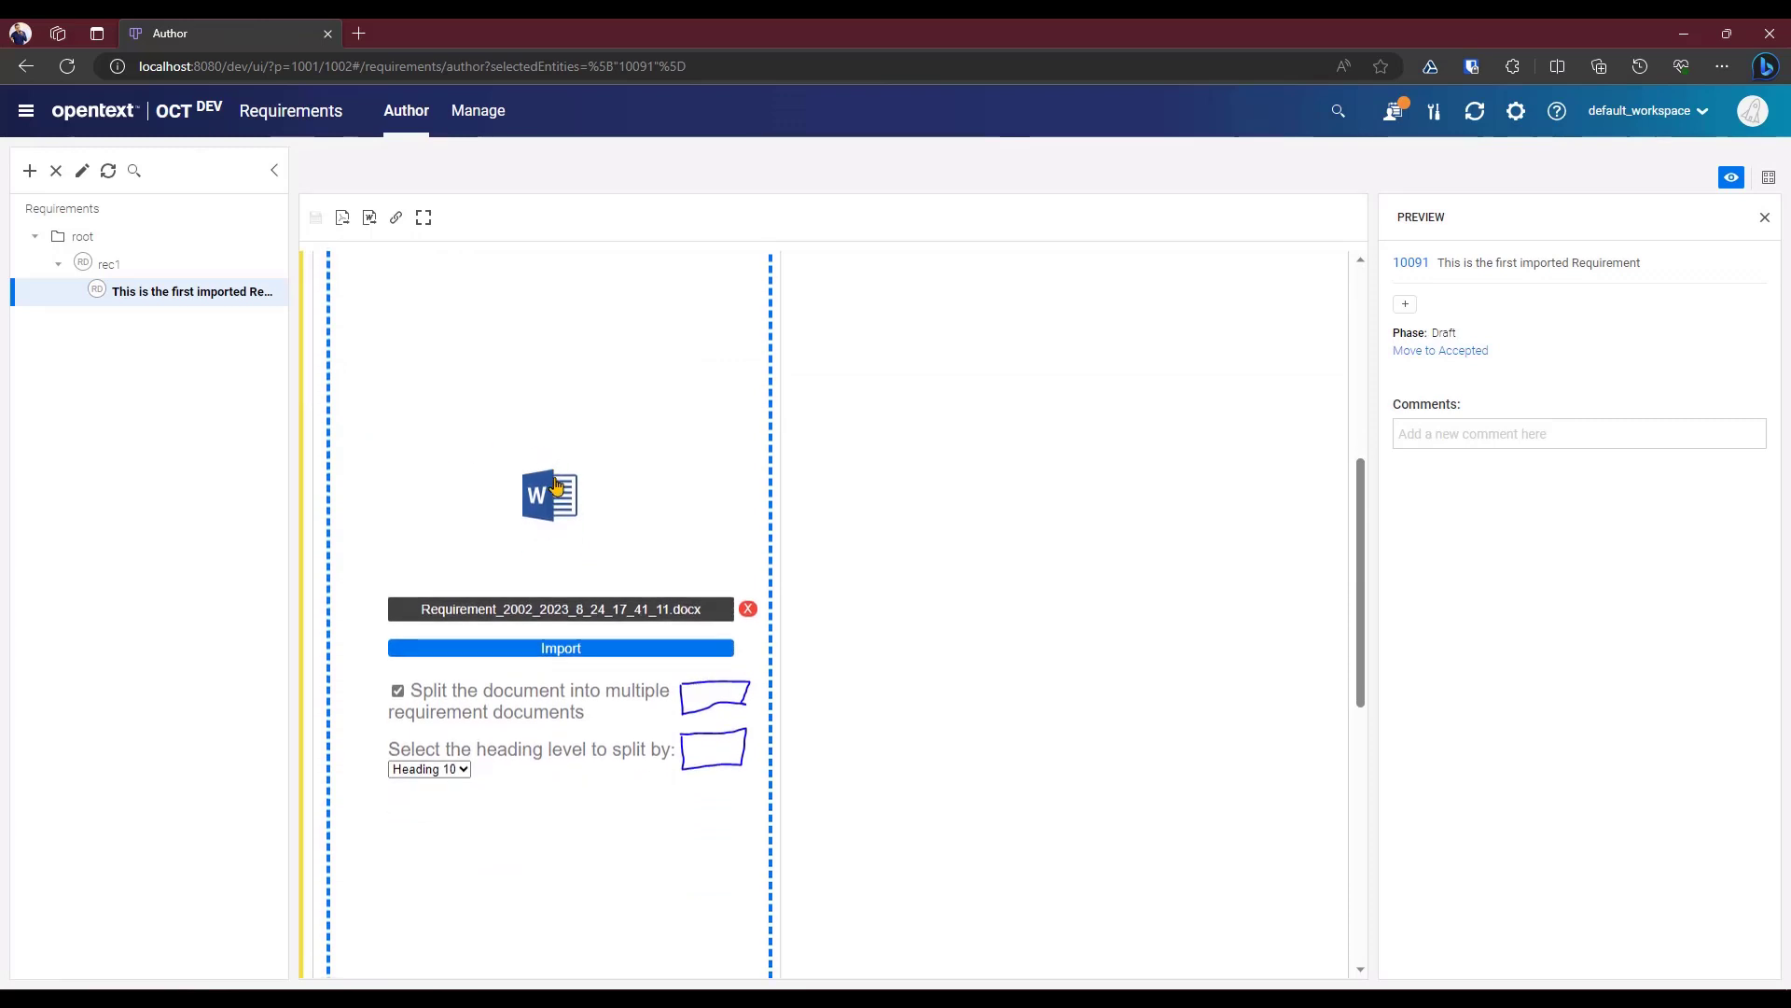
scroll(557, 486, up, 5)
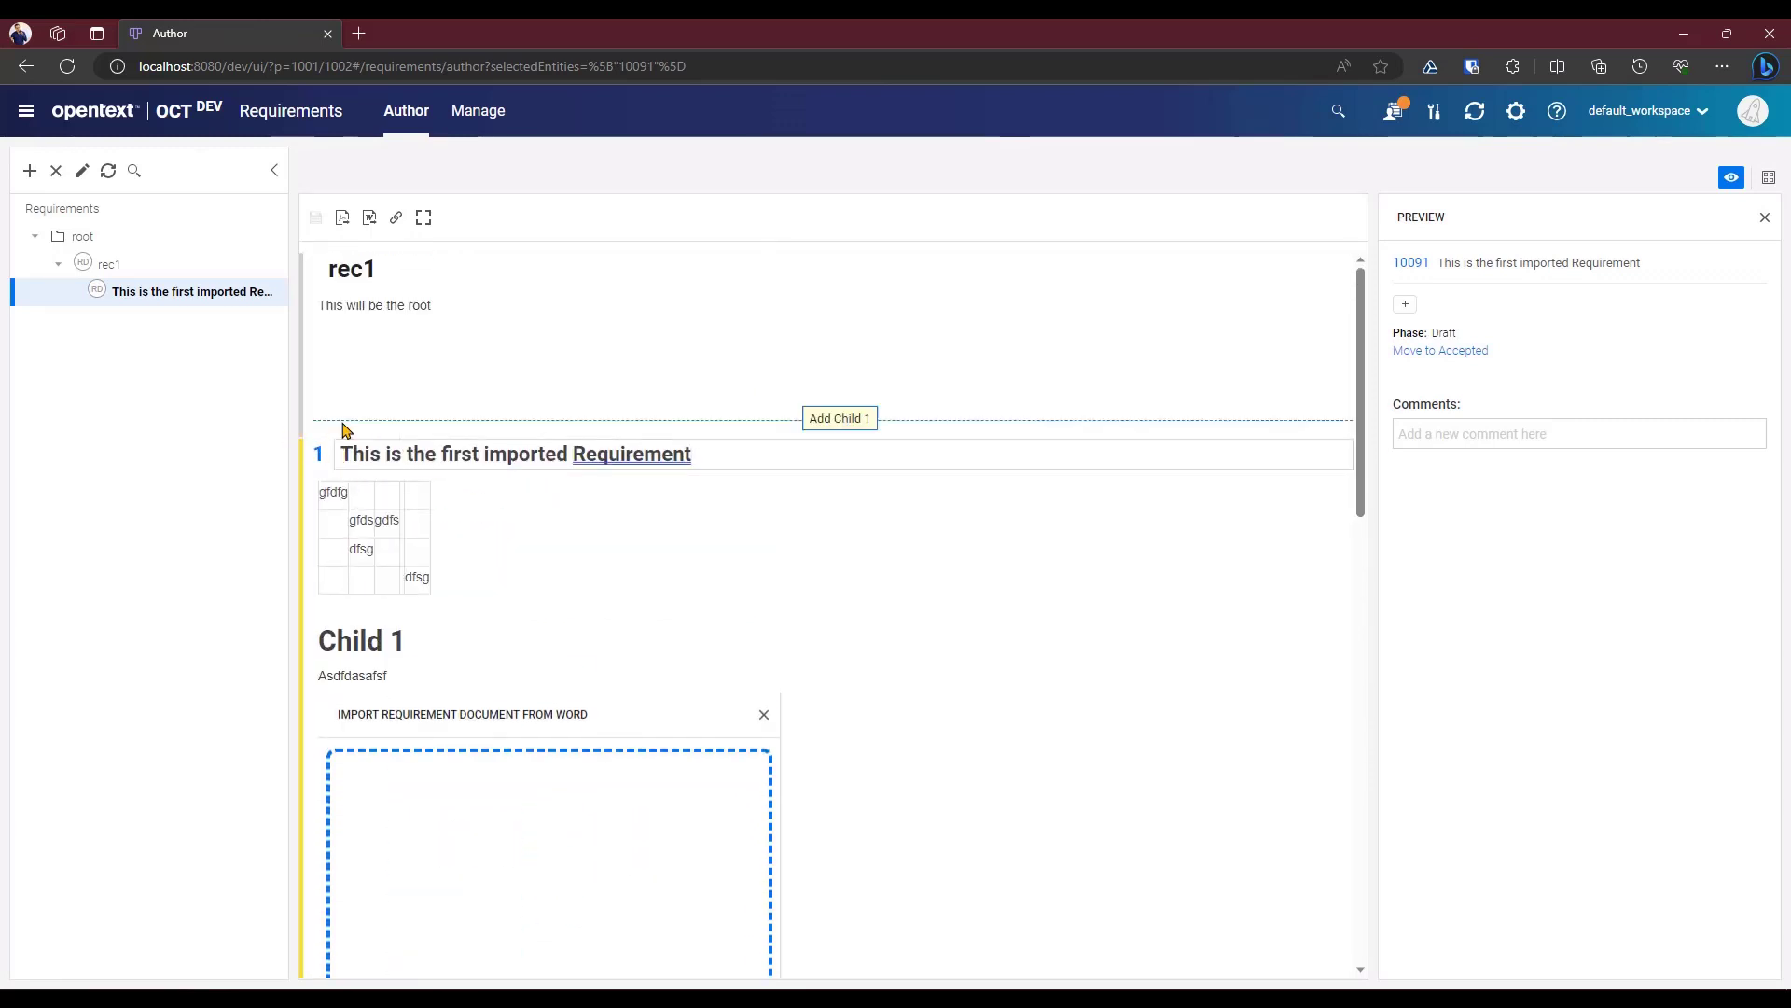
scroll(387, 496, down, 1)
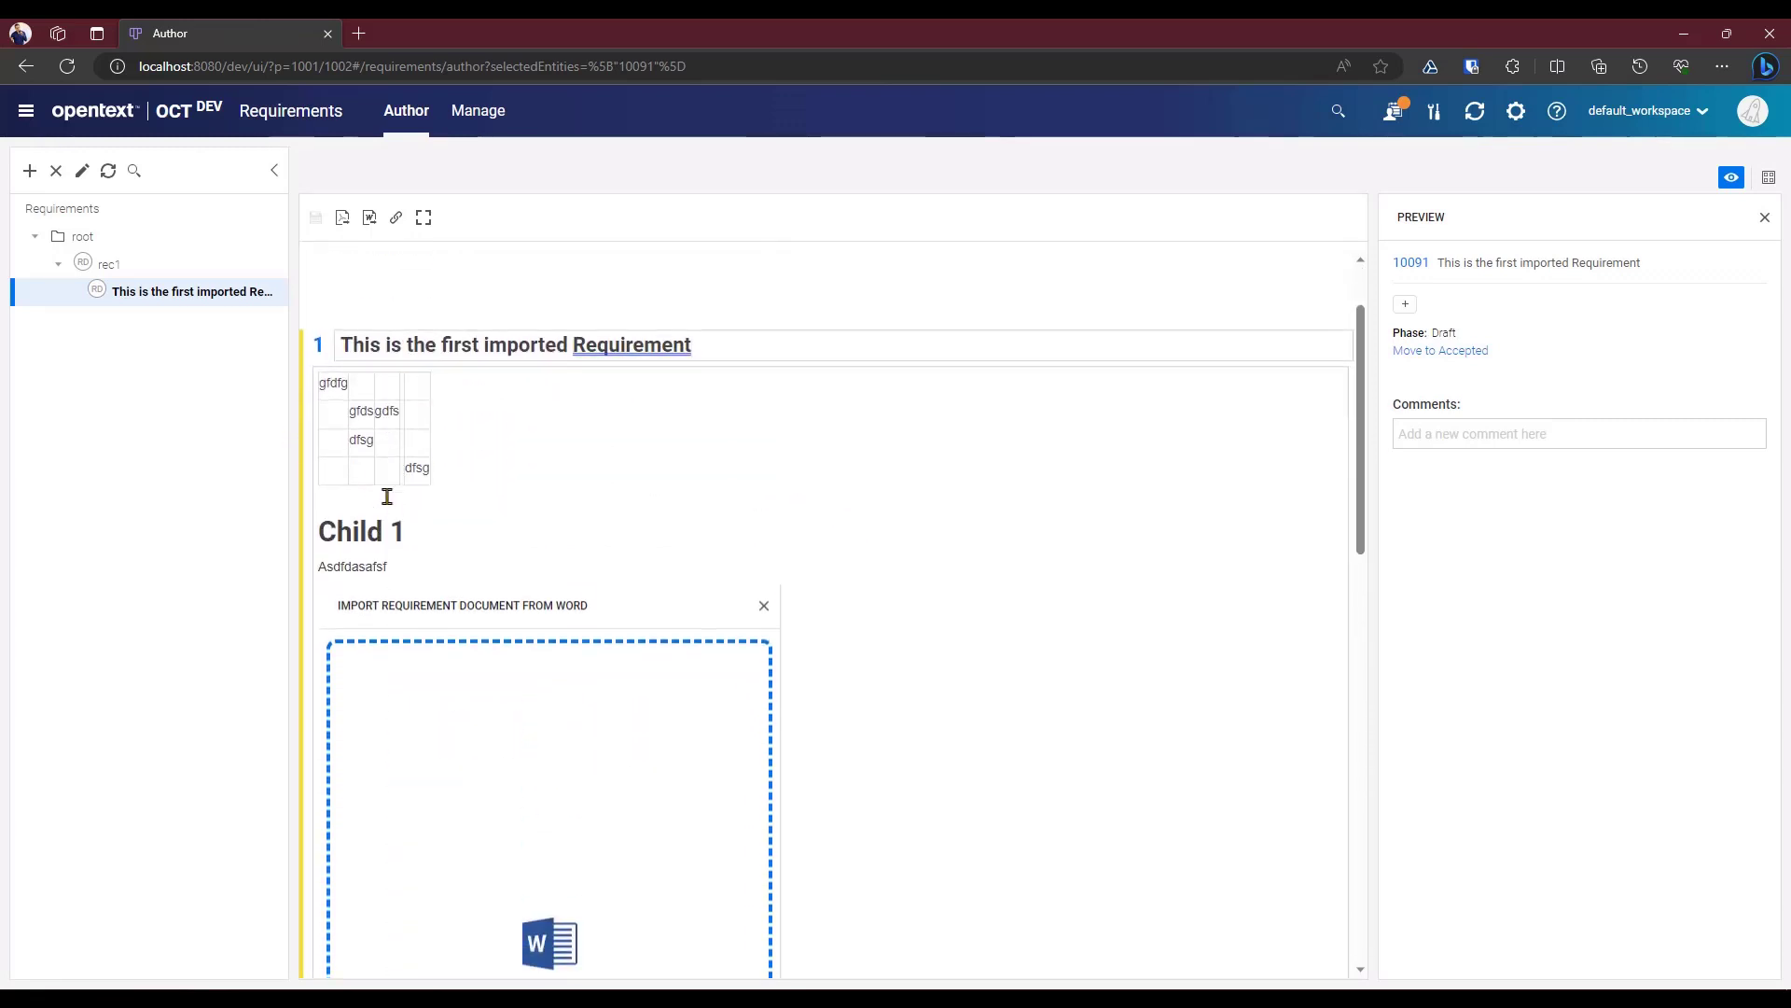
drag(333, 388, 796, 876)
scroll(579, 584, down, 4)
scroll(615, 547, down, 2)
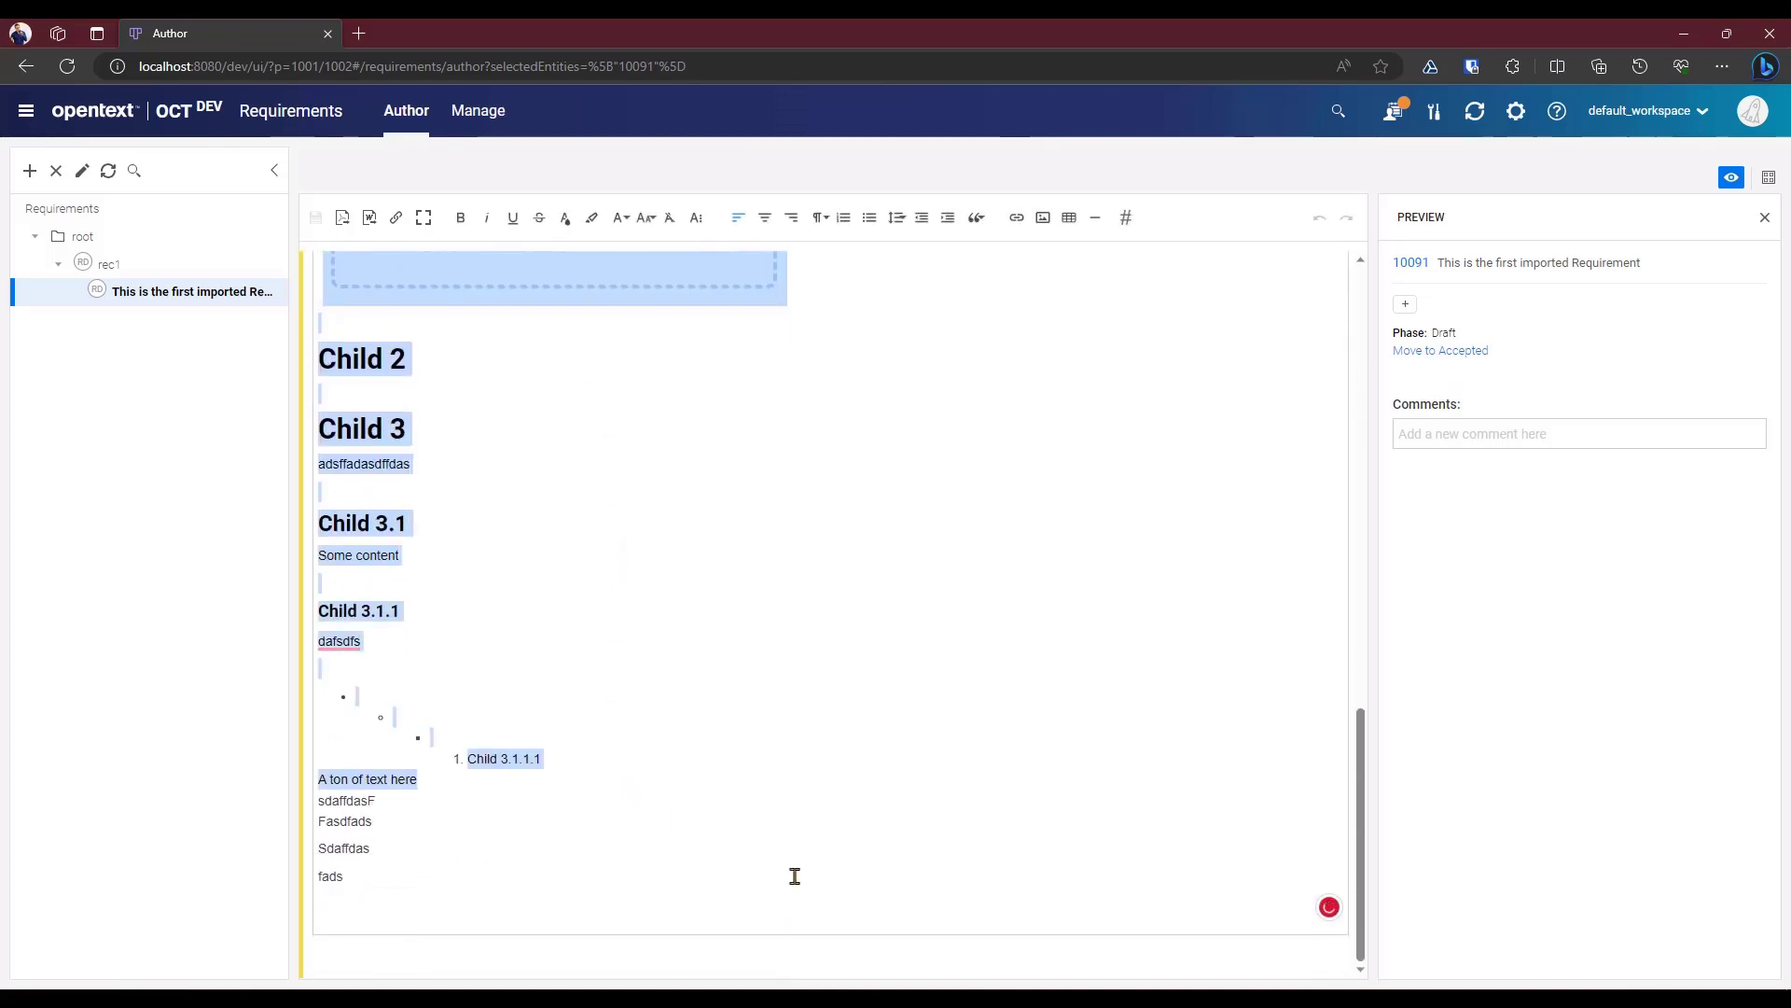
click(796, 876)
scroll(780, 853, up, 8)
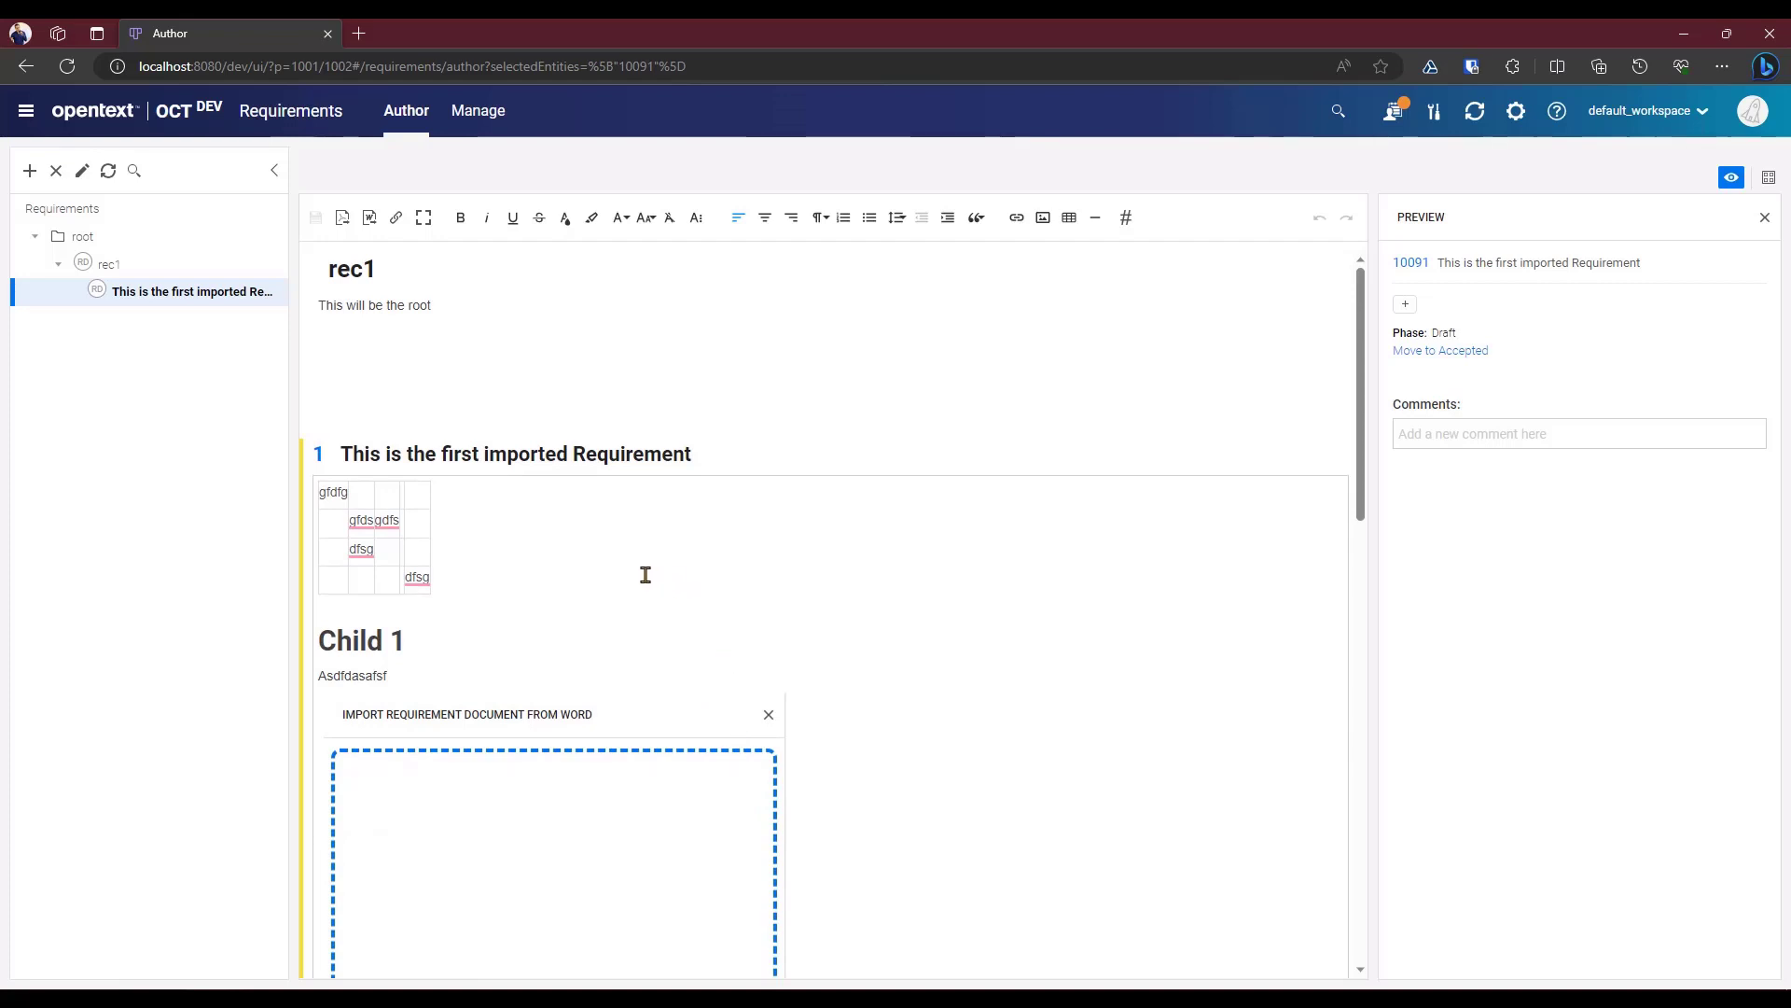
- Delete the imported requirement "This is the first imported Requirement" from under rec1
click(103, 267)
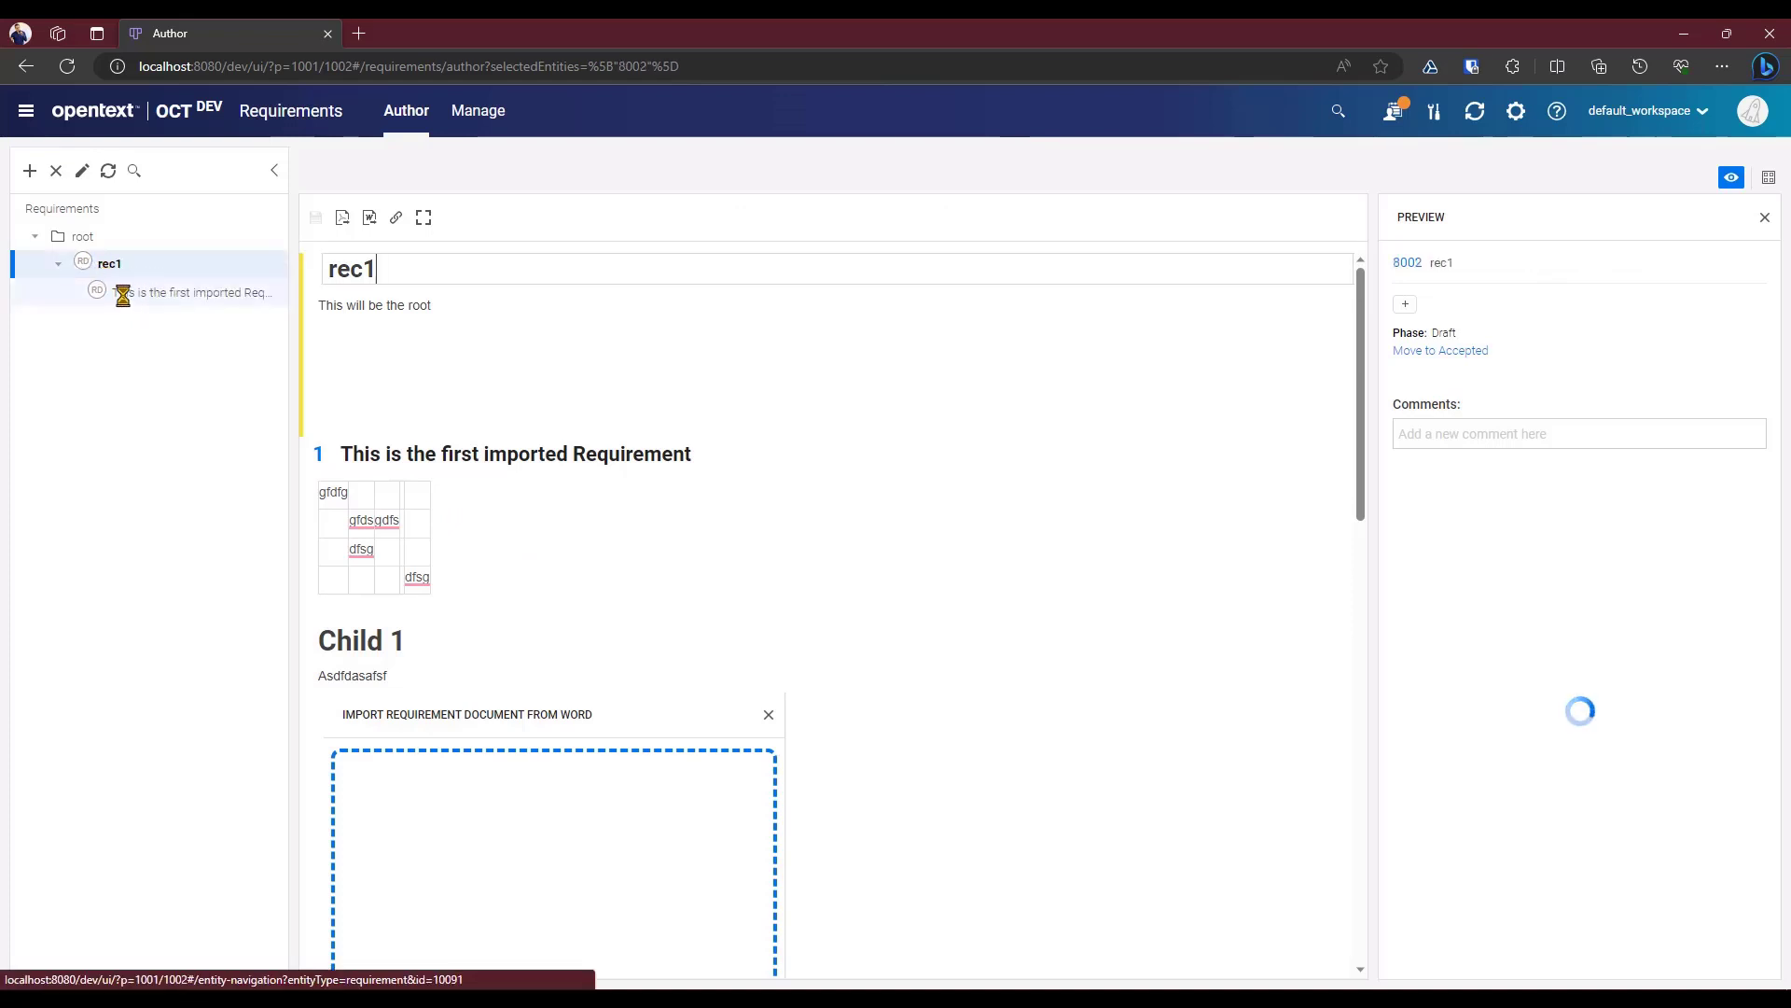
click(123, 296)
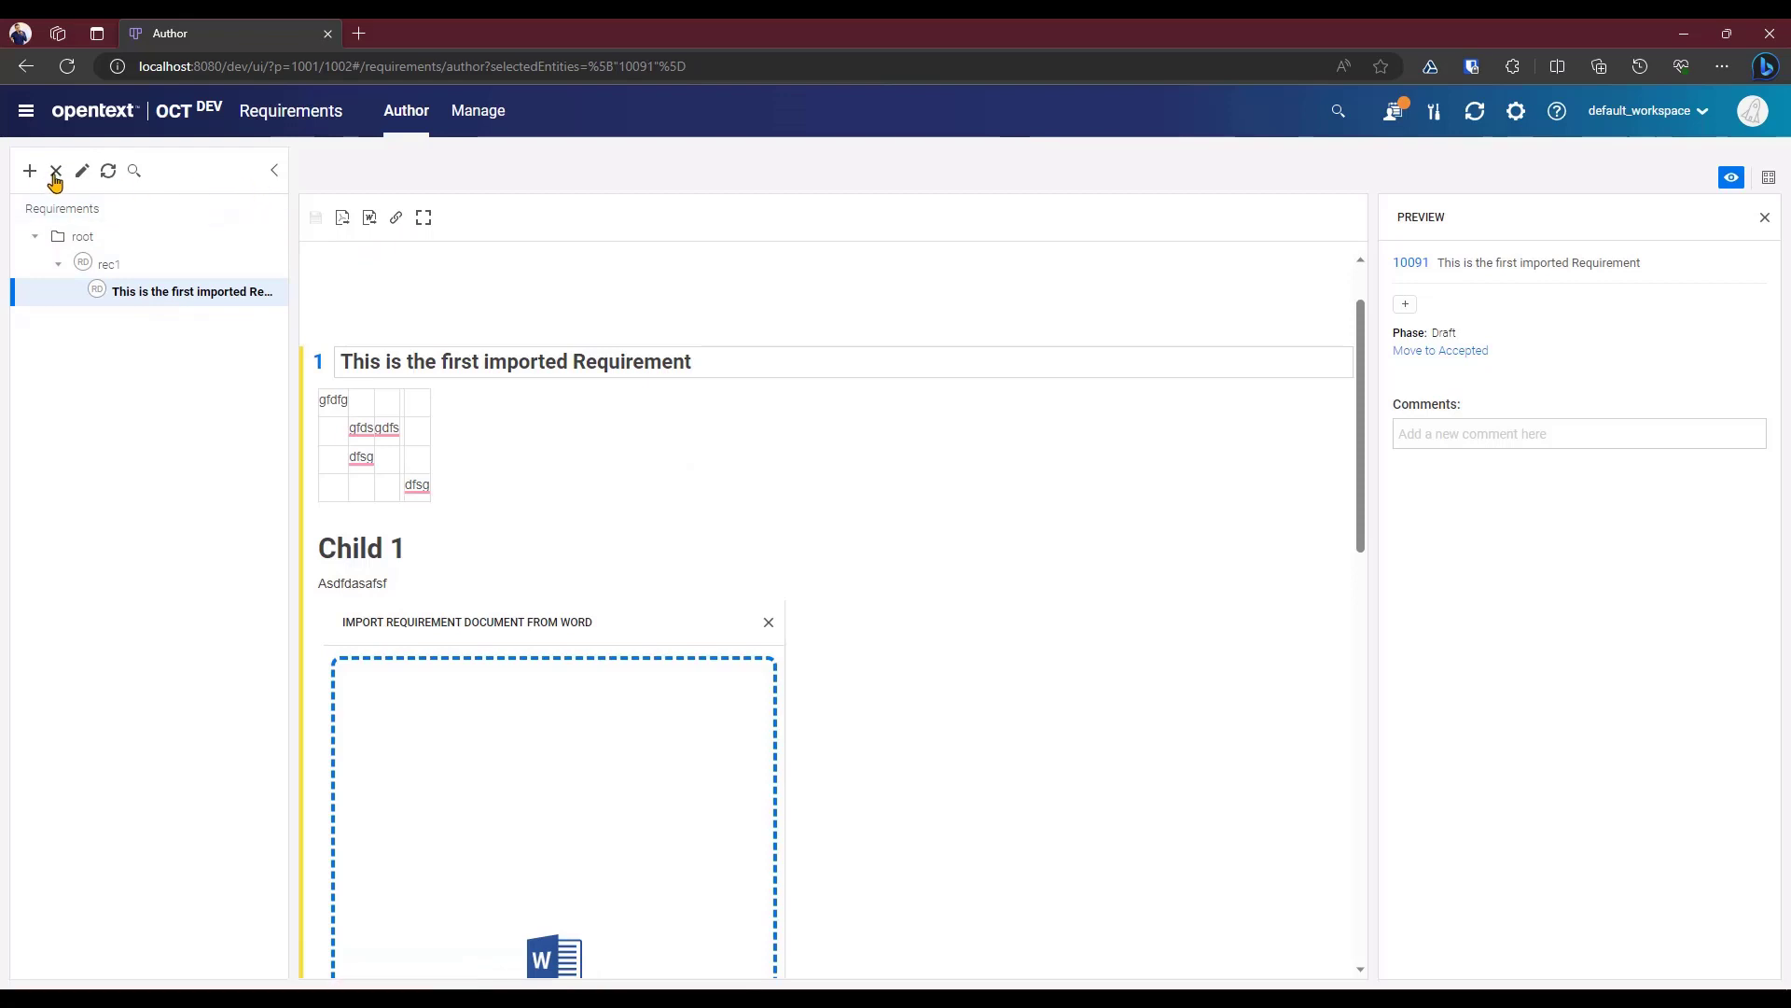
key(Delete)
click(1008, 364)
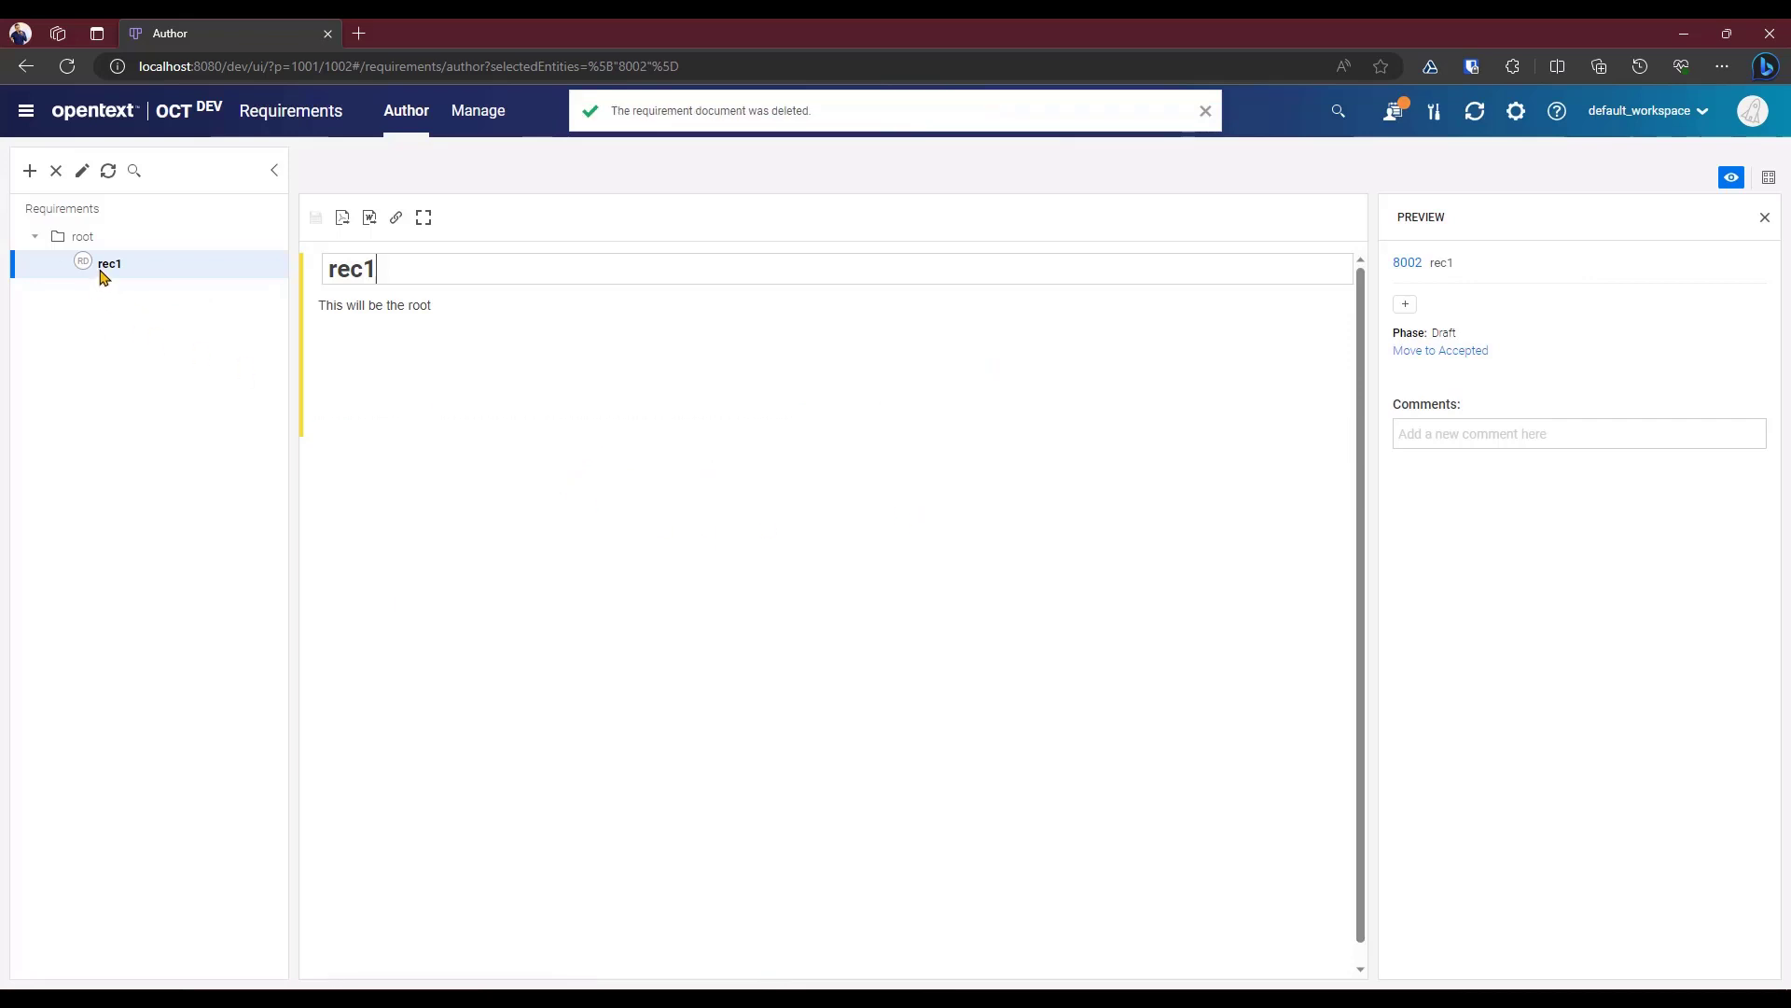
- Return to the root folder's children in the Manage view, select rec1 and load Word_to_import.docx for import
click(83, 236)
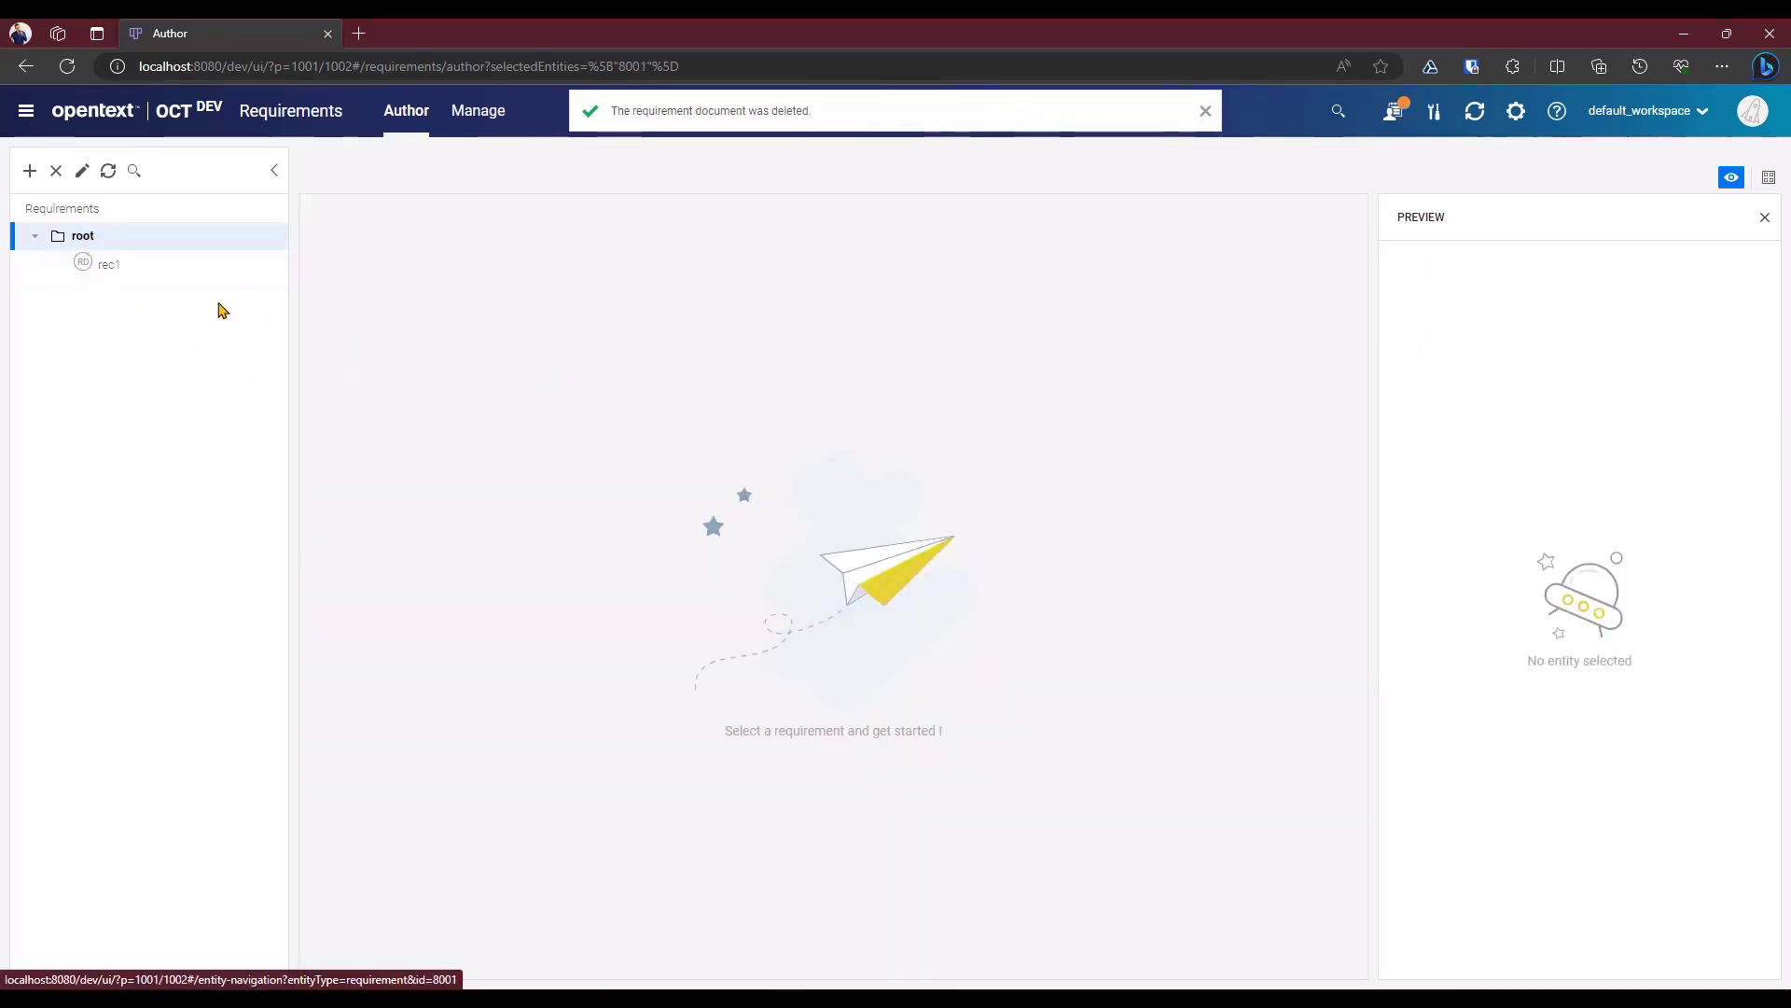
click(482, 126)
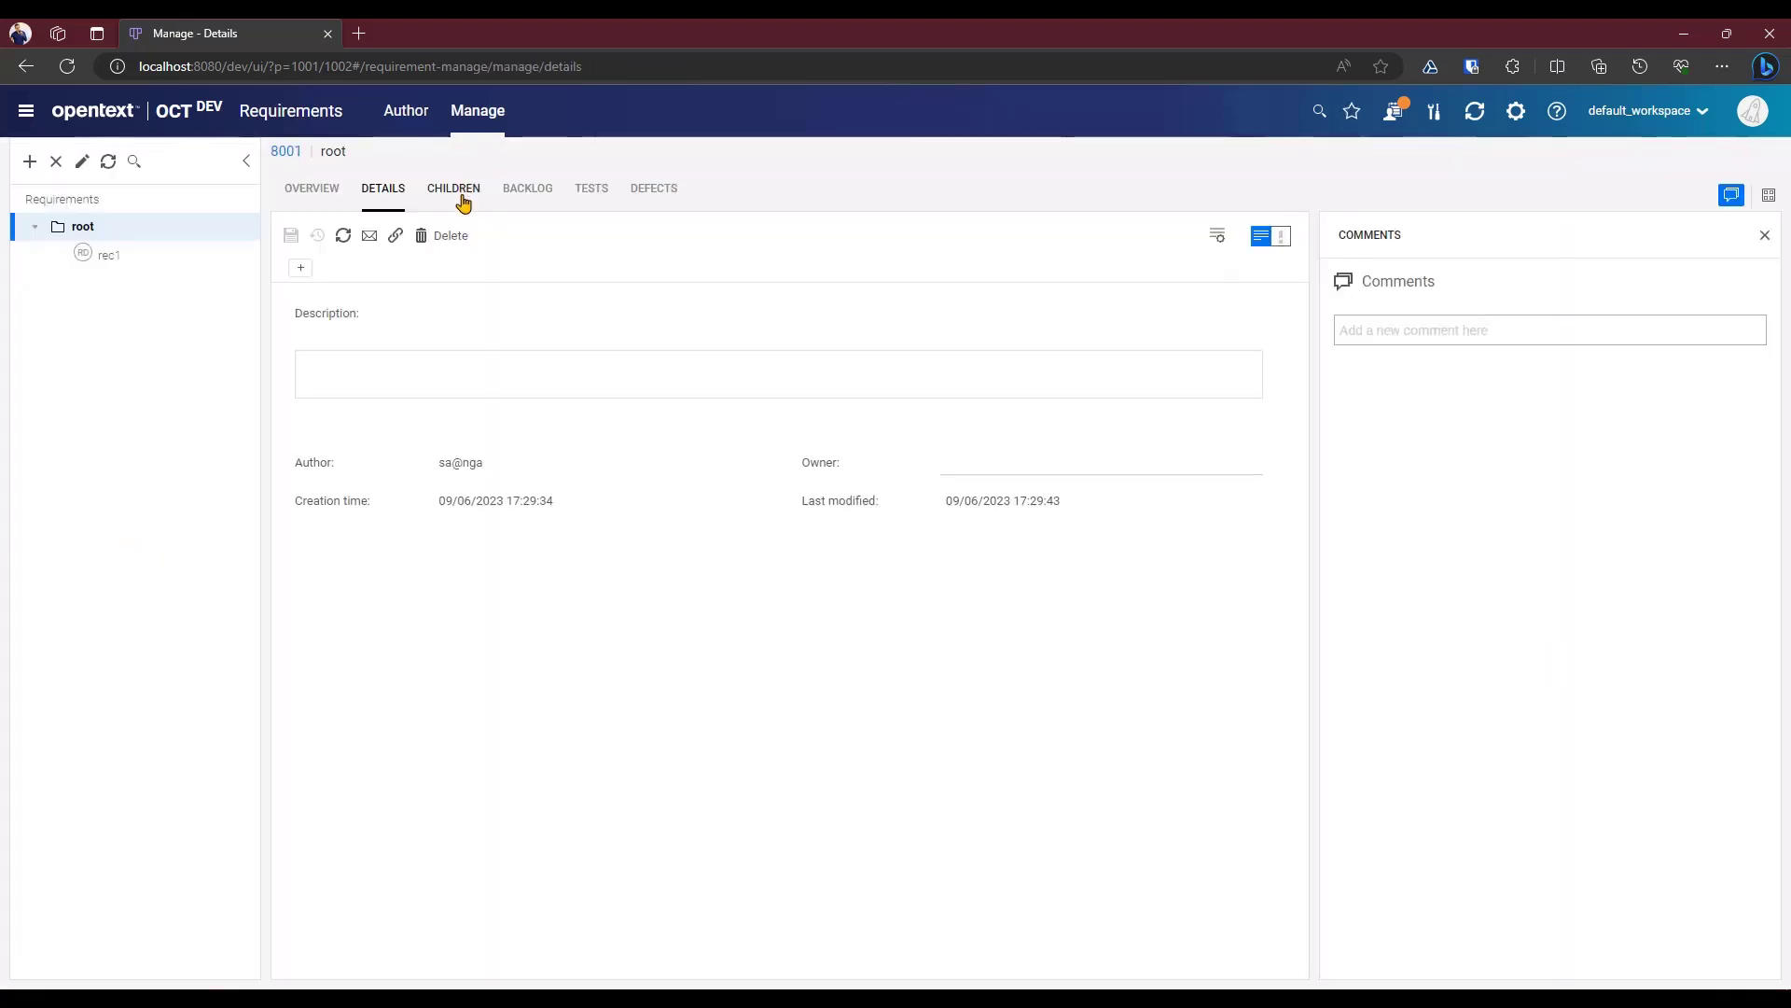
click(464, 198)
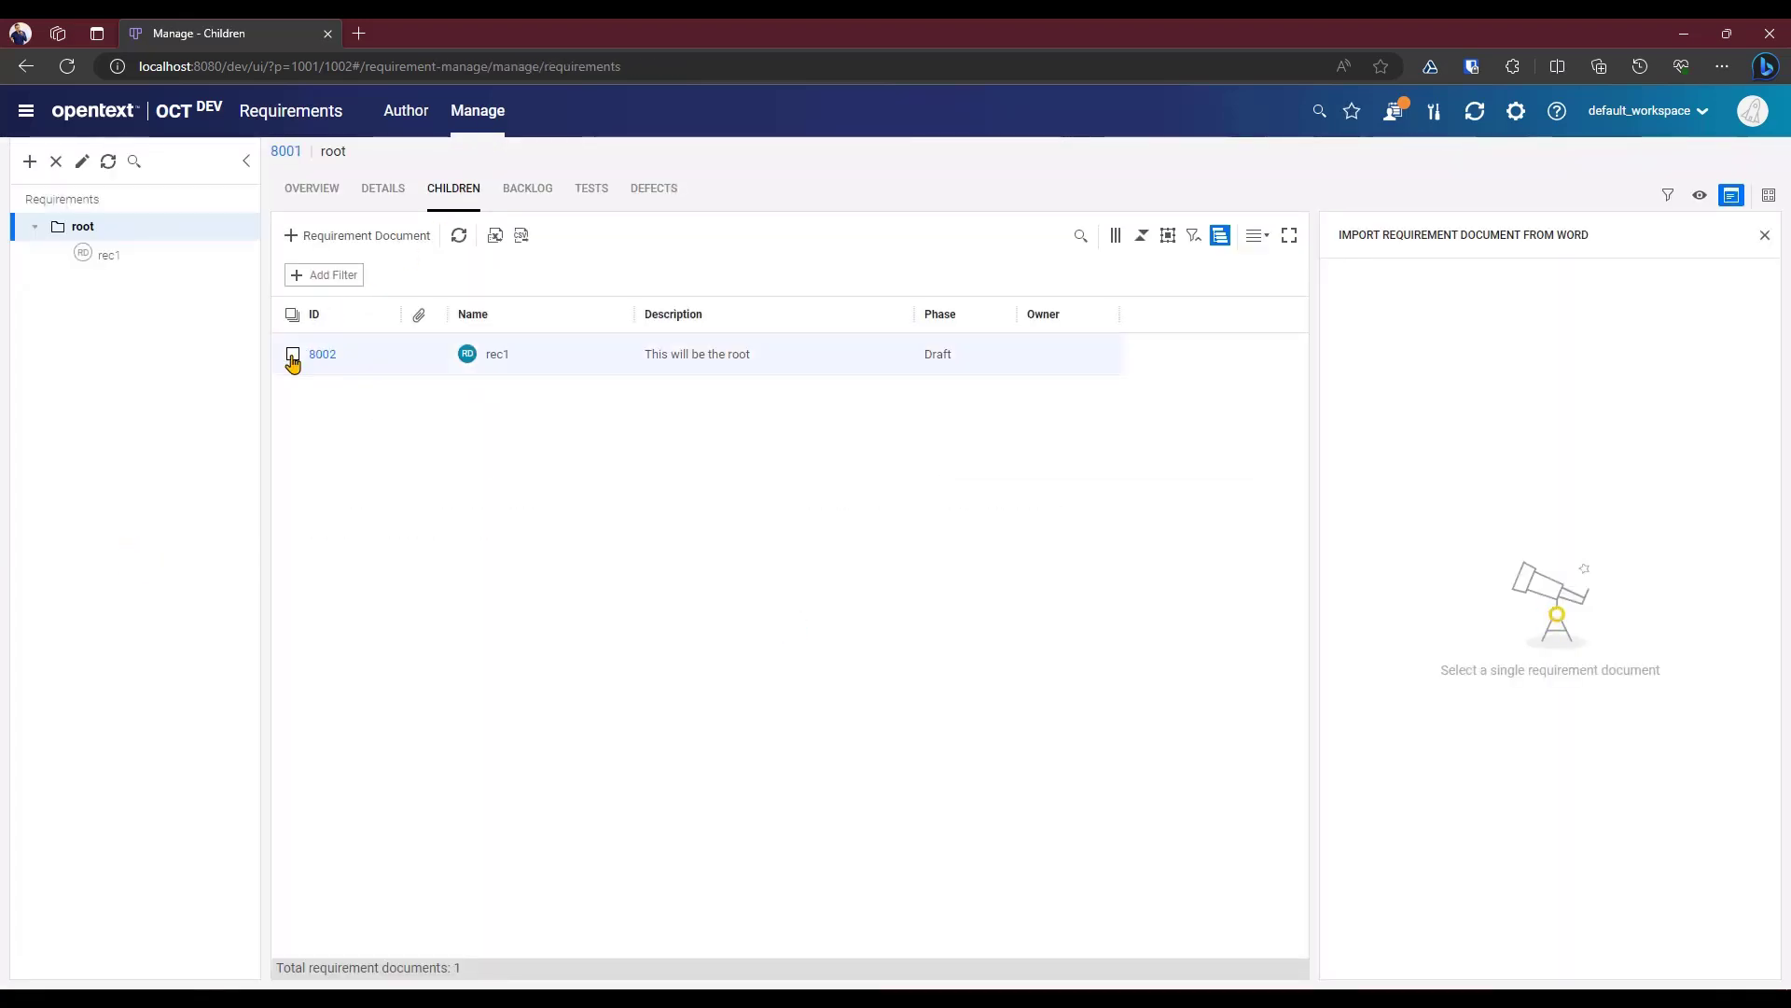
click(292, 355)
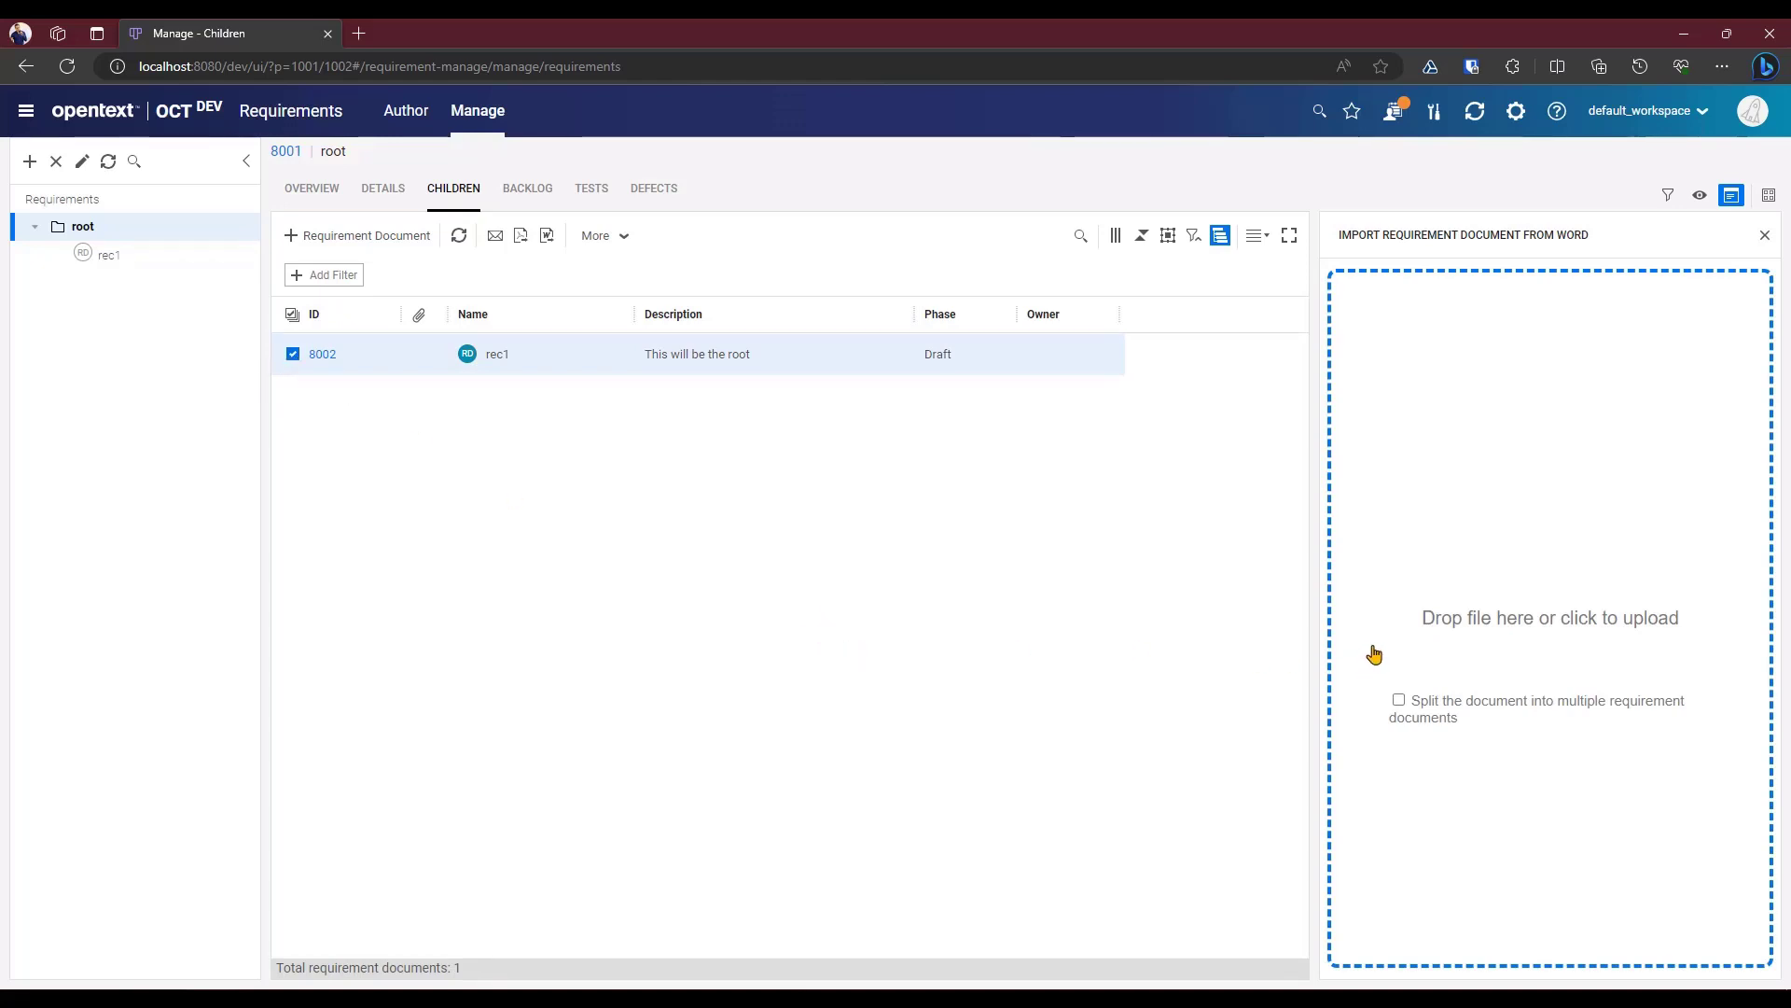
click(1445, 599)
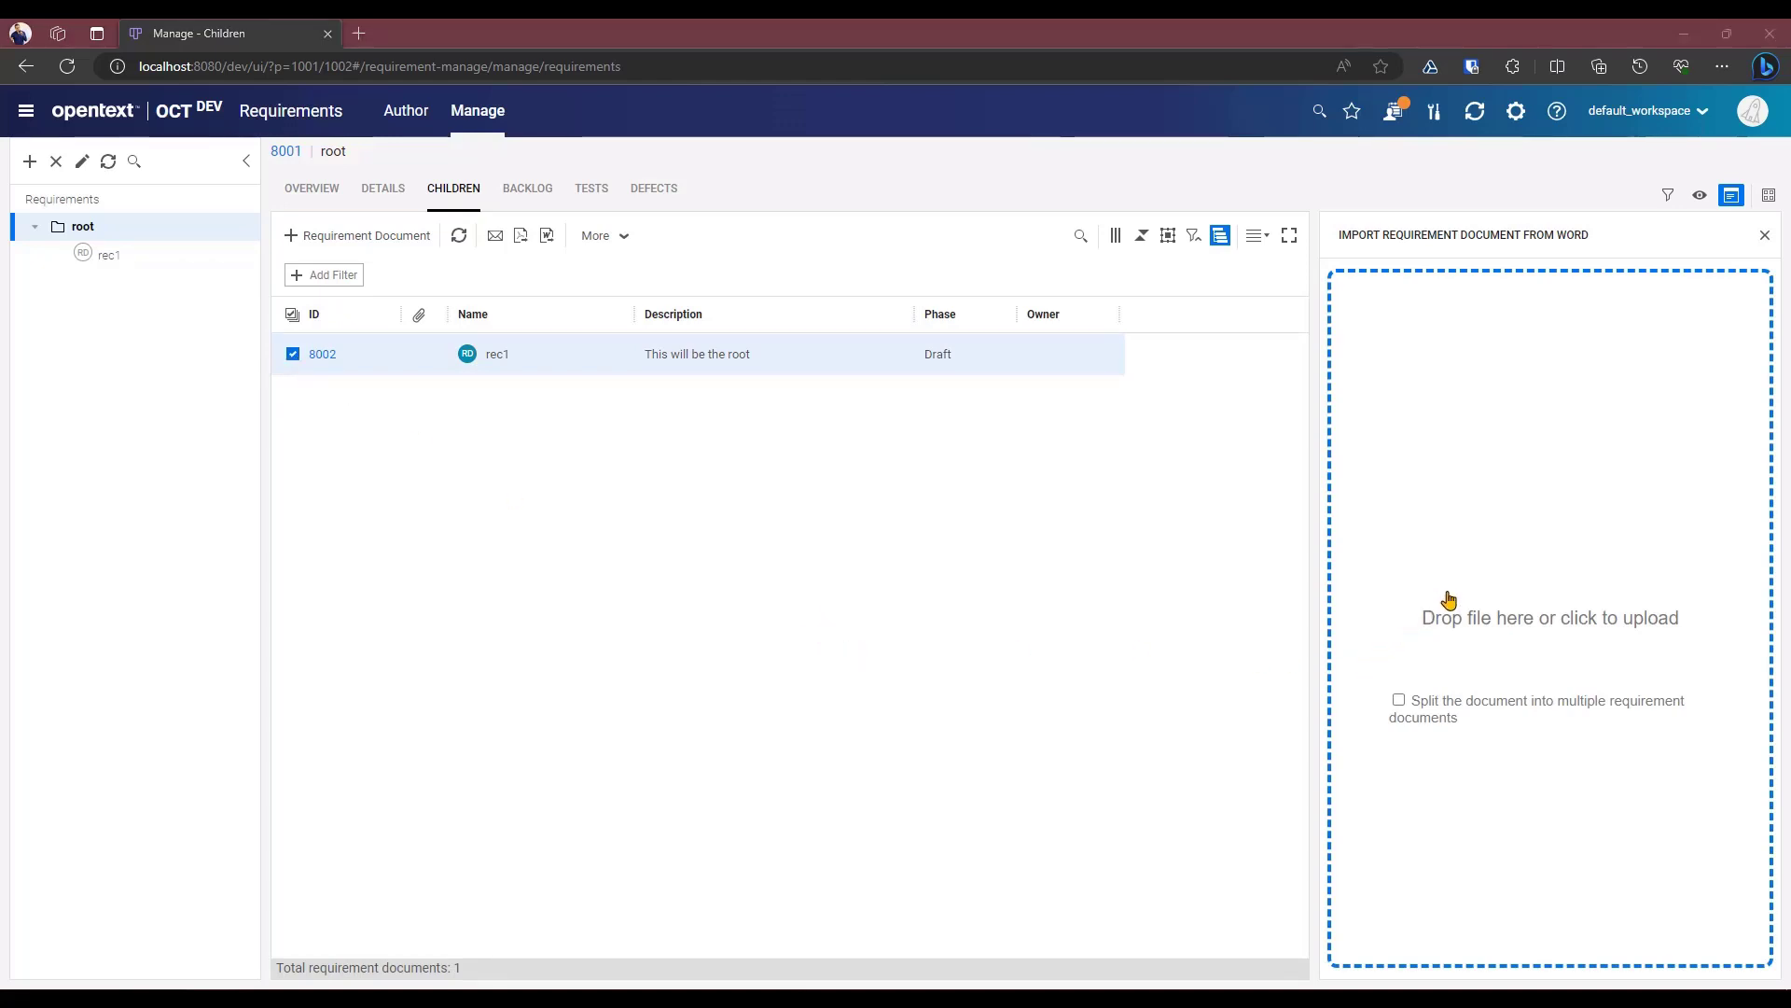
click(279, 154)
click(737, 491)
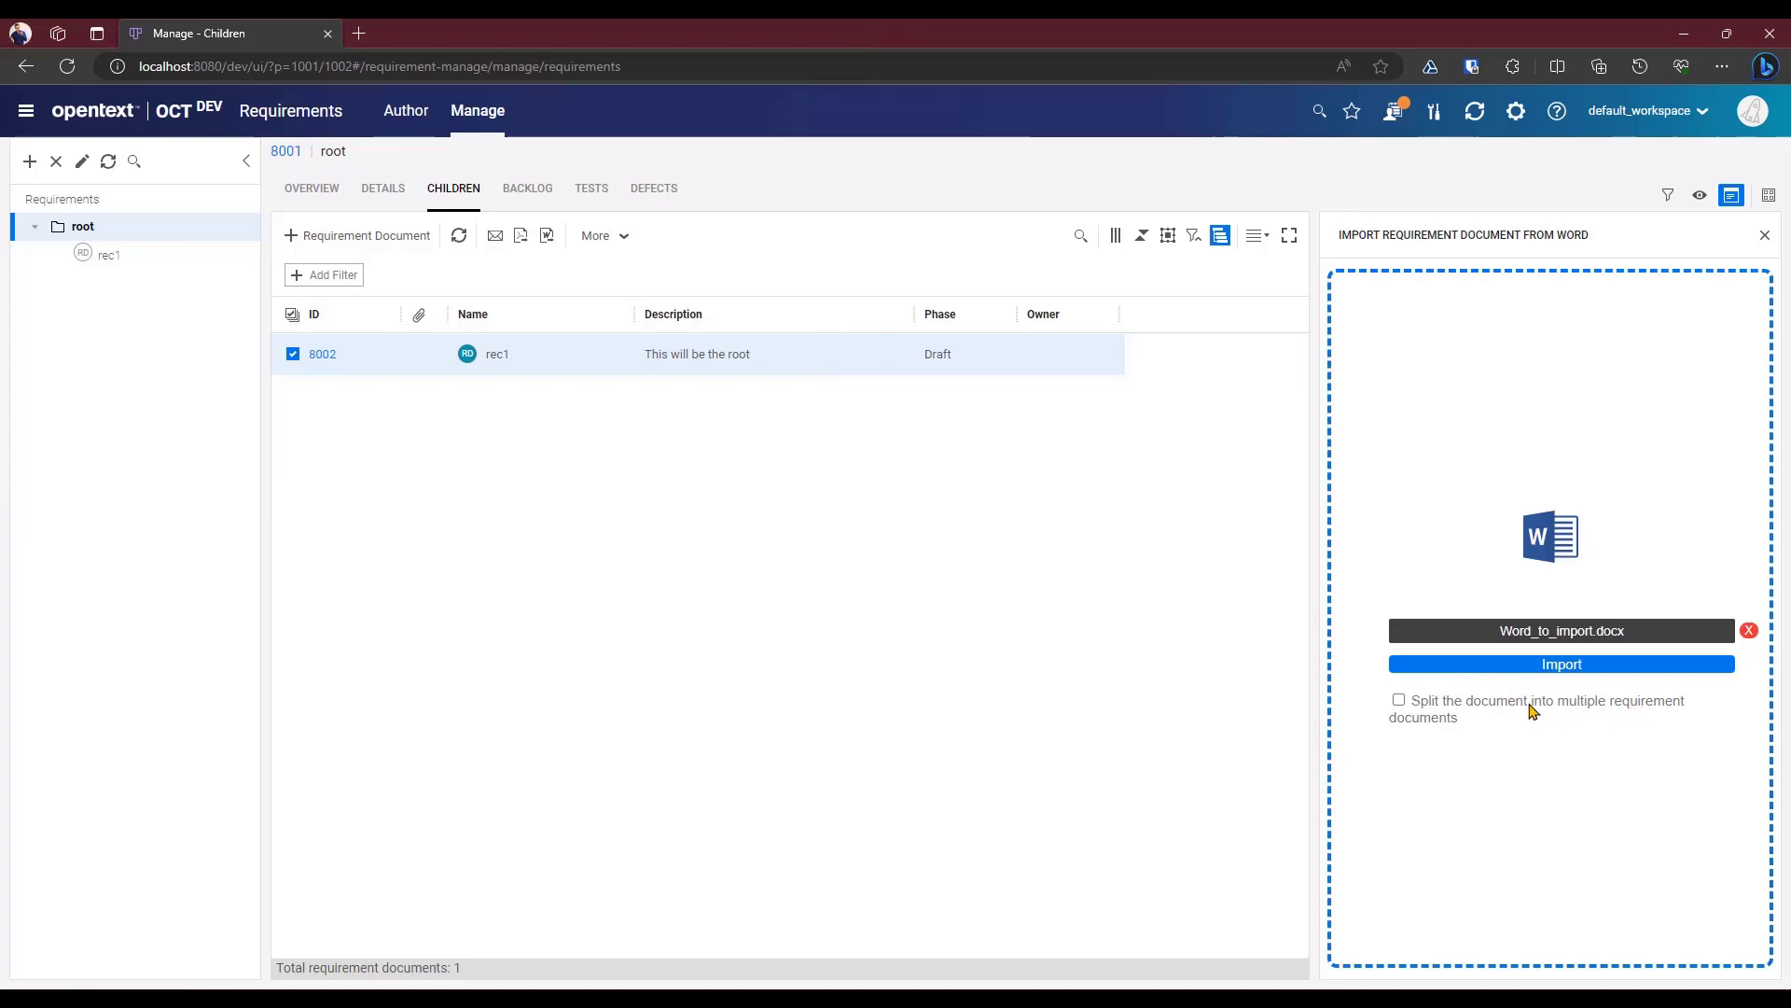
- Enable splitting the document into multiple requirement documents and set the heading level to split by to Heading 10
click(1398, 700)
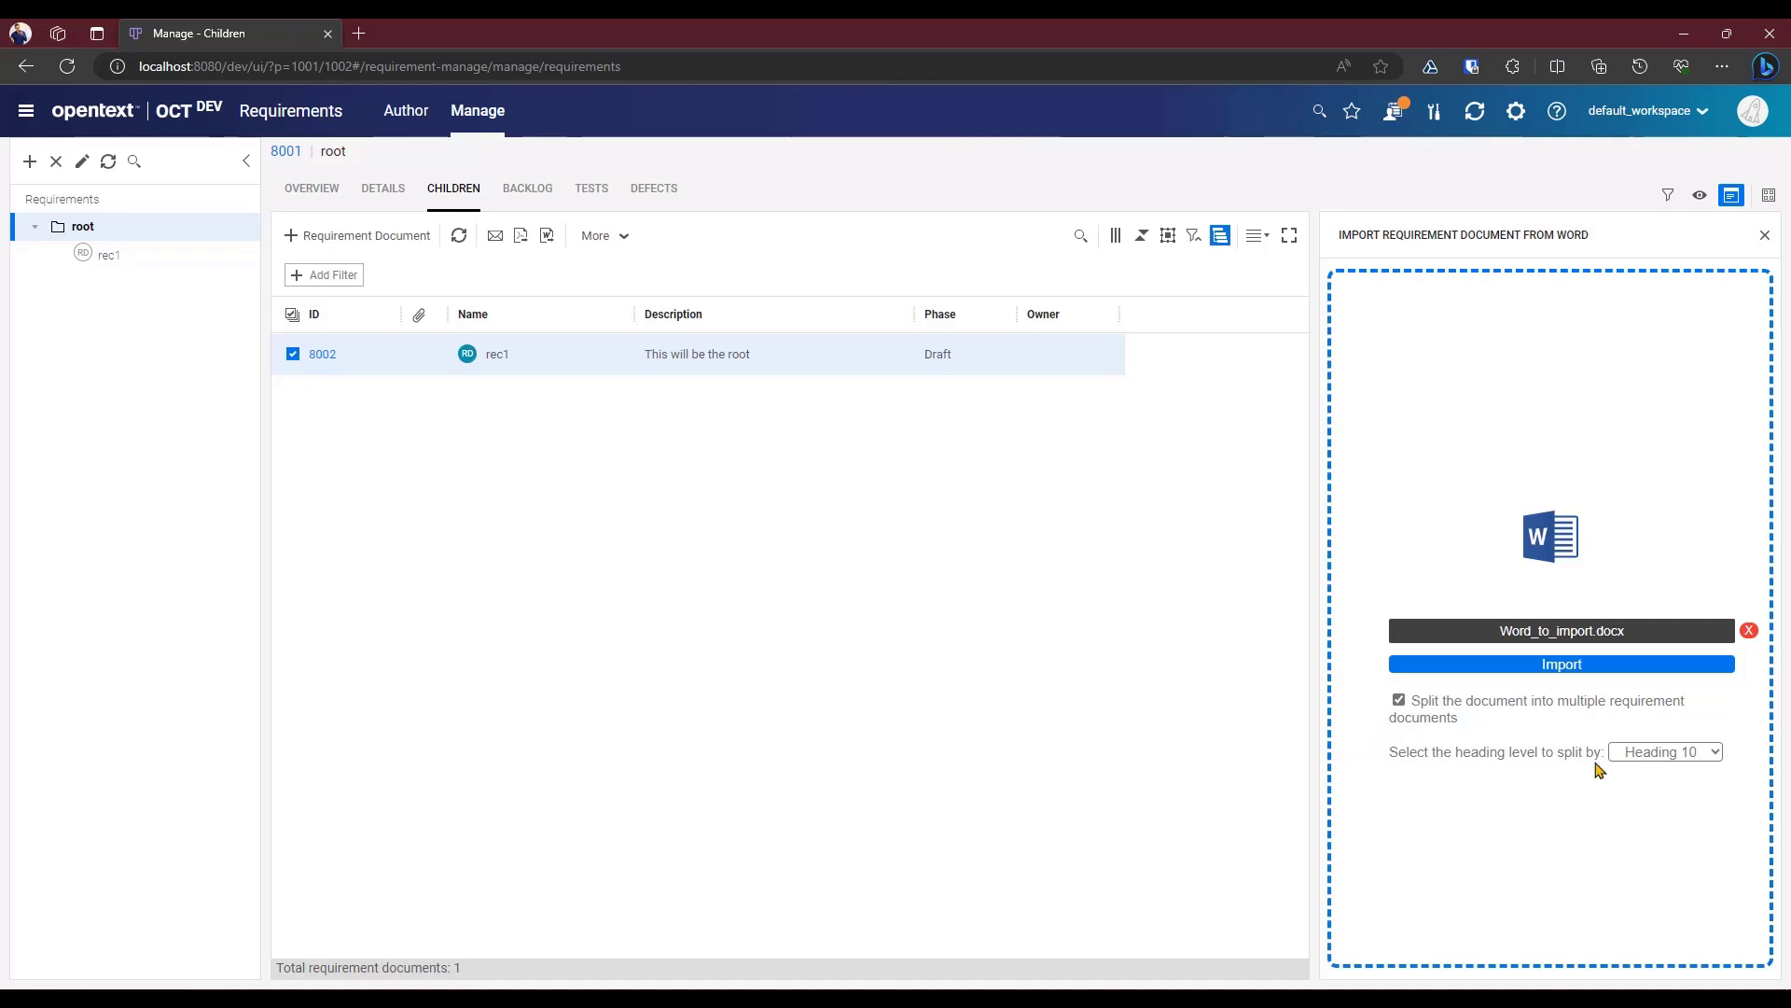
click(1647, 754)
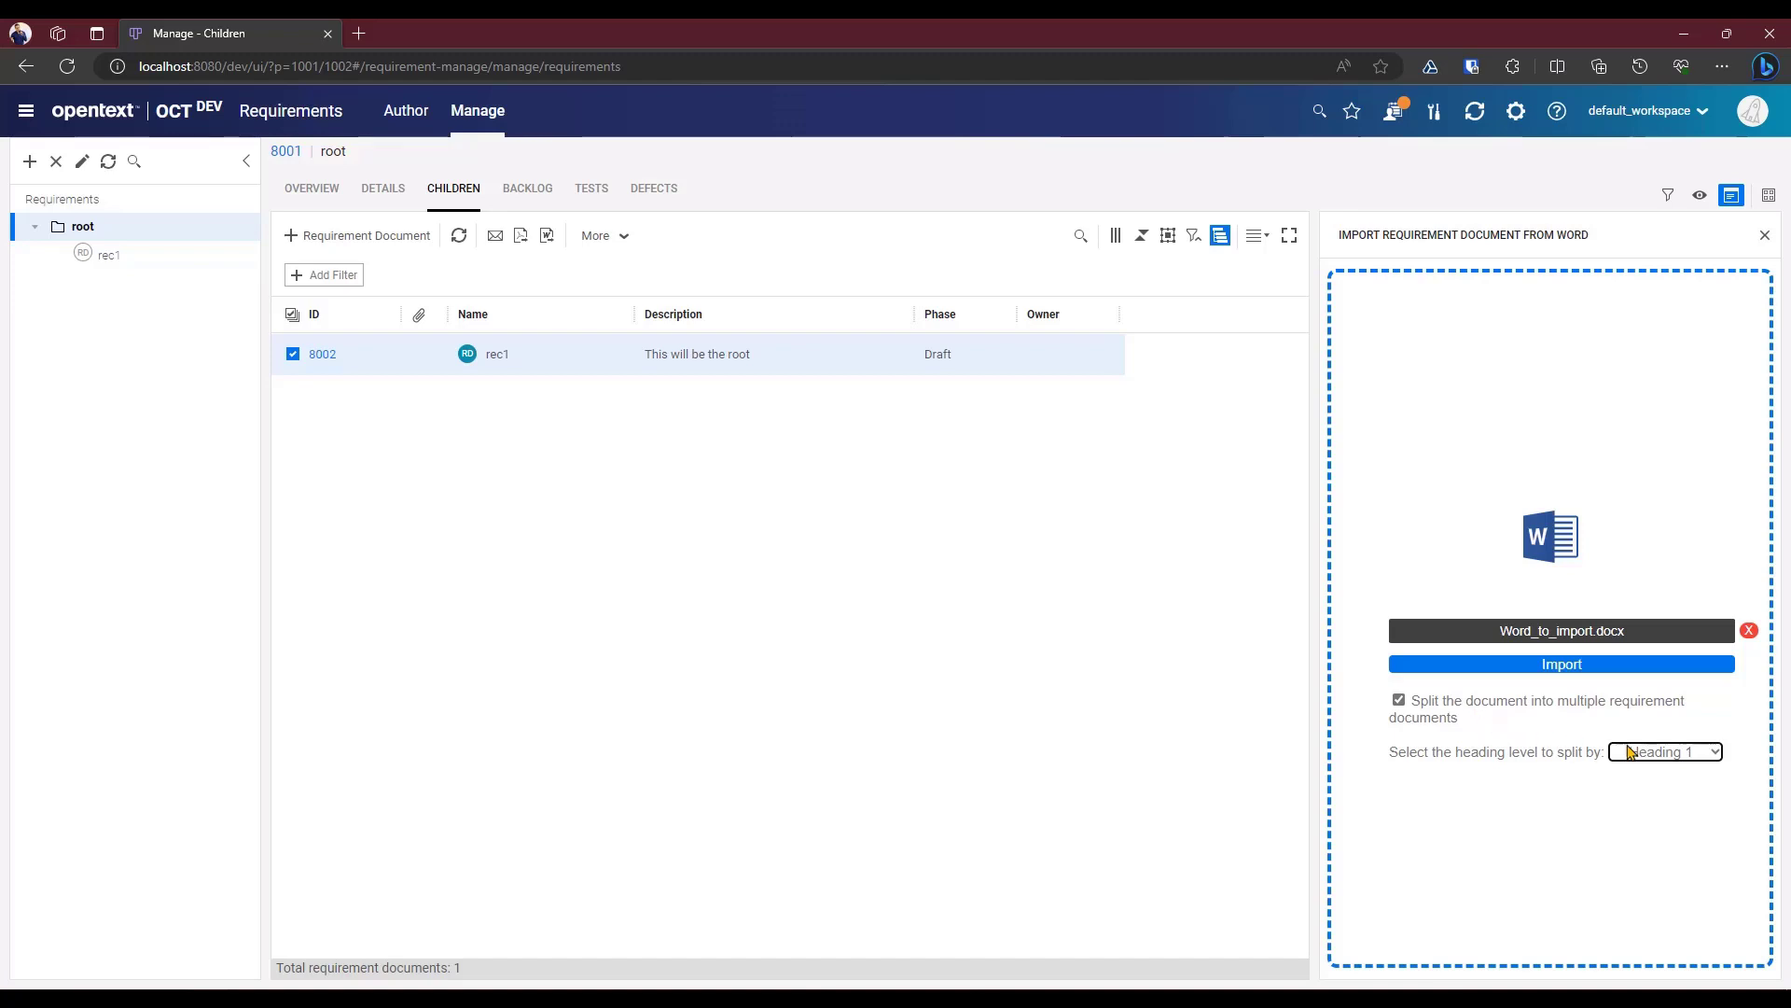
click(1655, 754)
click(1653, 793)
click(1684, 755)
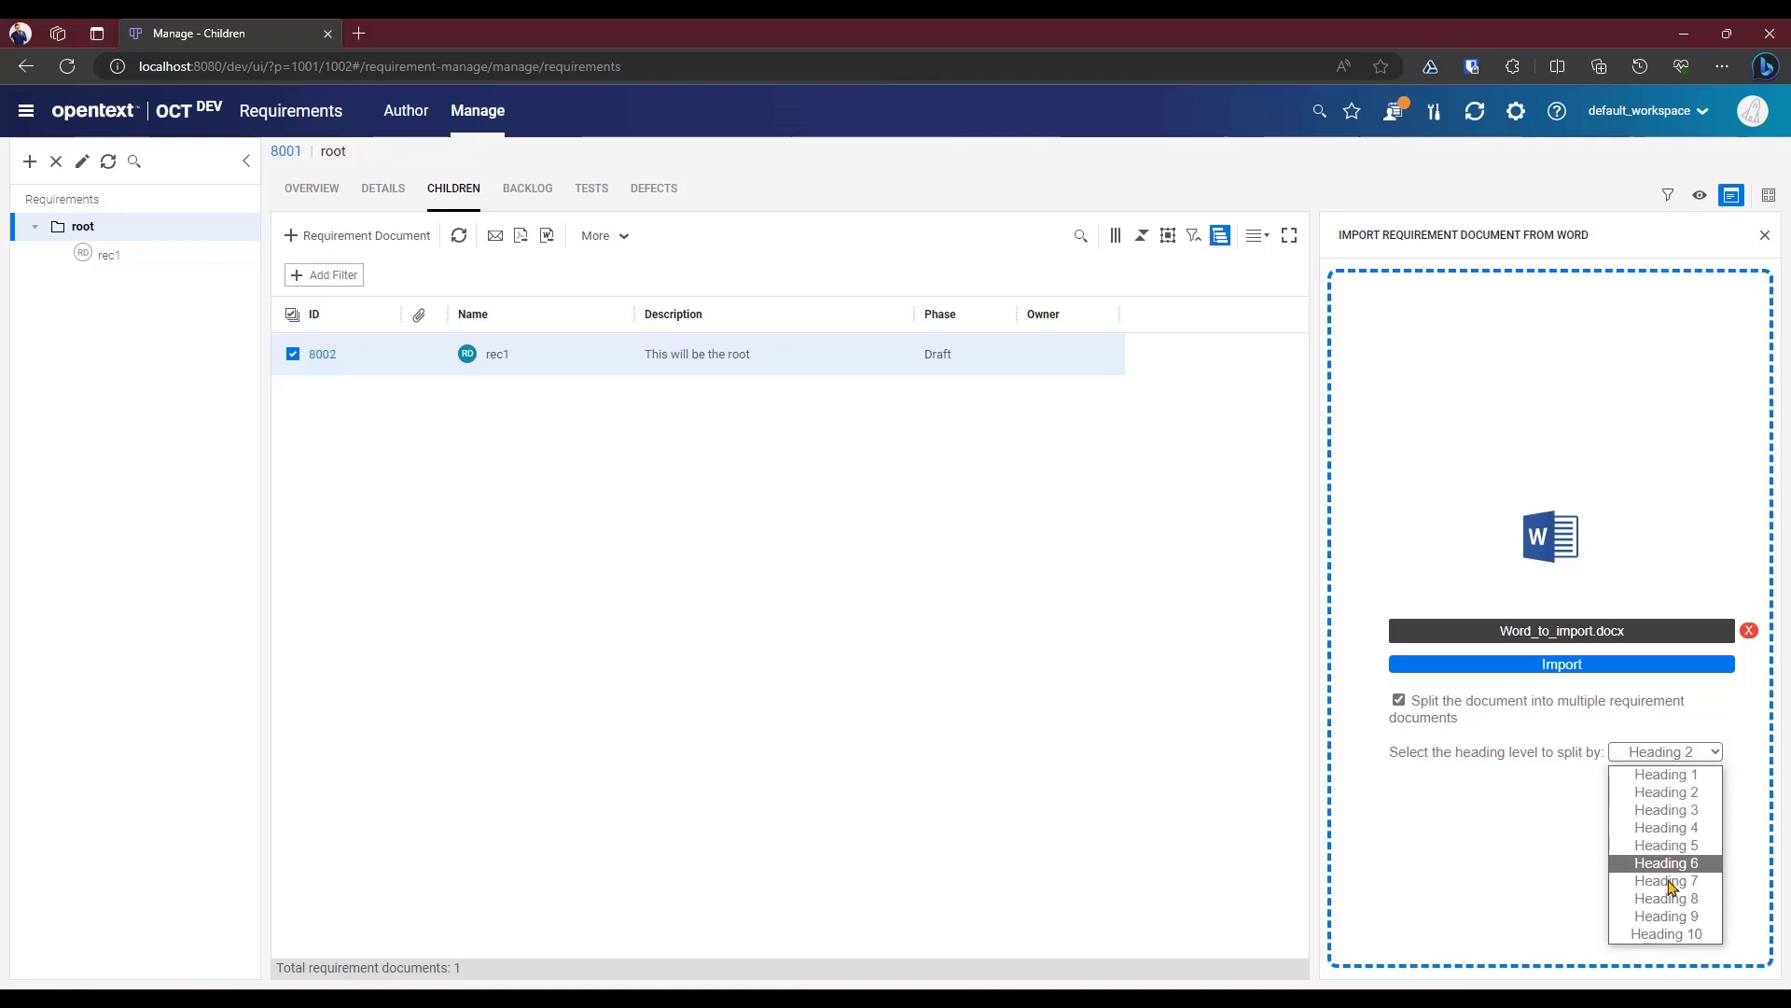
click(1669, 933)
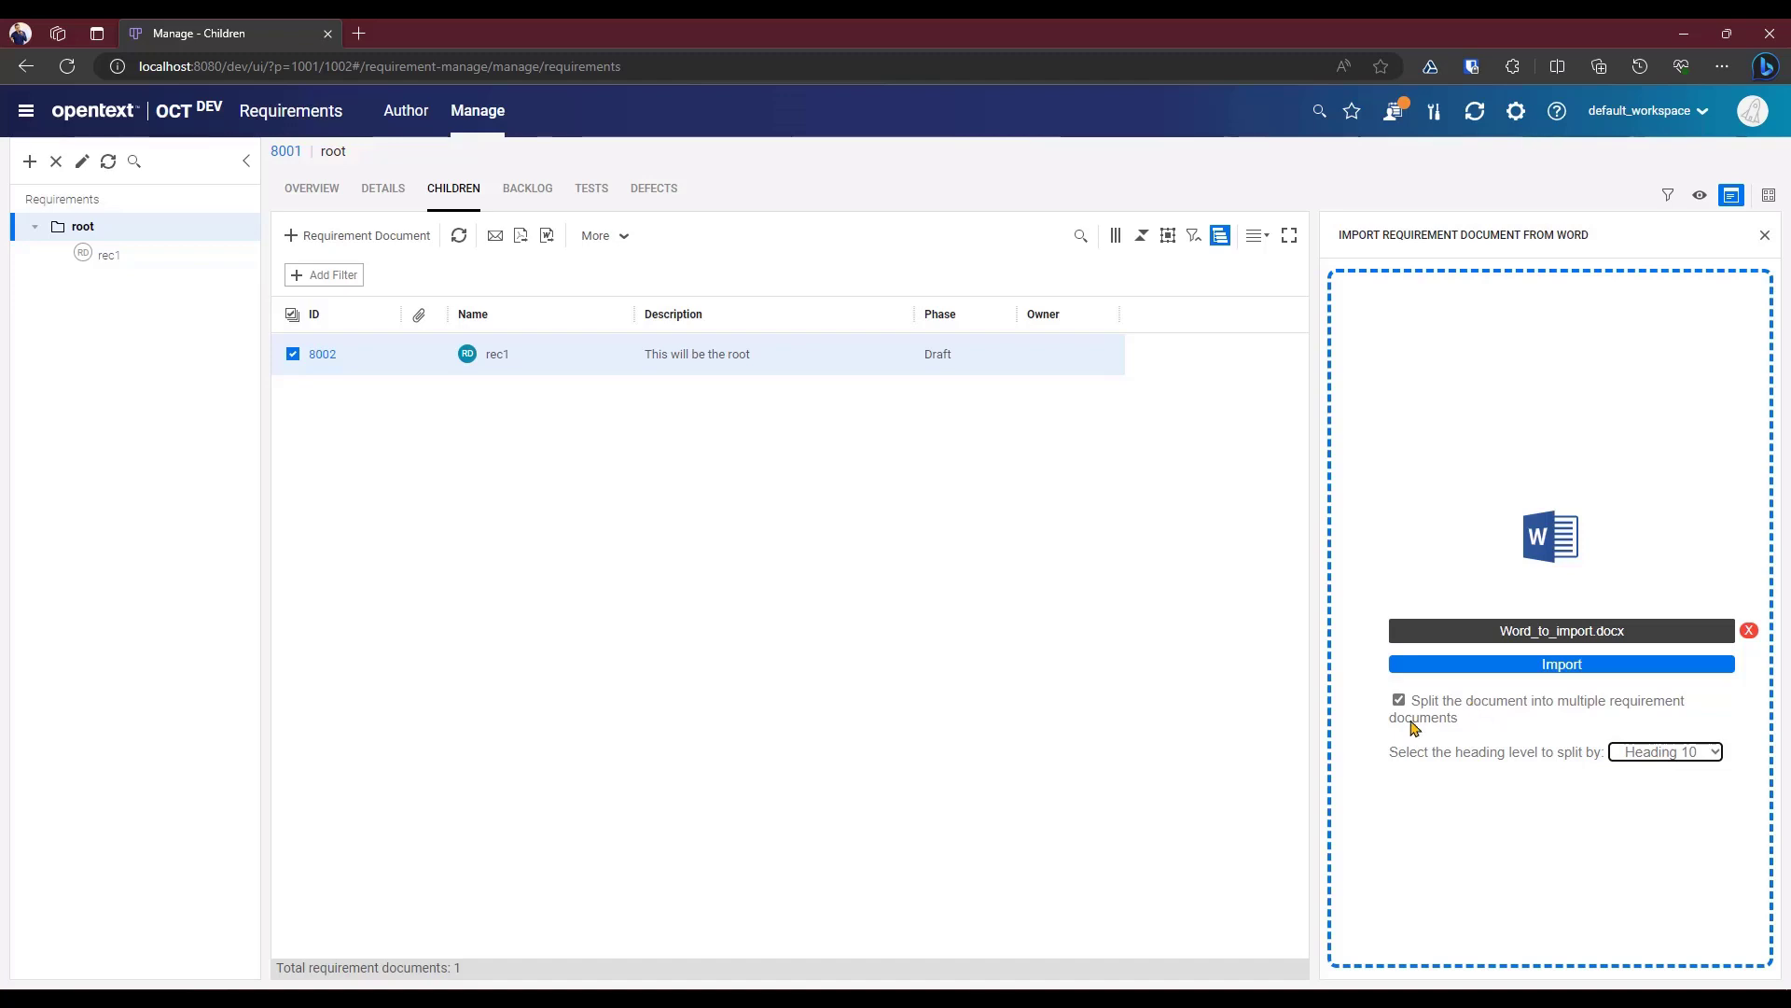
- Open Word_to_import.docx in Word and inspect the heading styles of the title, Child 1 and Child 2
click(287, 998)
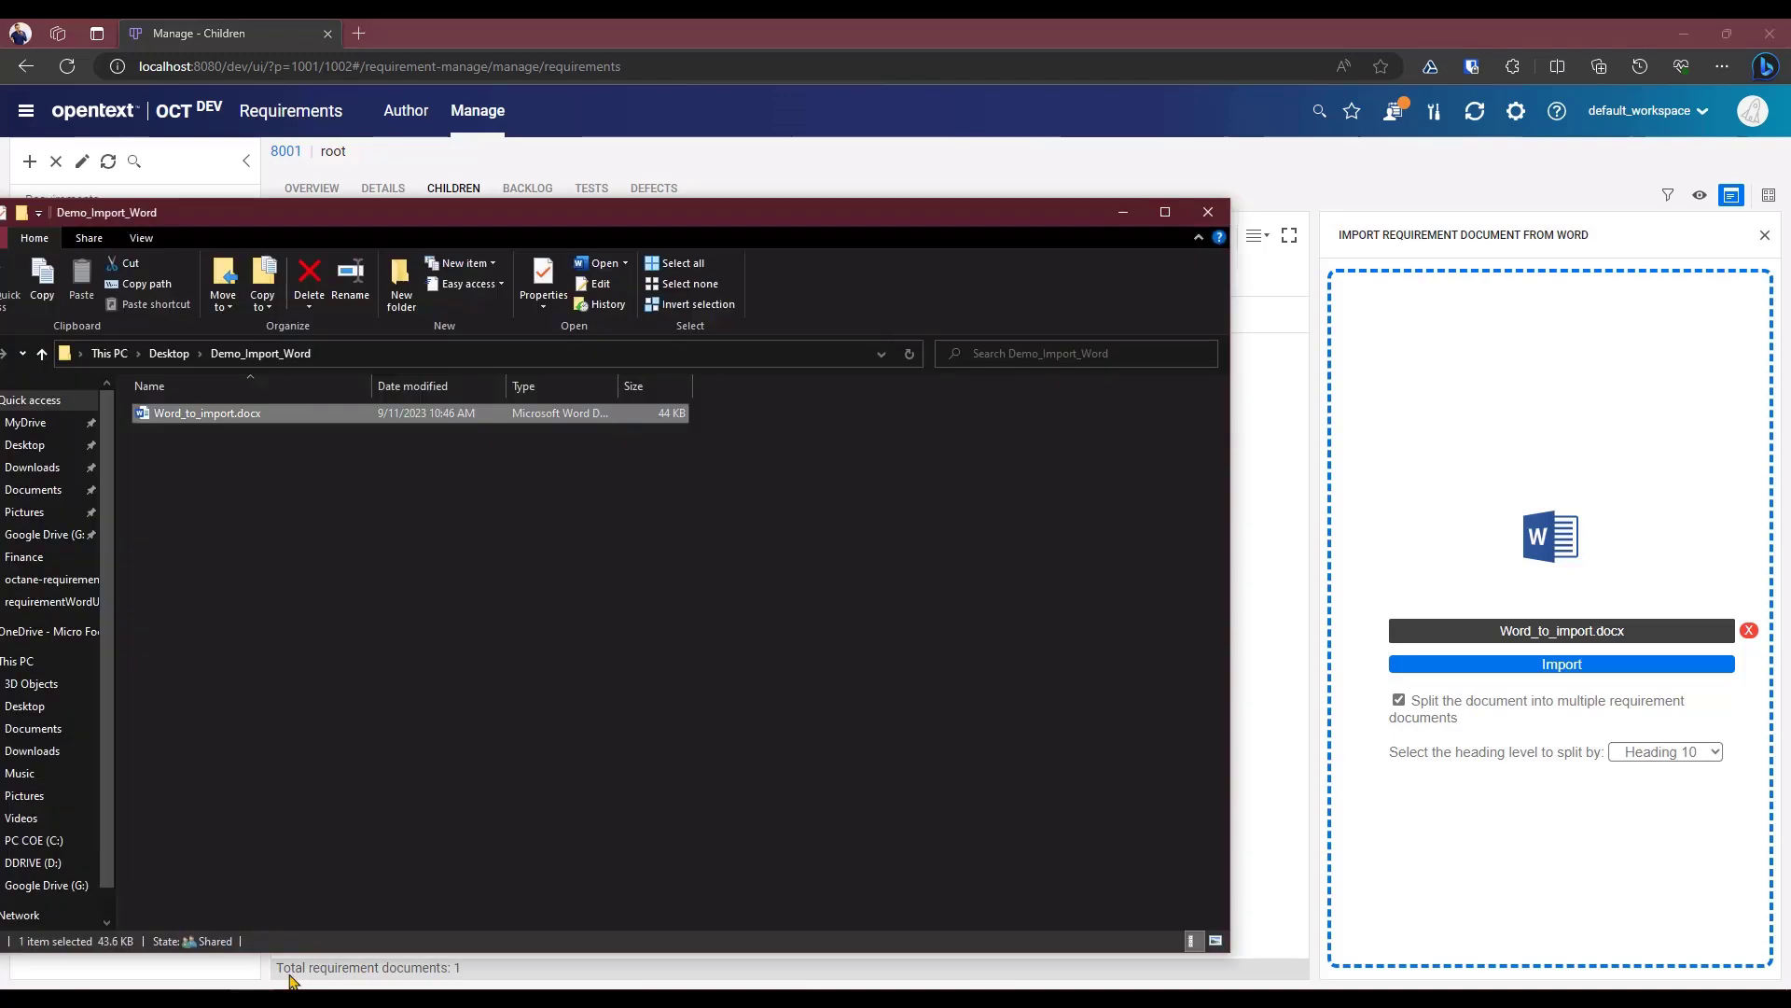
double_click(315, 420)
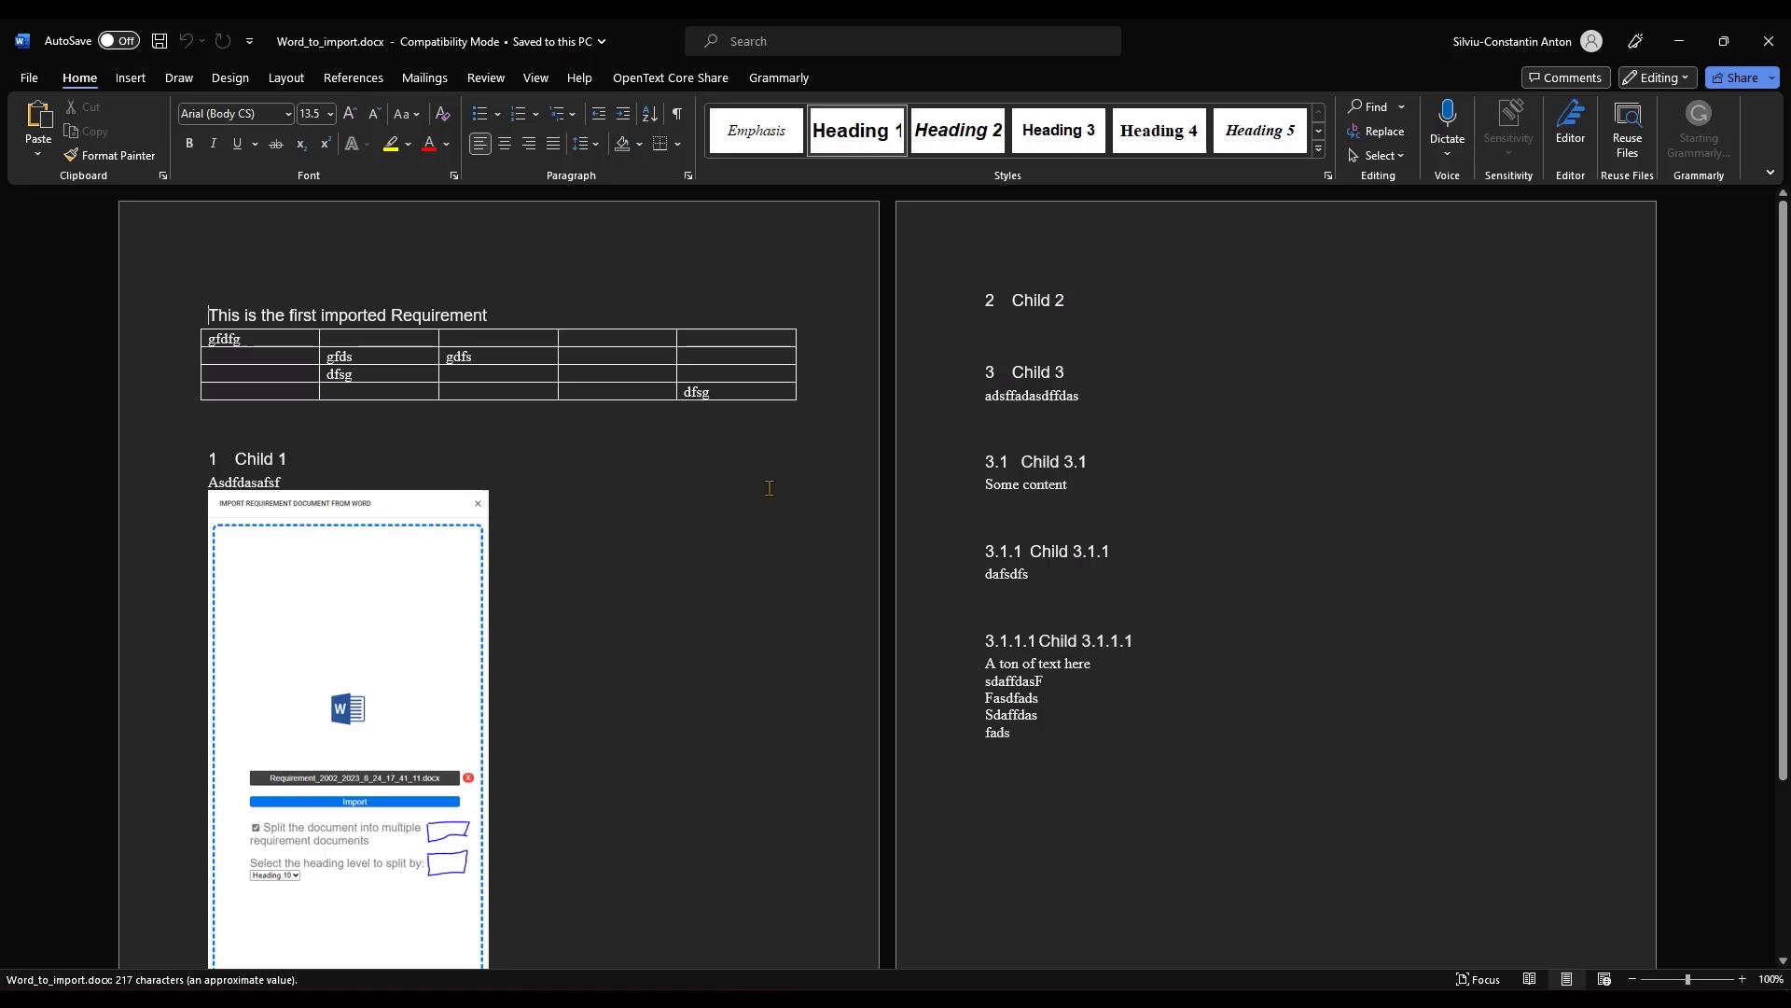
click(275, 317)
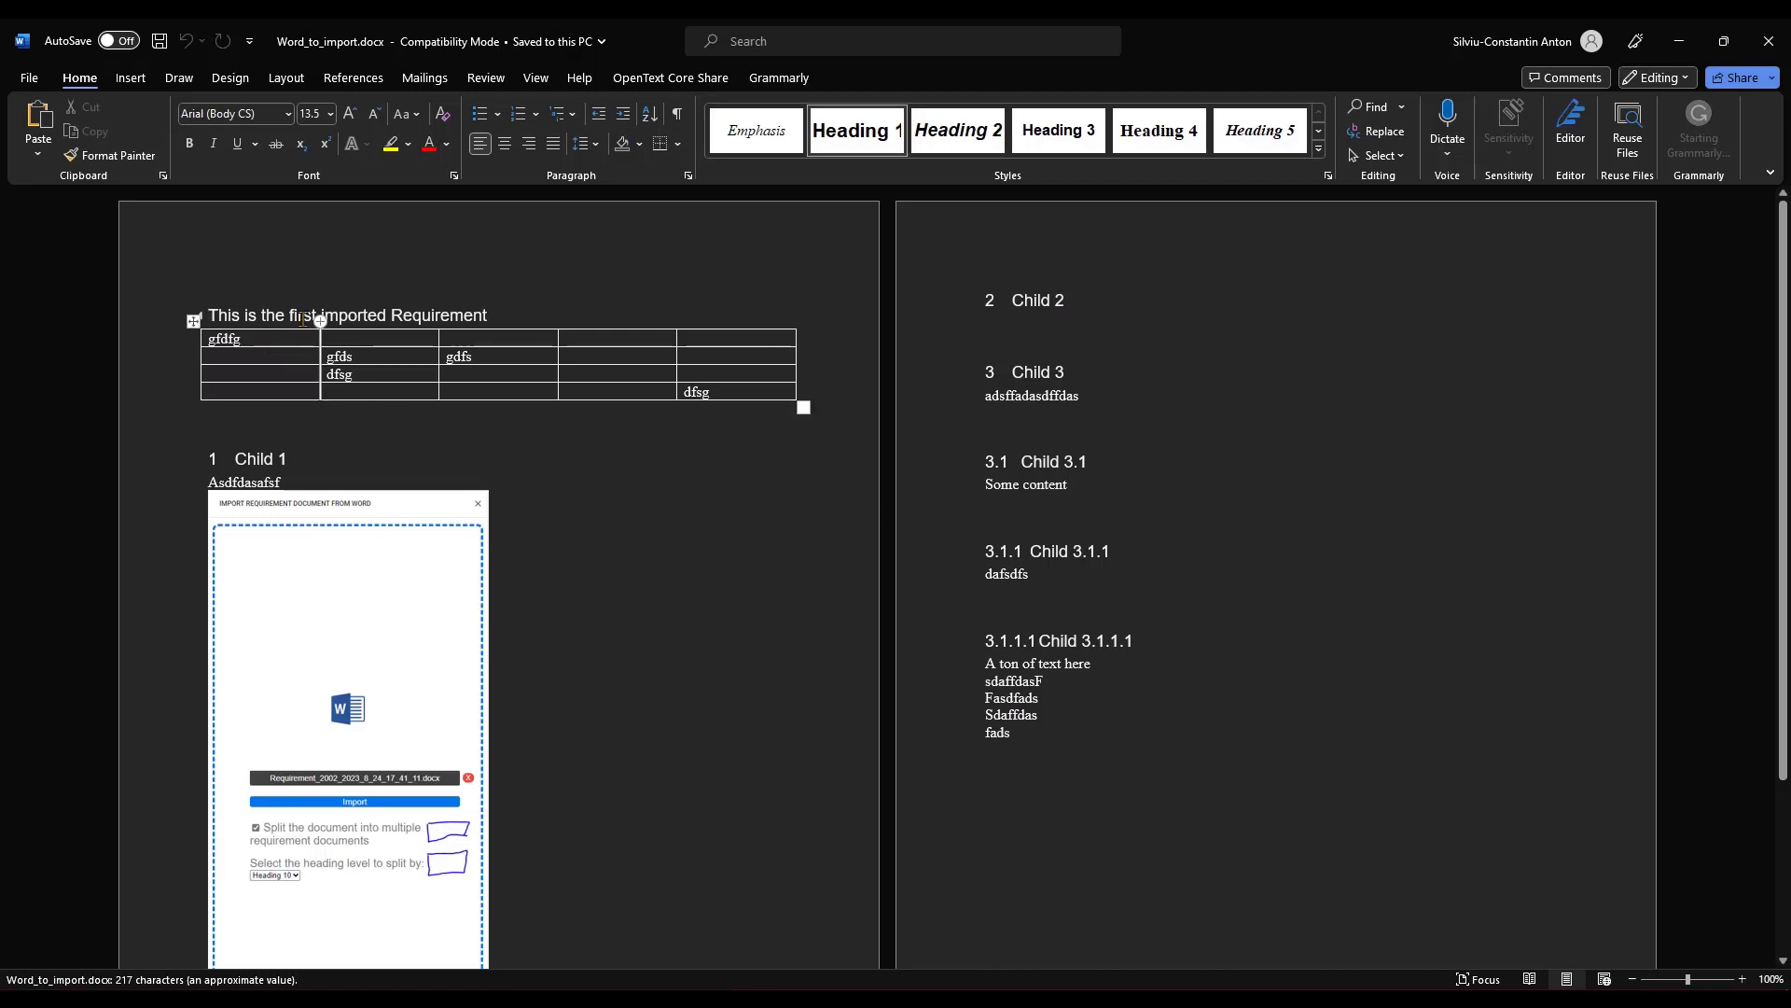
click(271, 458)
scroll(429, 543, down, 1)
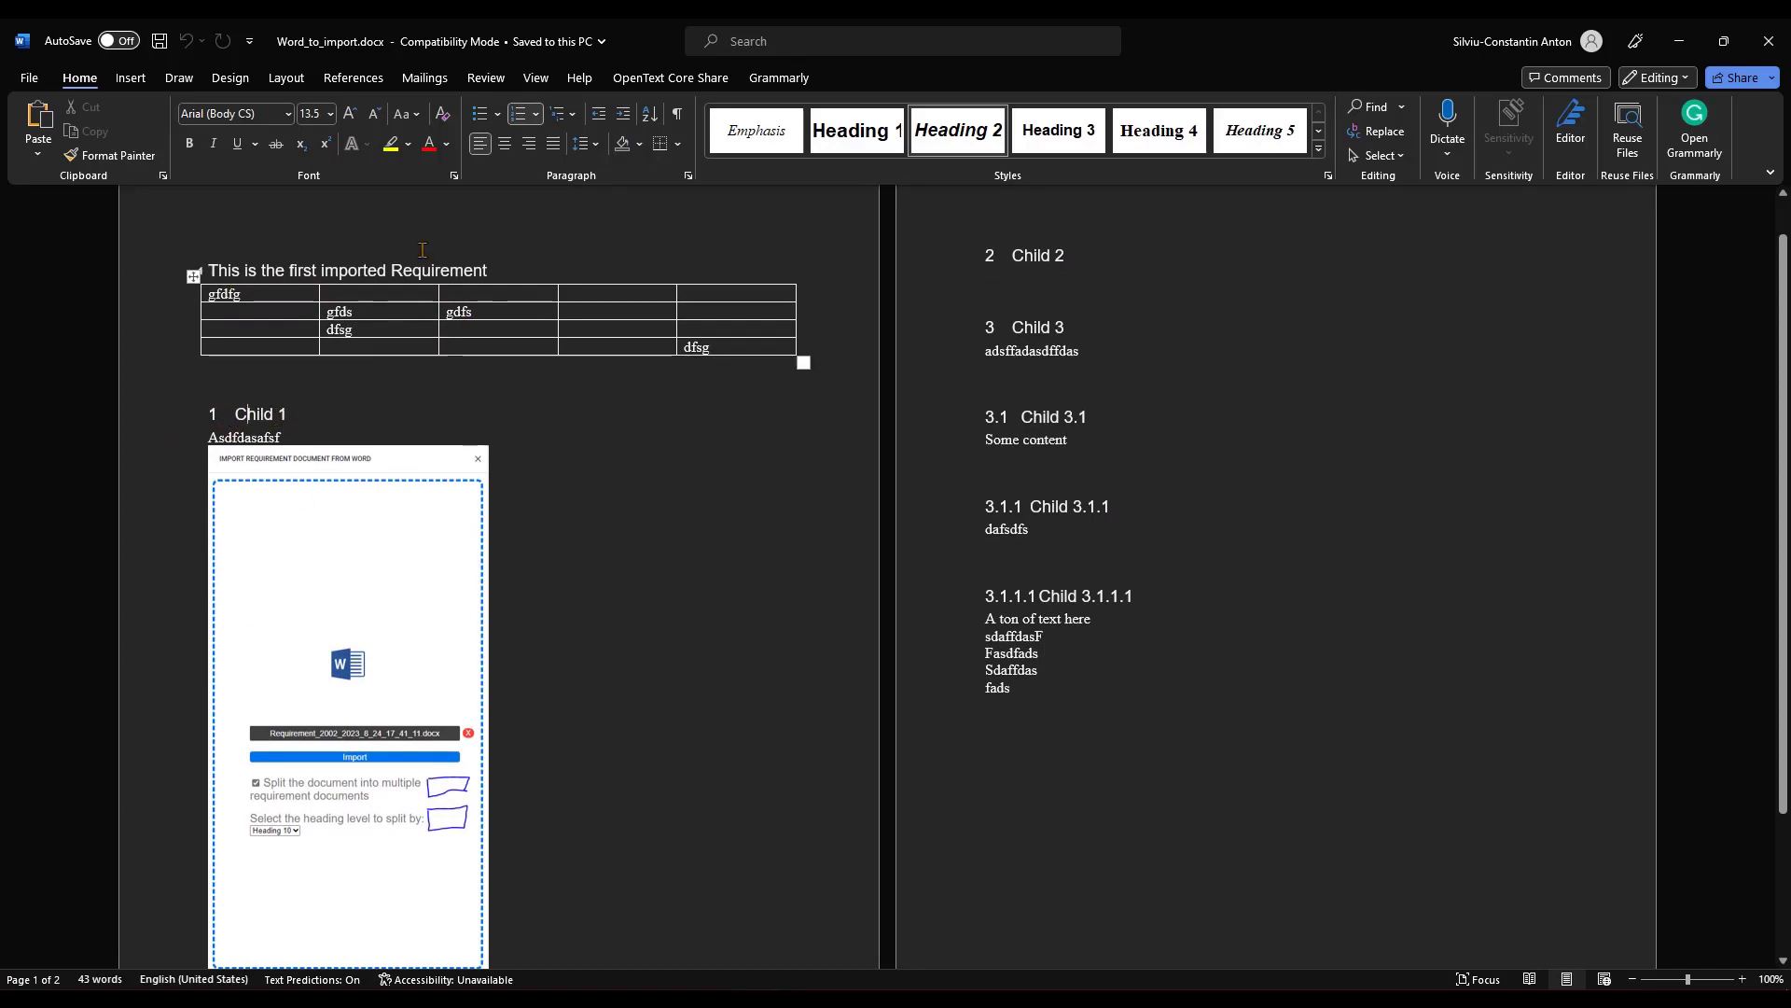
scroll(560, 391, up, 1)
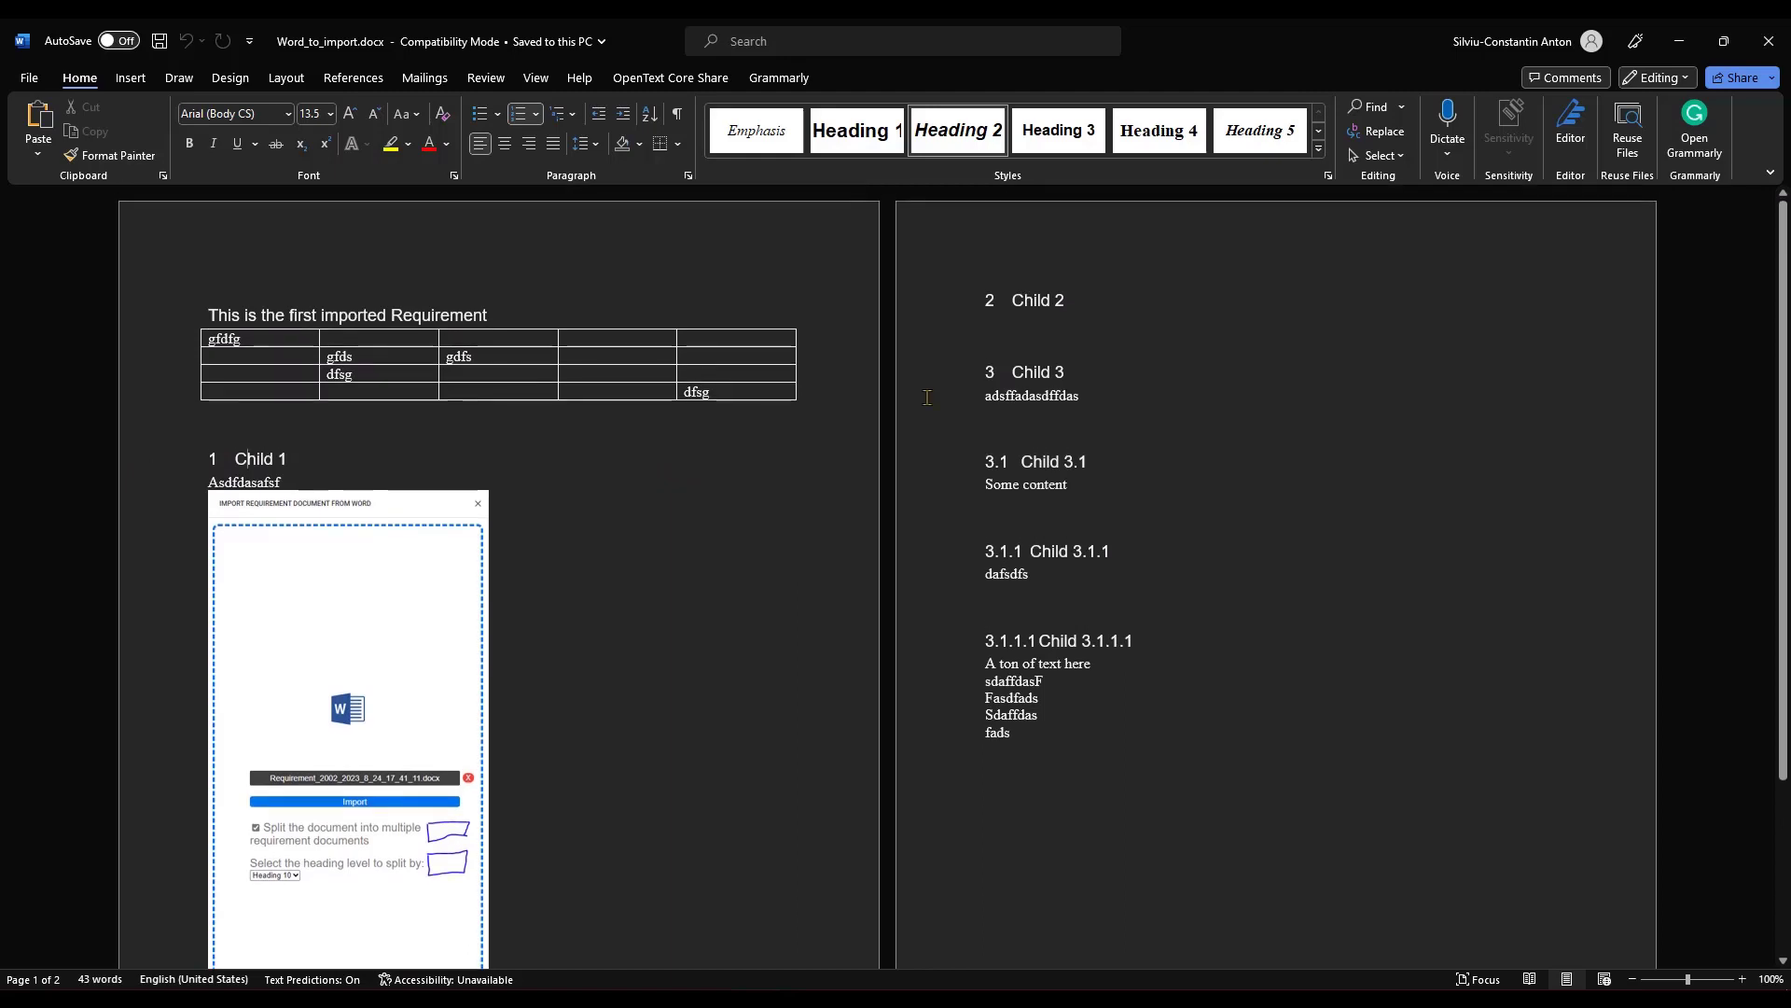
click(1048, 303)
click(357, 315)
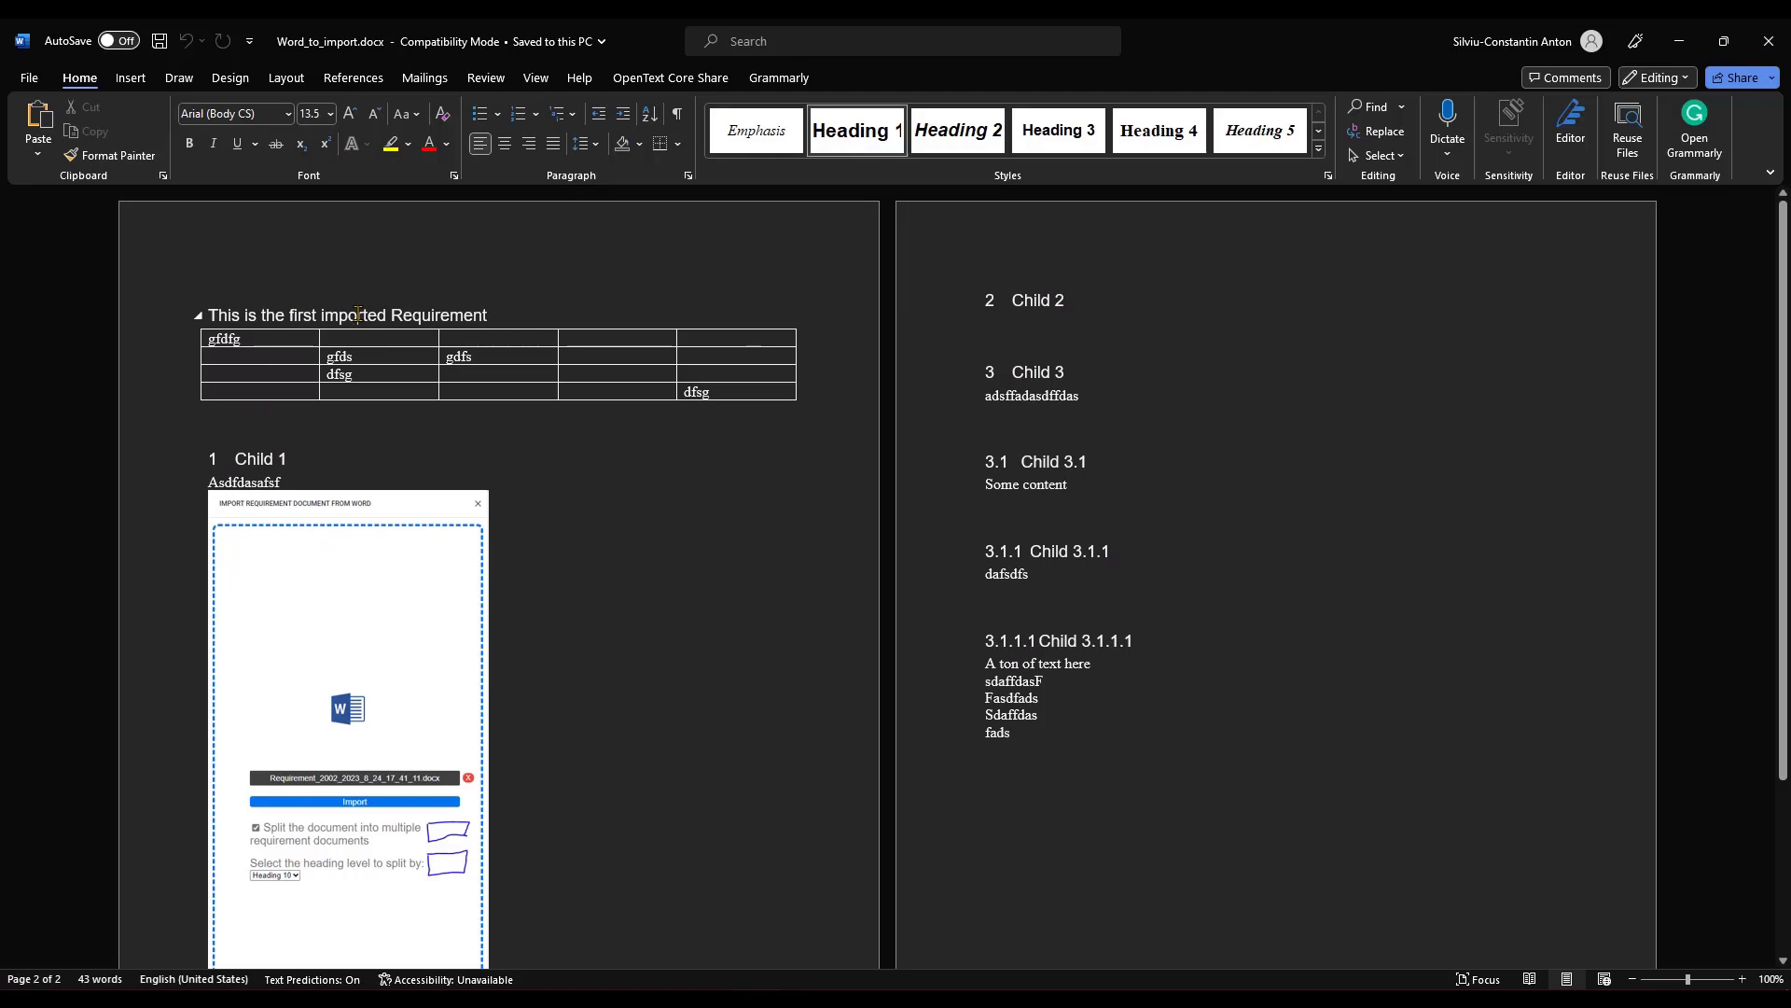
- Check the heading styles of Child 3 and Child 3.1, close the Word document and return to the import page
click(1043, 376)
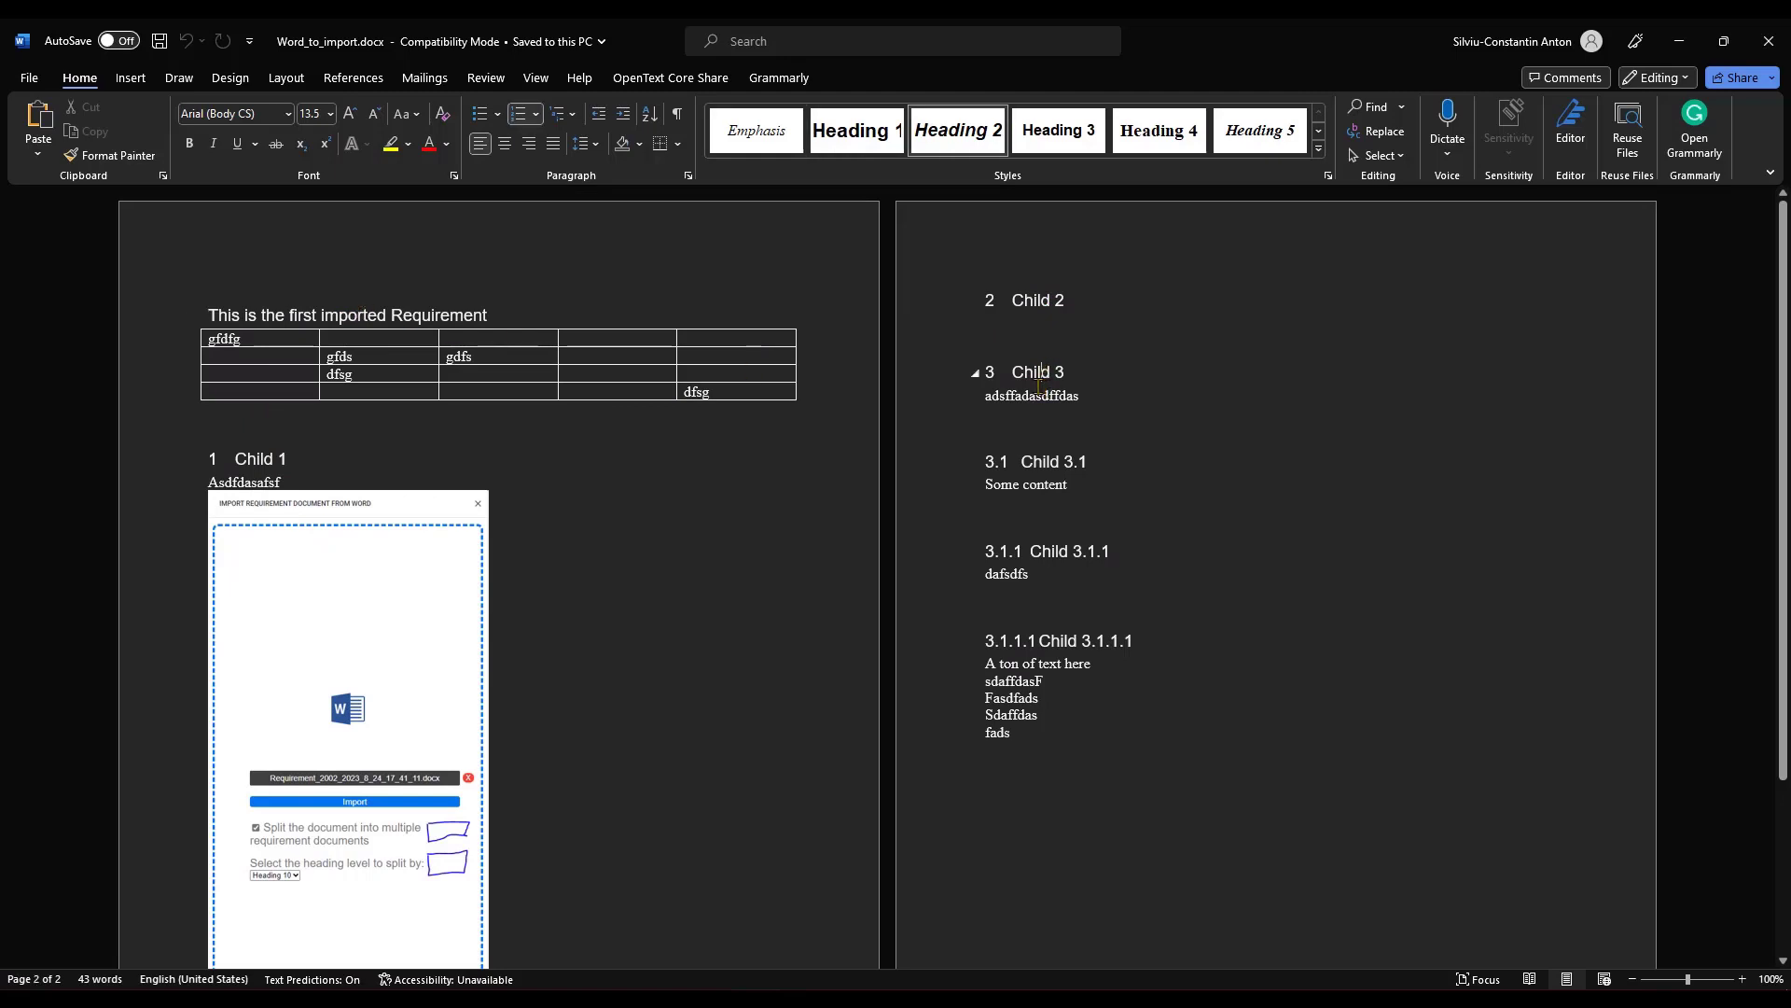
click(1040, 464)
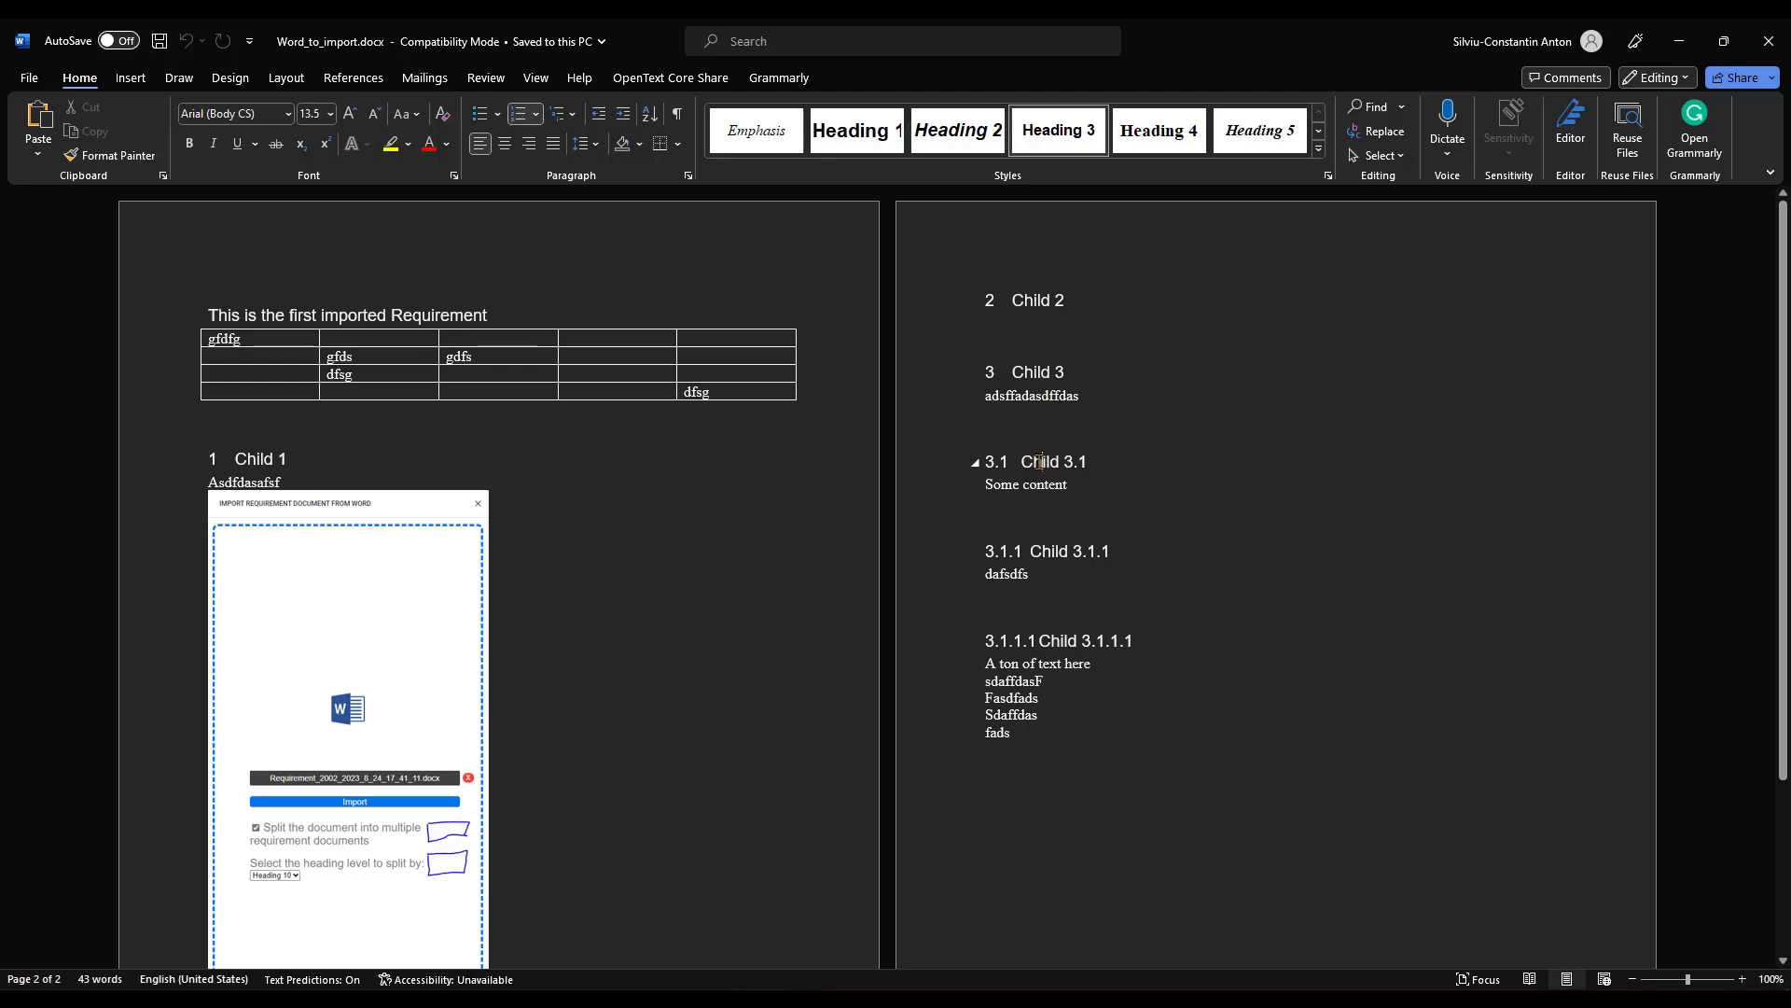
drag(1095, 456, 1021, 460)
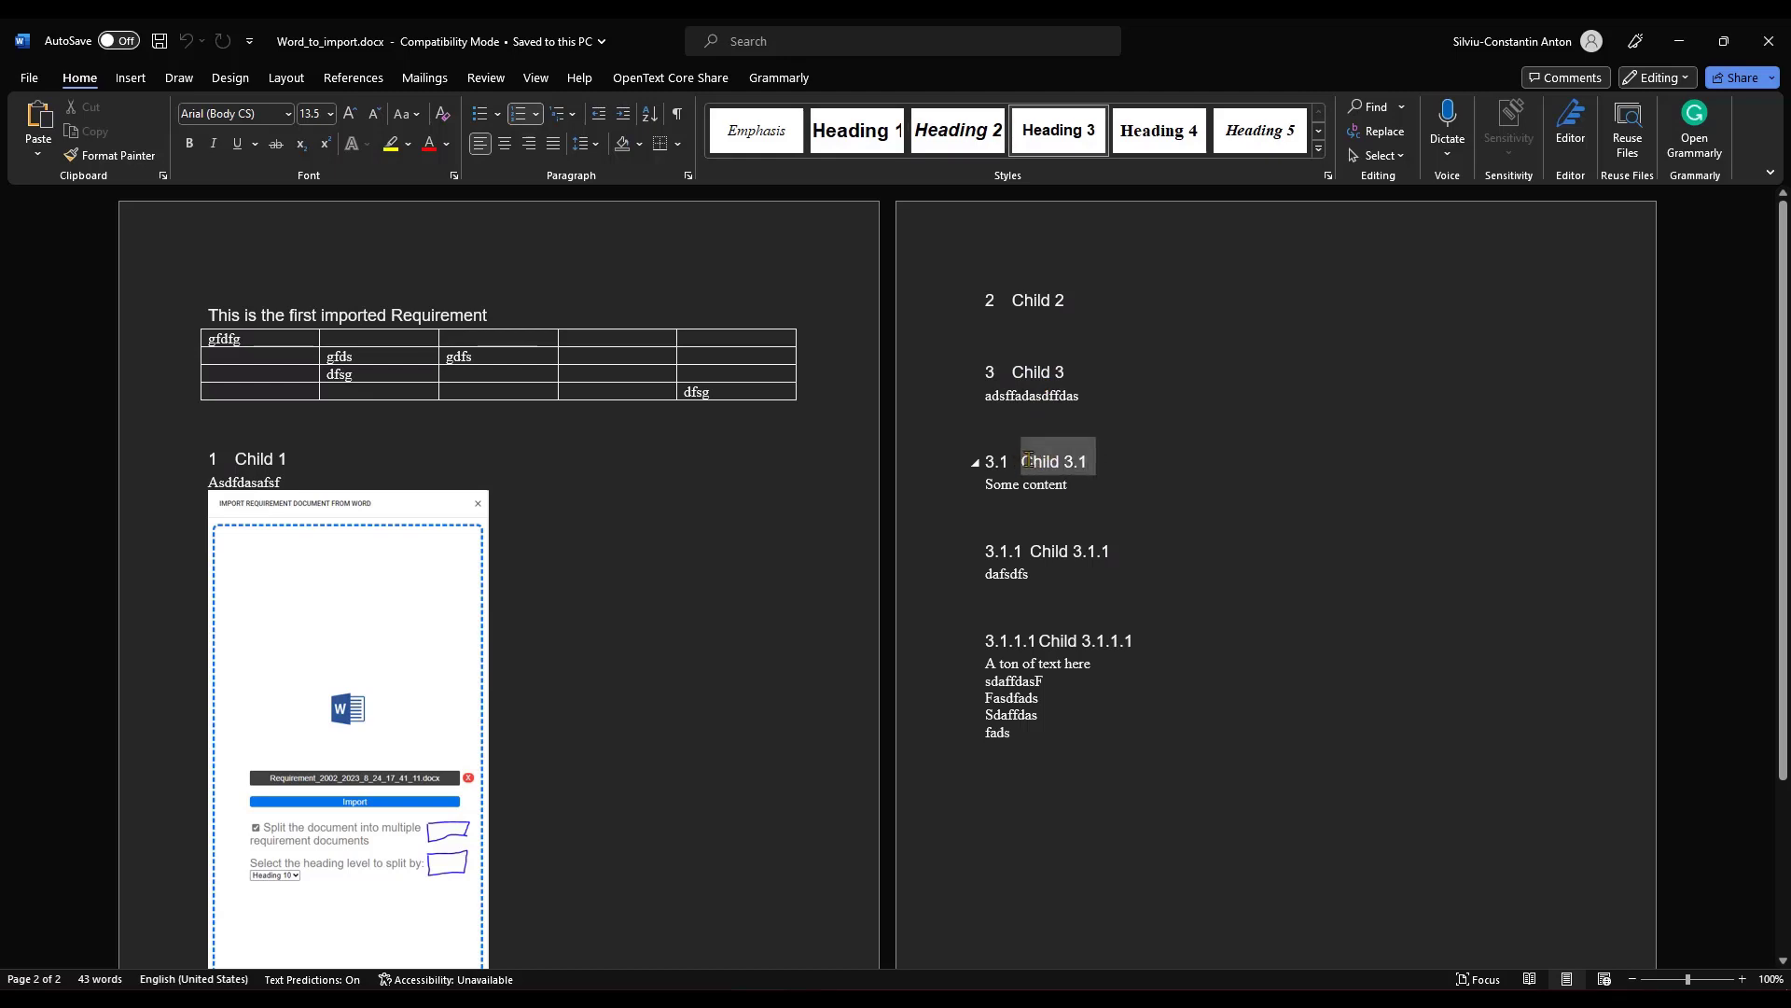
click(1124, 486)
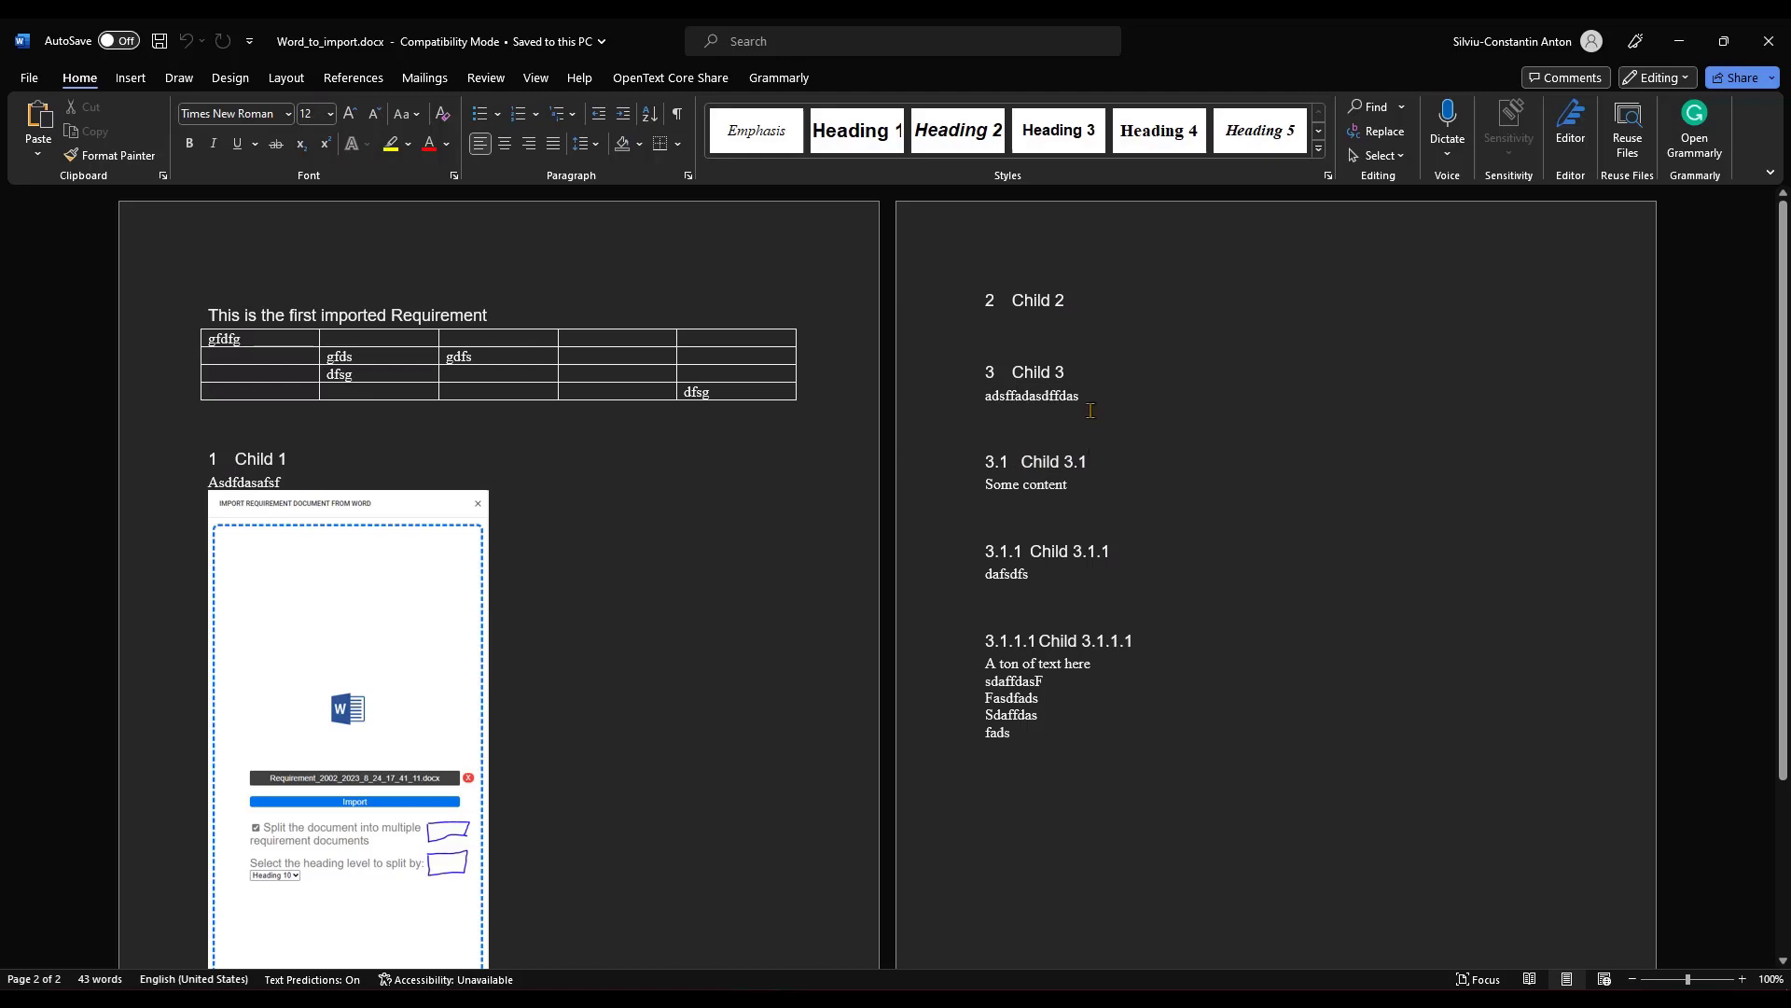
drag(1082, 372, 1012, 372)
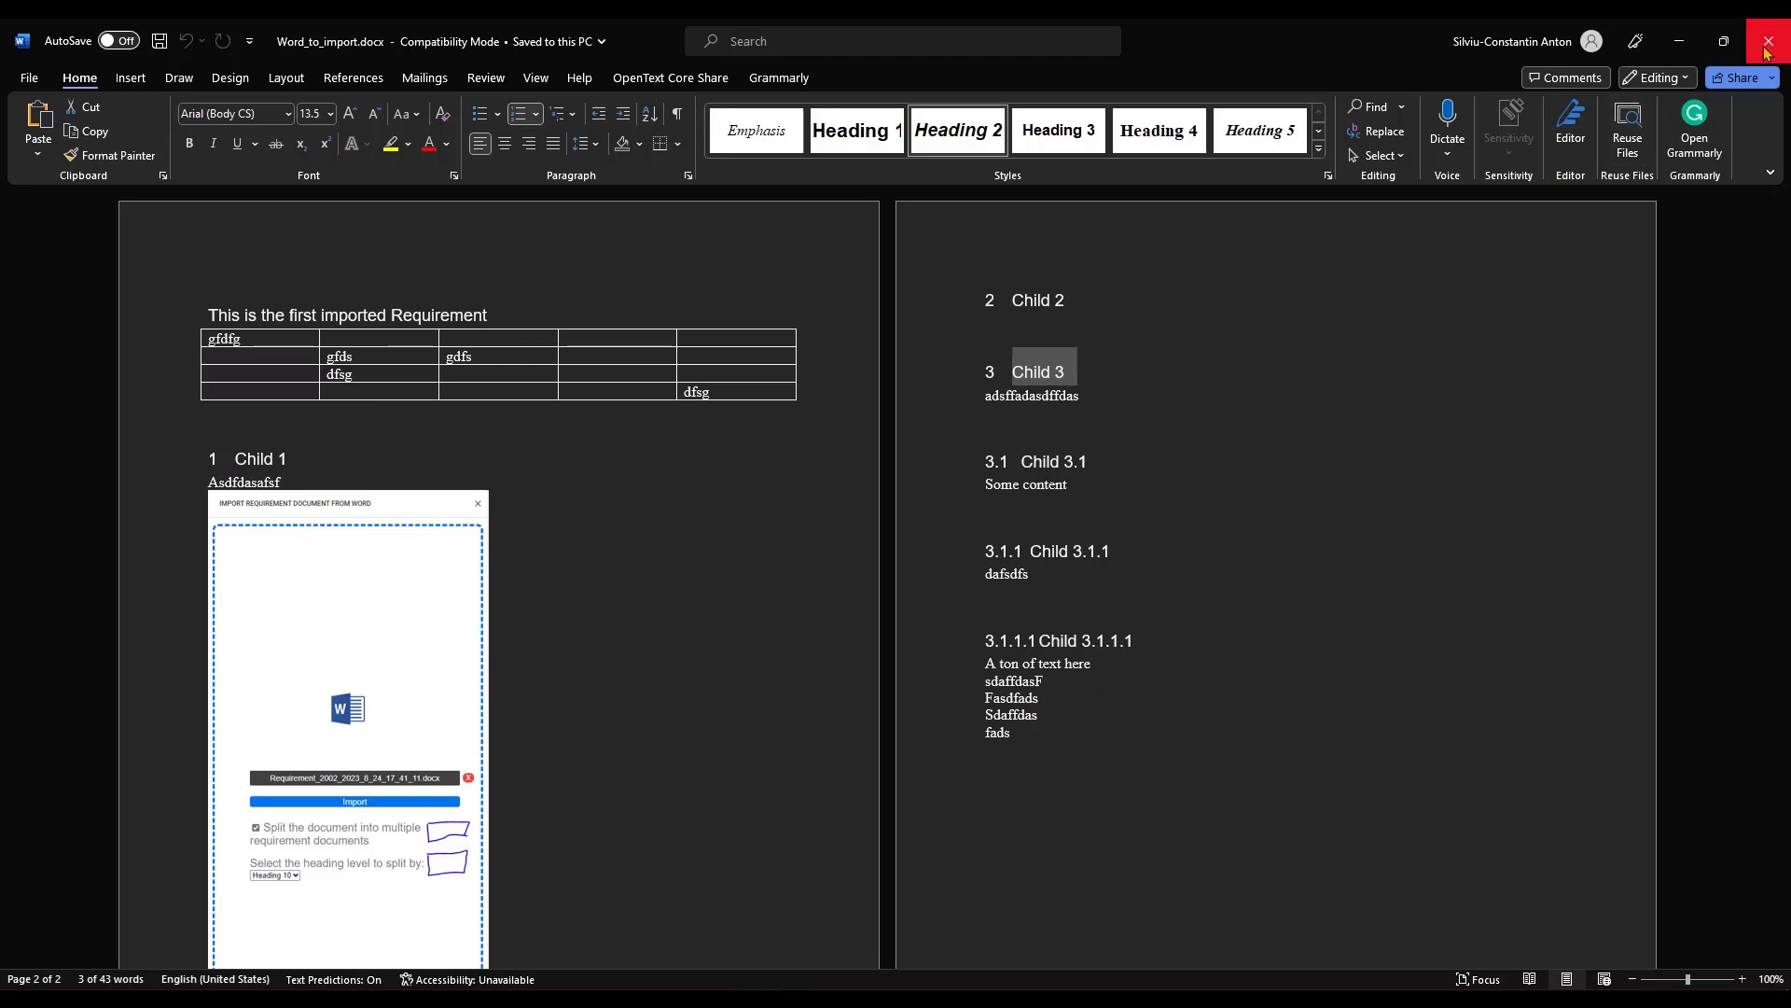
click(1766, 51)
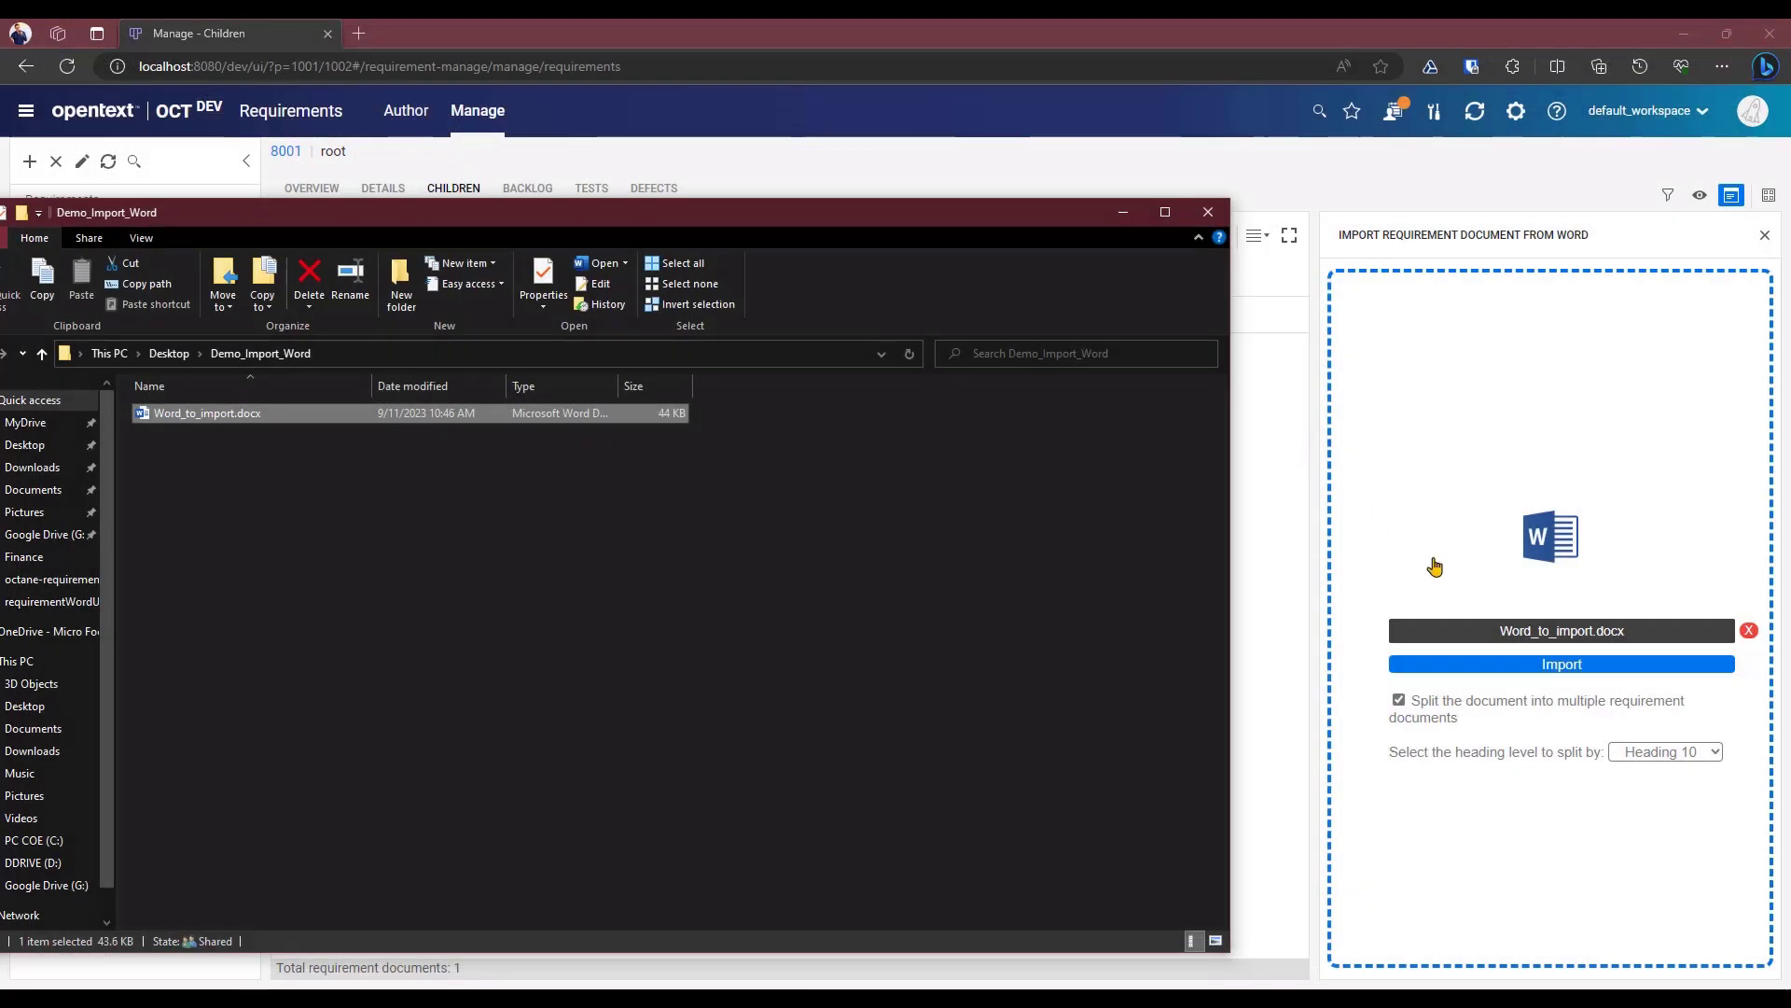
click(1464, 502)
click(845, 490)
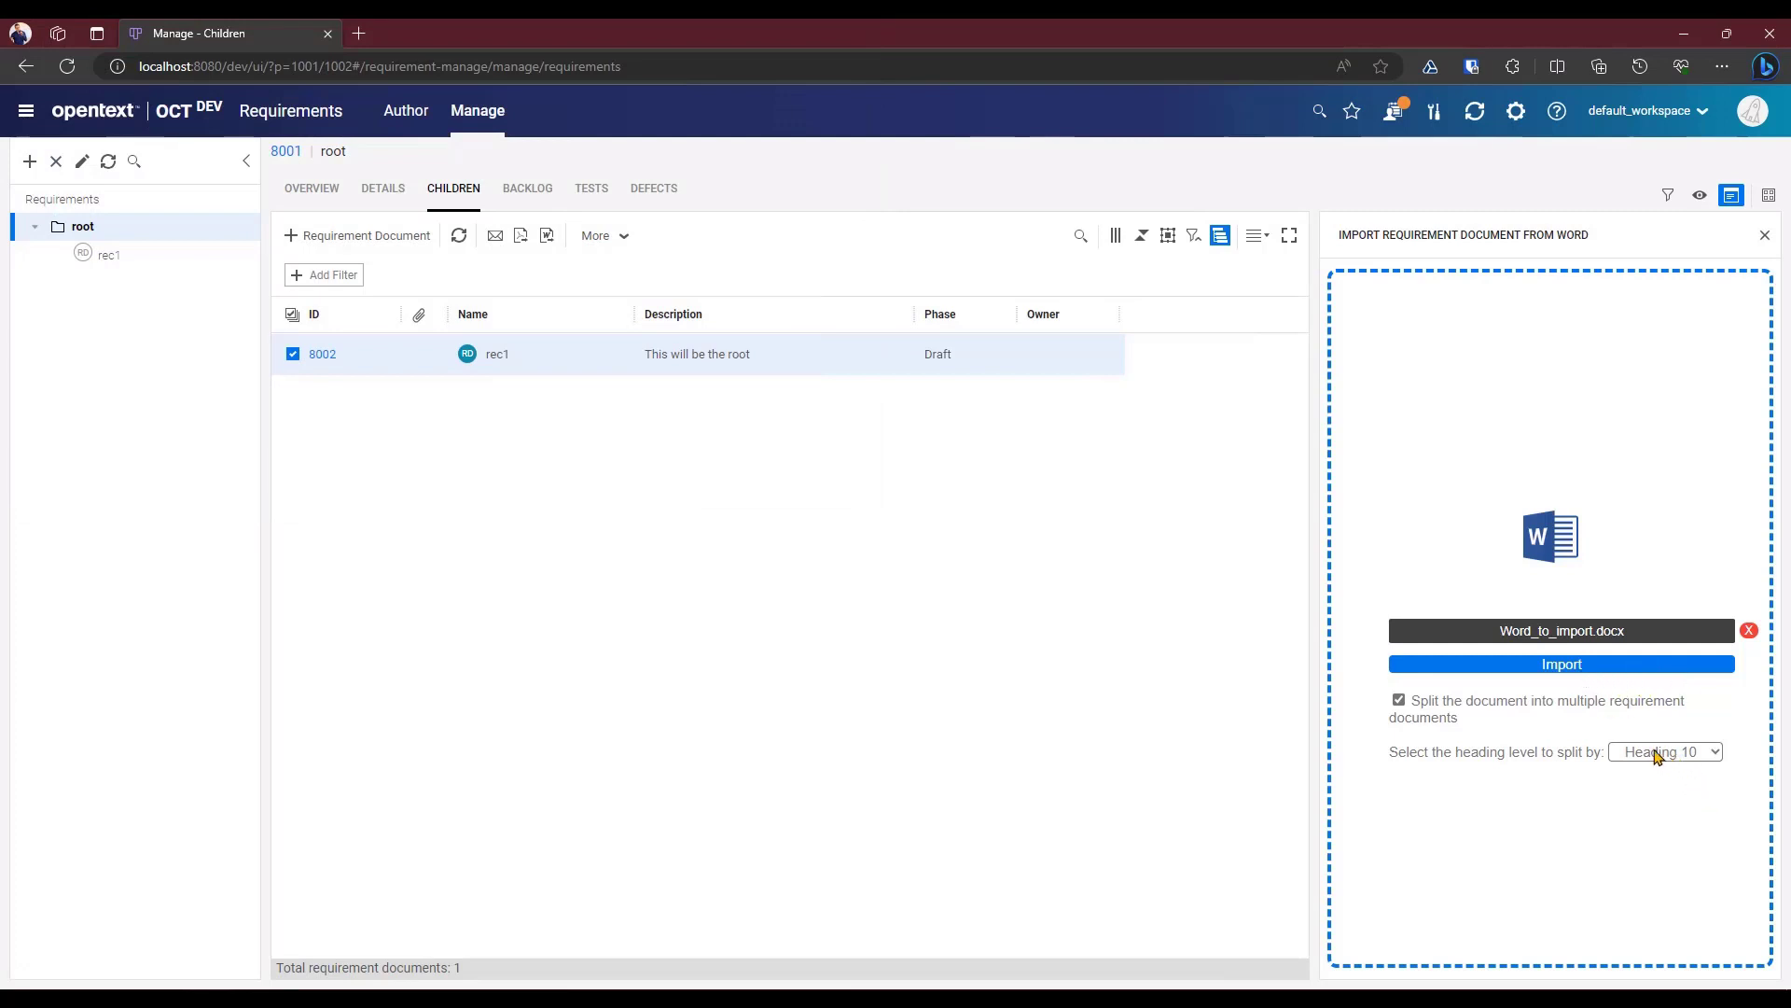
- Import the split document under rec1, refresh the requirements and expand the imported hierarchy down to Child 3.1.1.1
click(1542, 664)
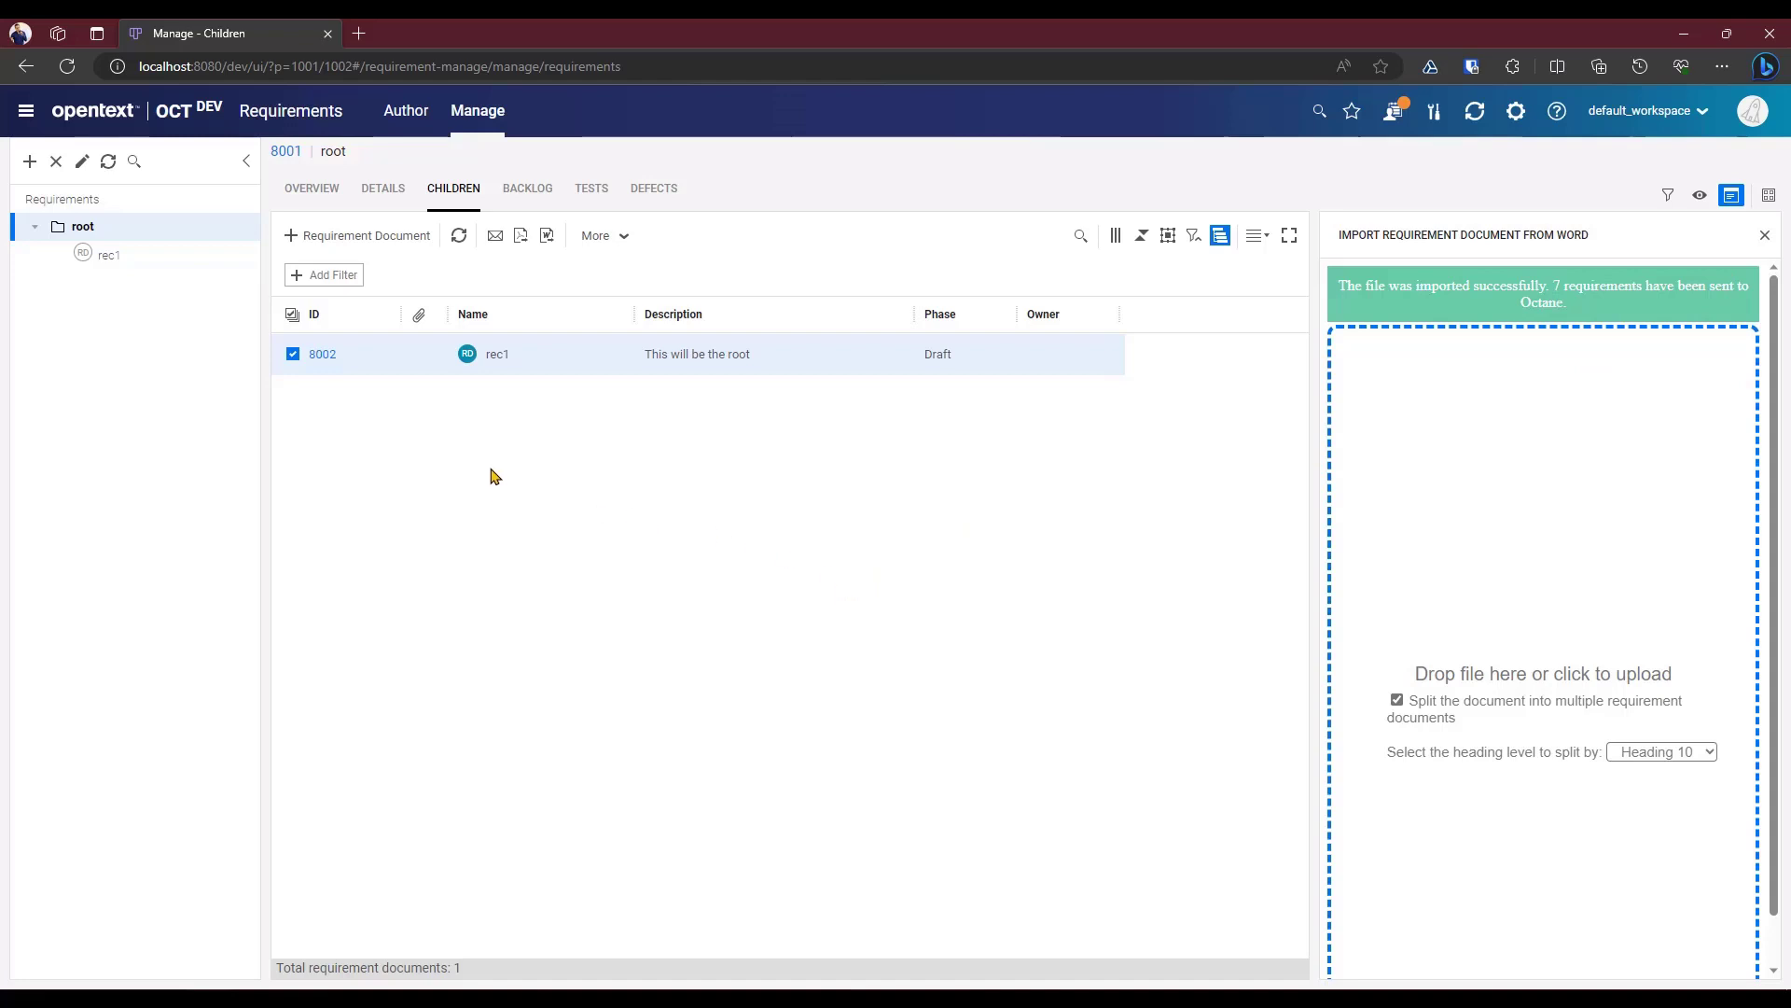
click(109, 163)
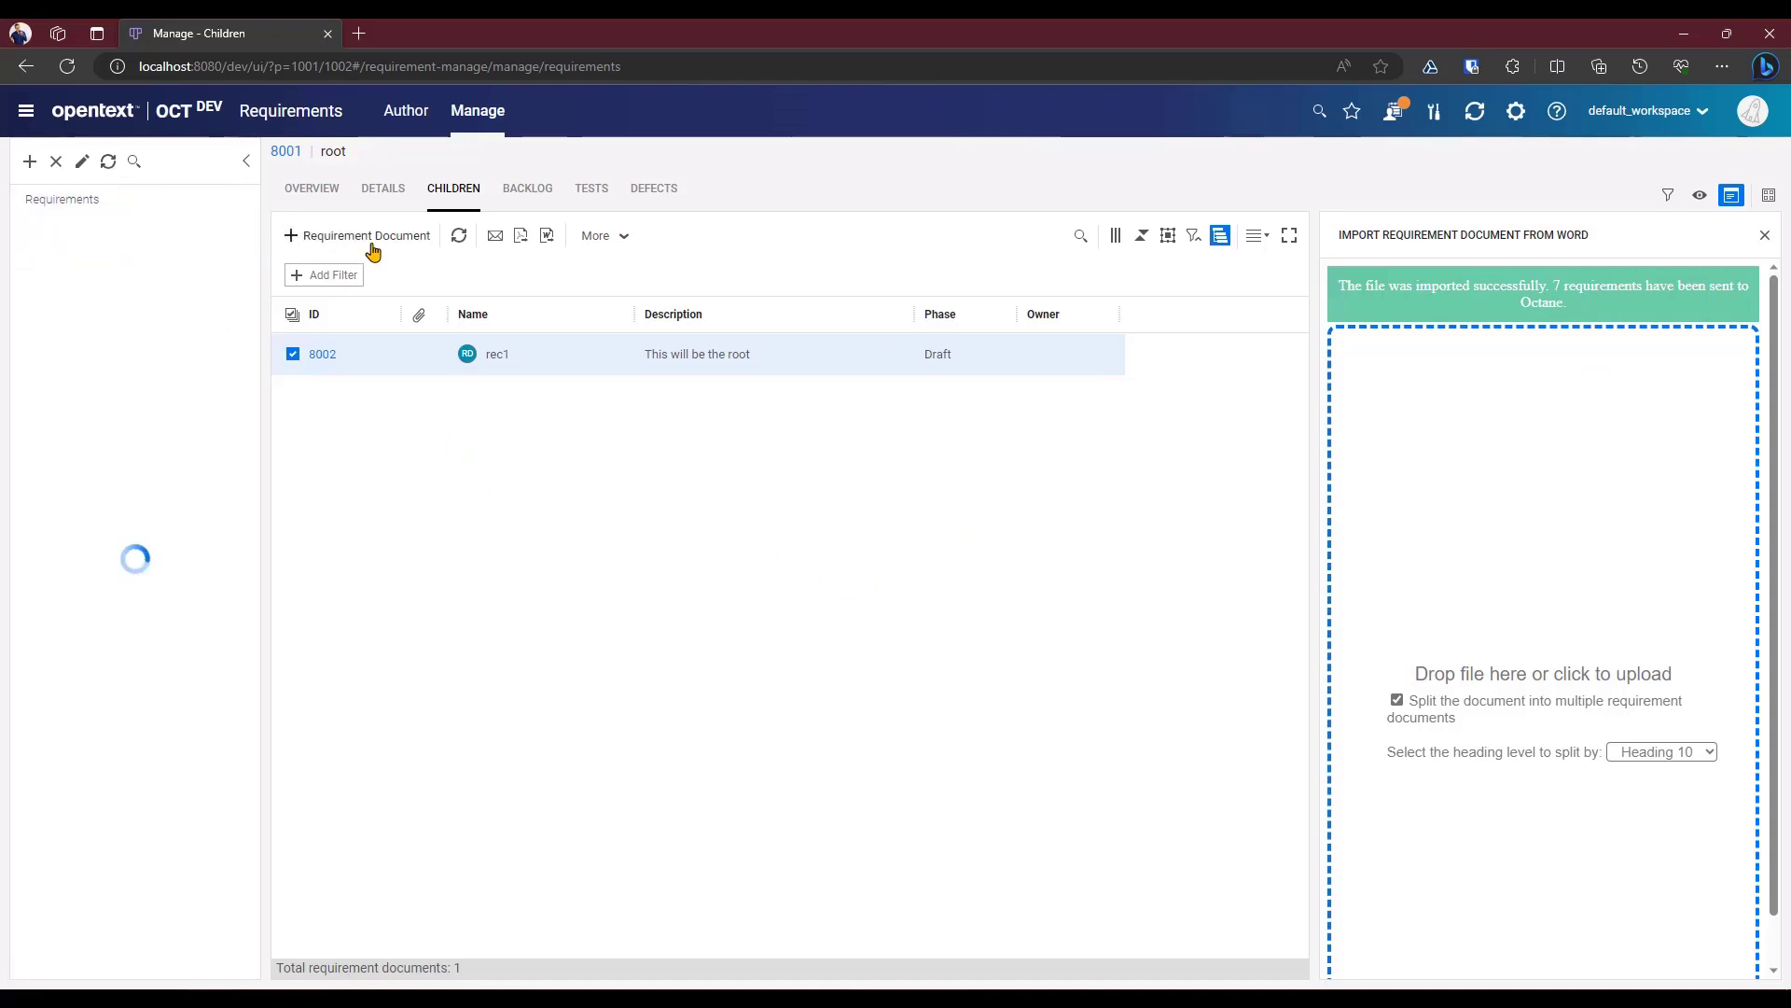
click(459, 237)
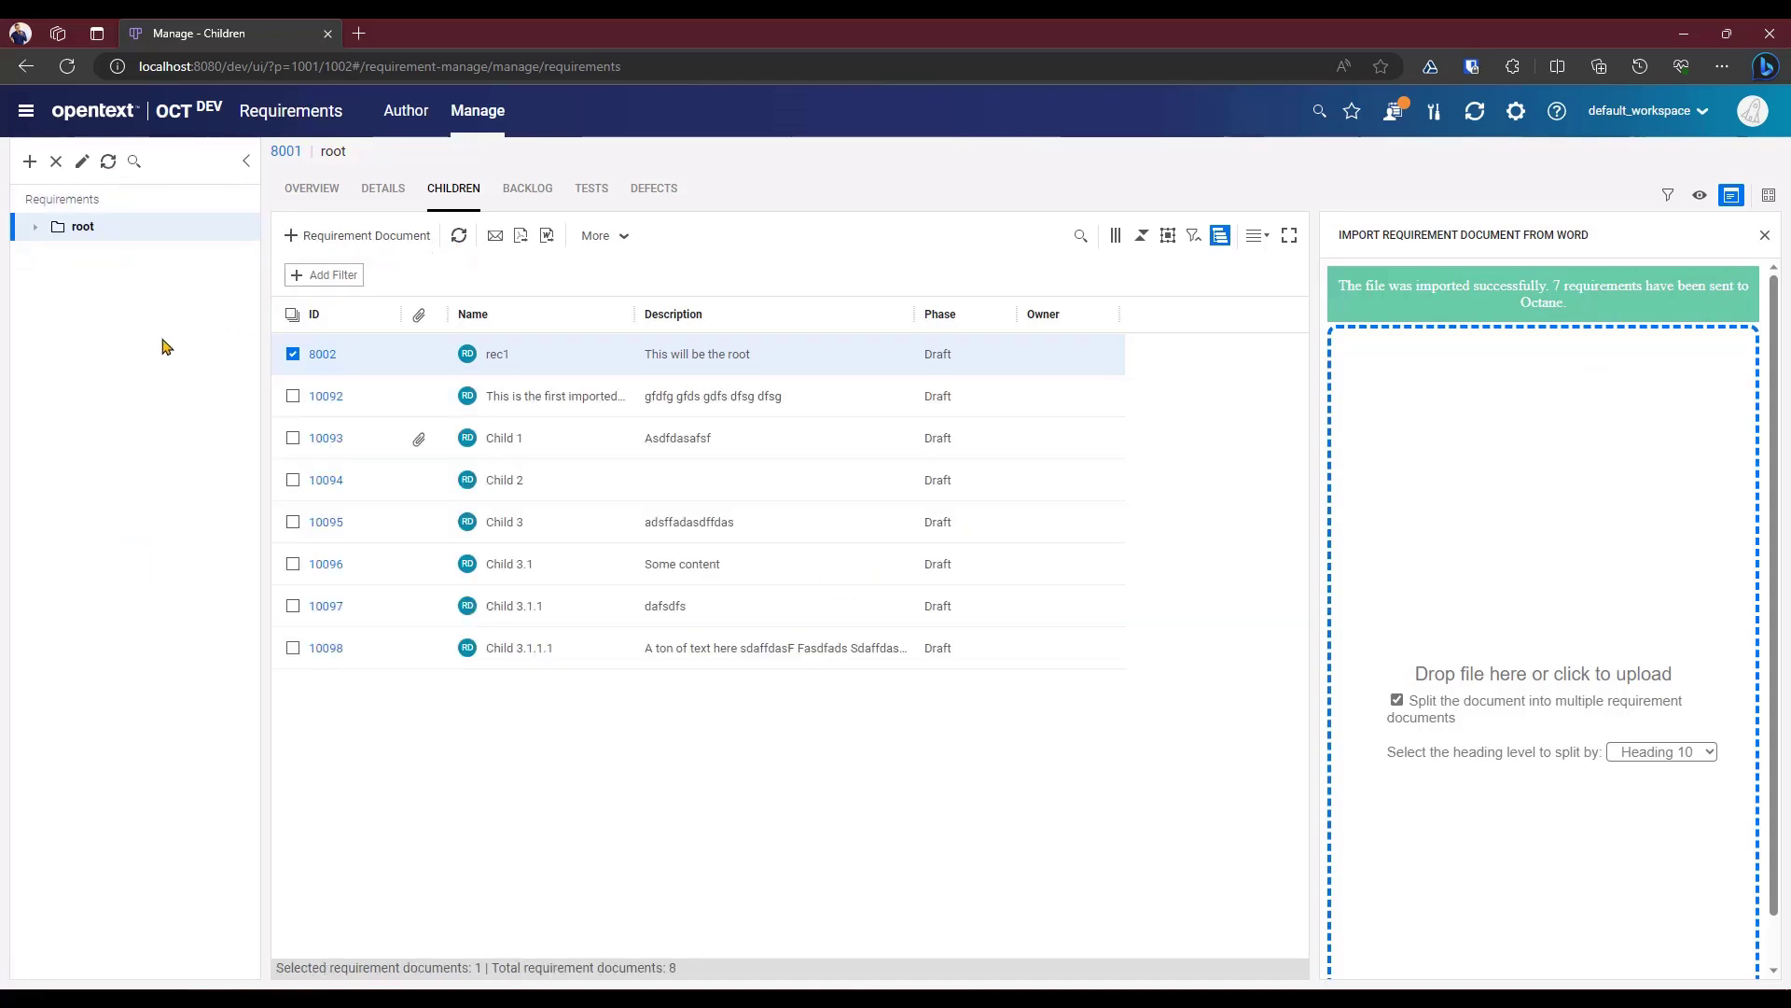
click(35, 228)
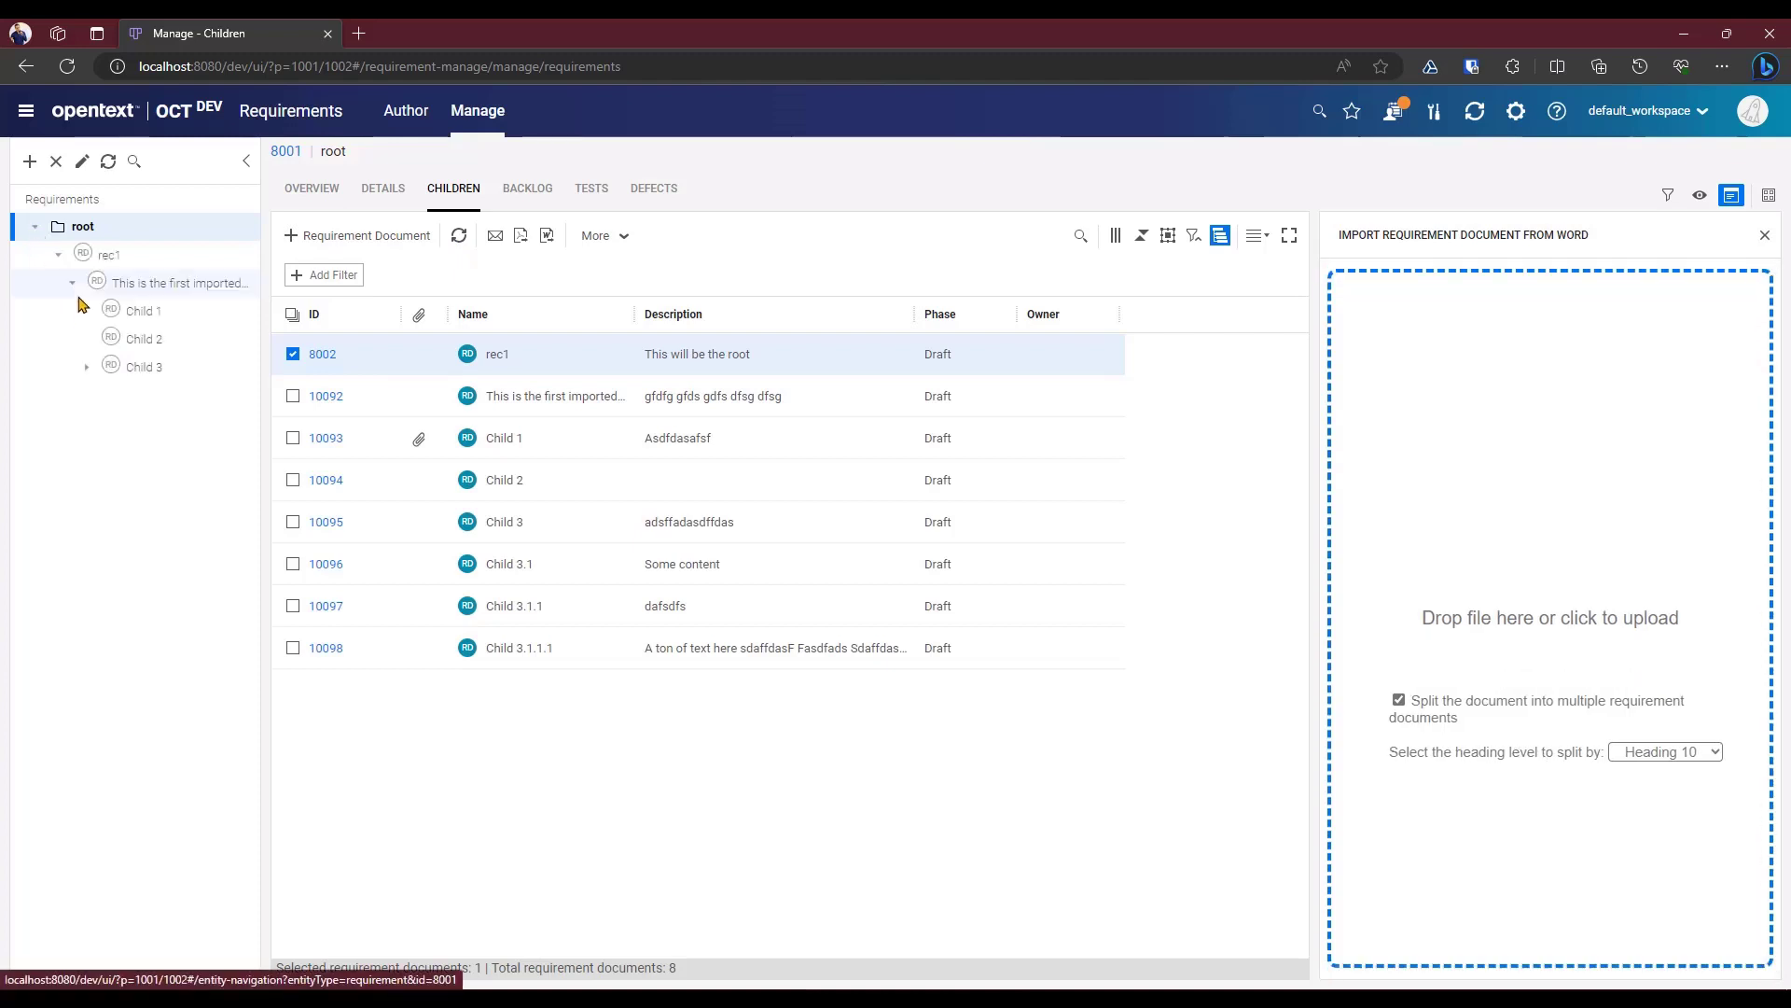
click(87, 368)
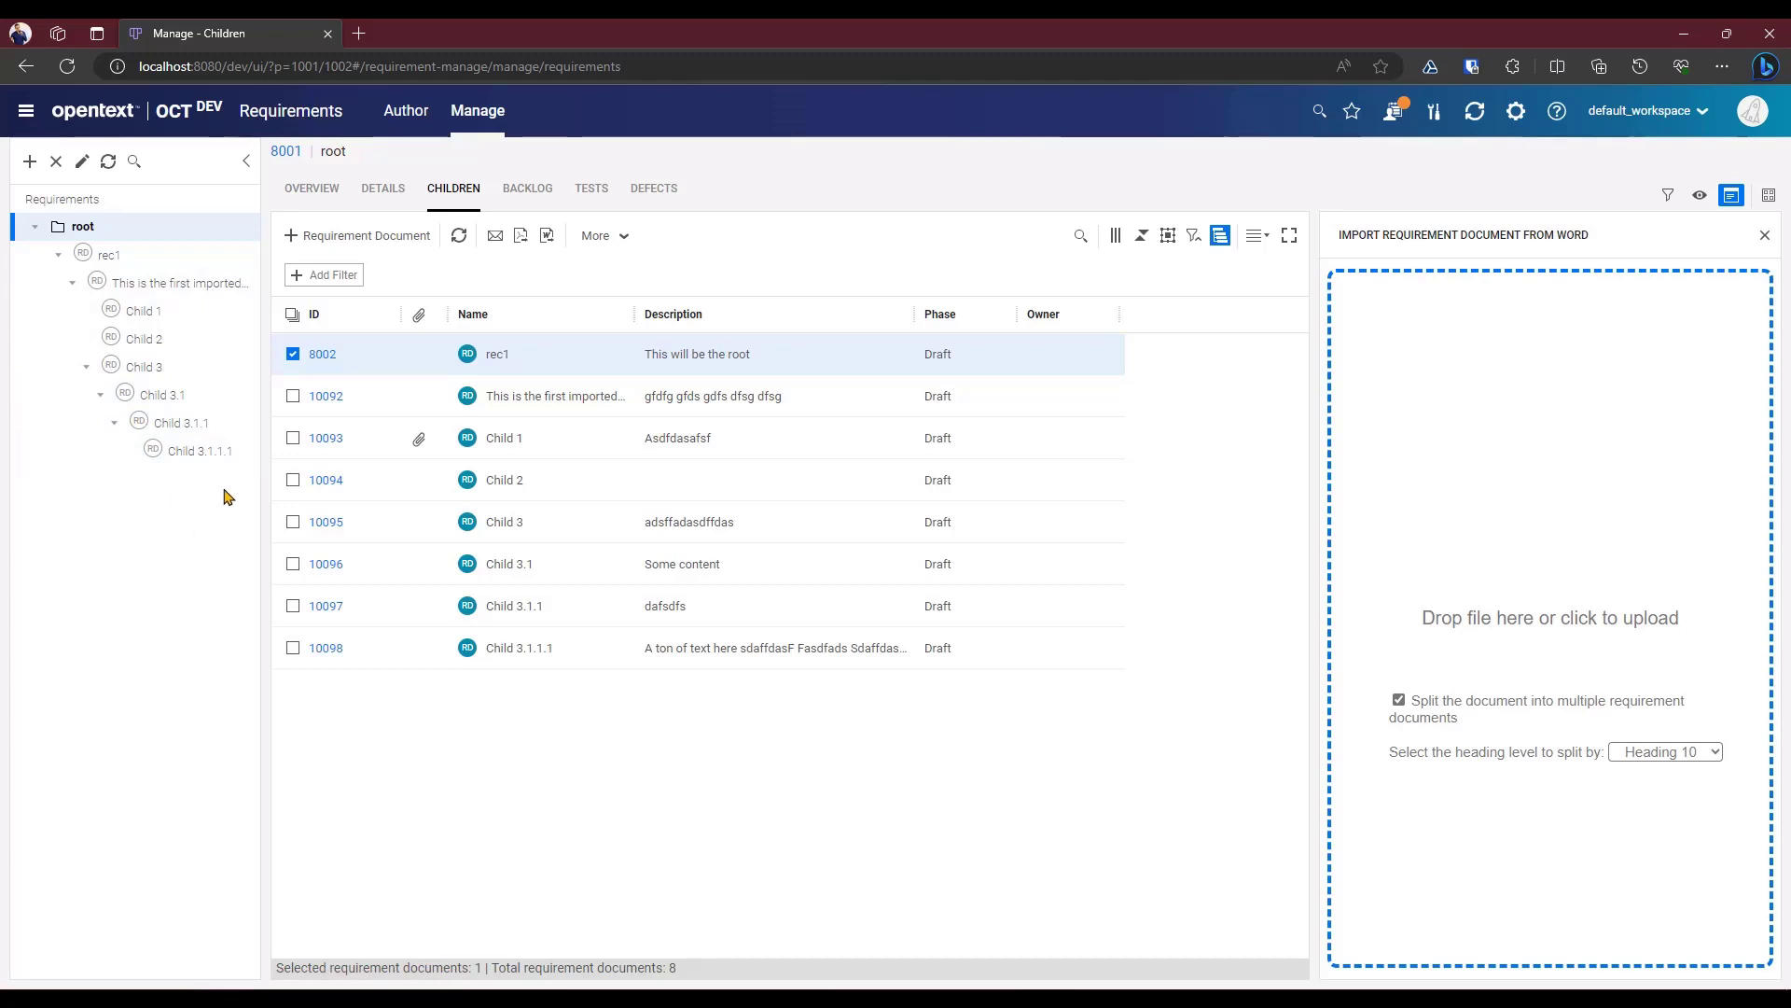
- Examine rec1 in the Author view, reading from its description through all imported child sections down to Child 3.1.1.1
click(413, 125)
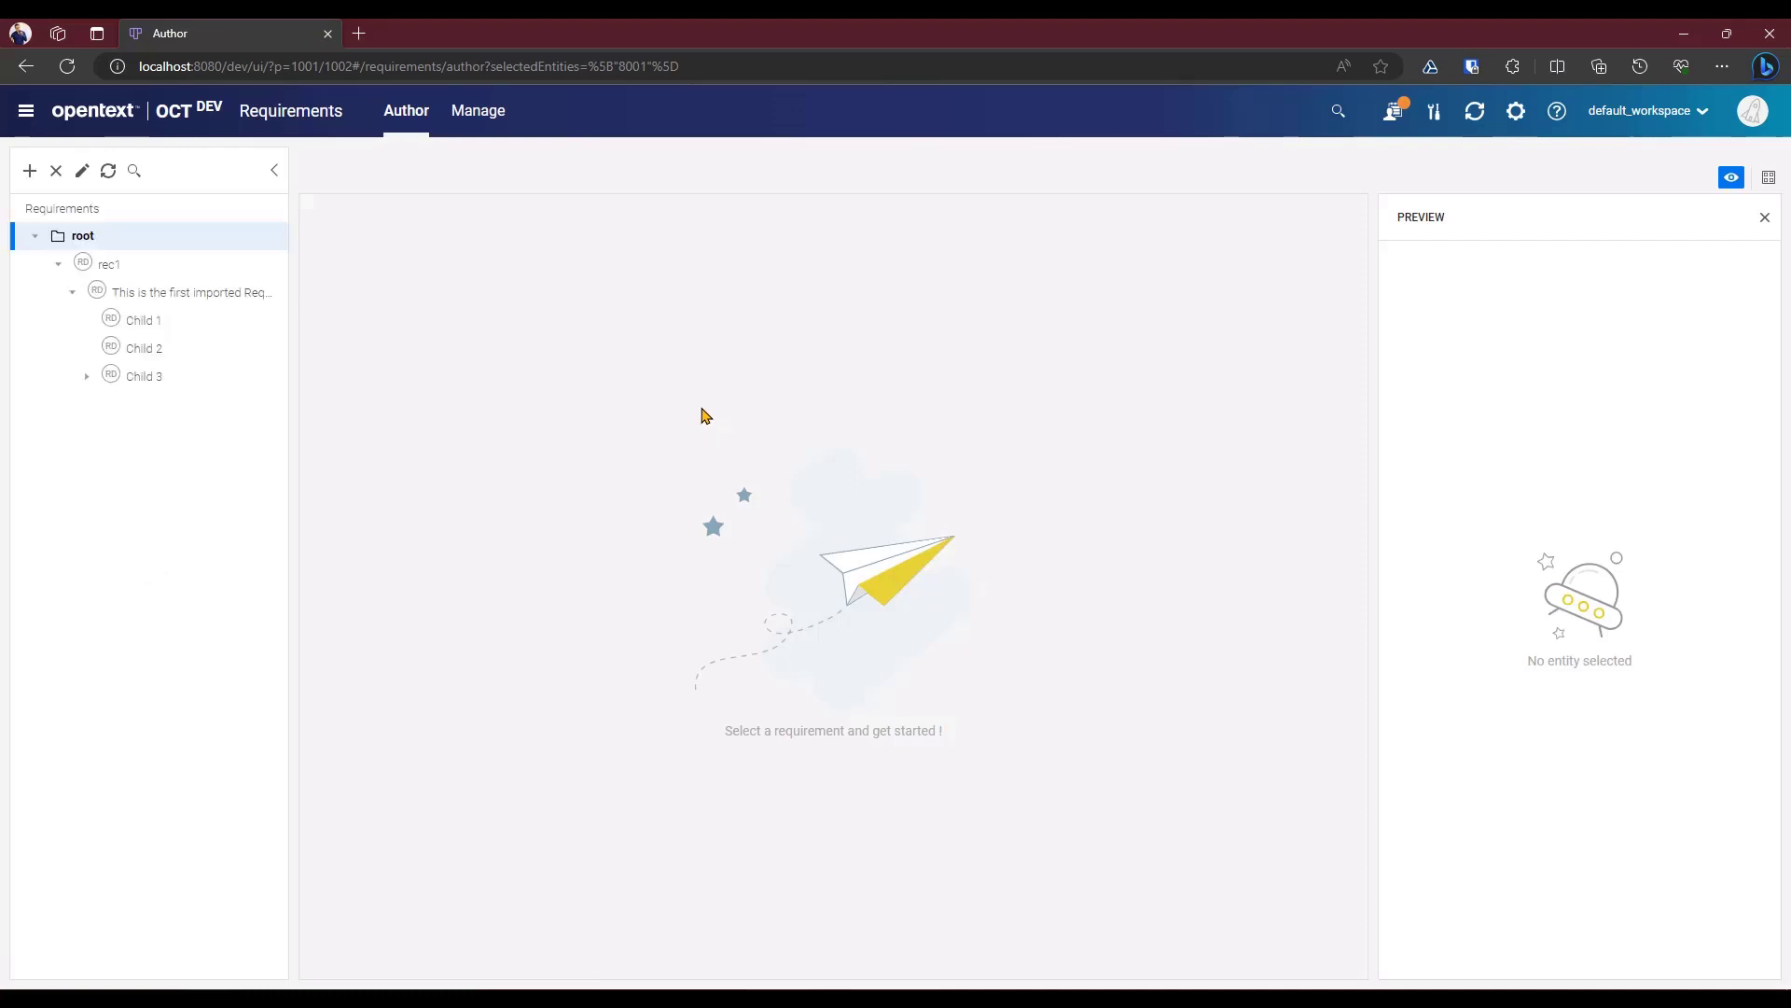
click(109, 264)
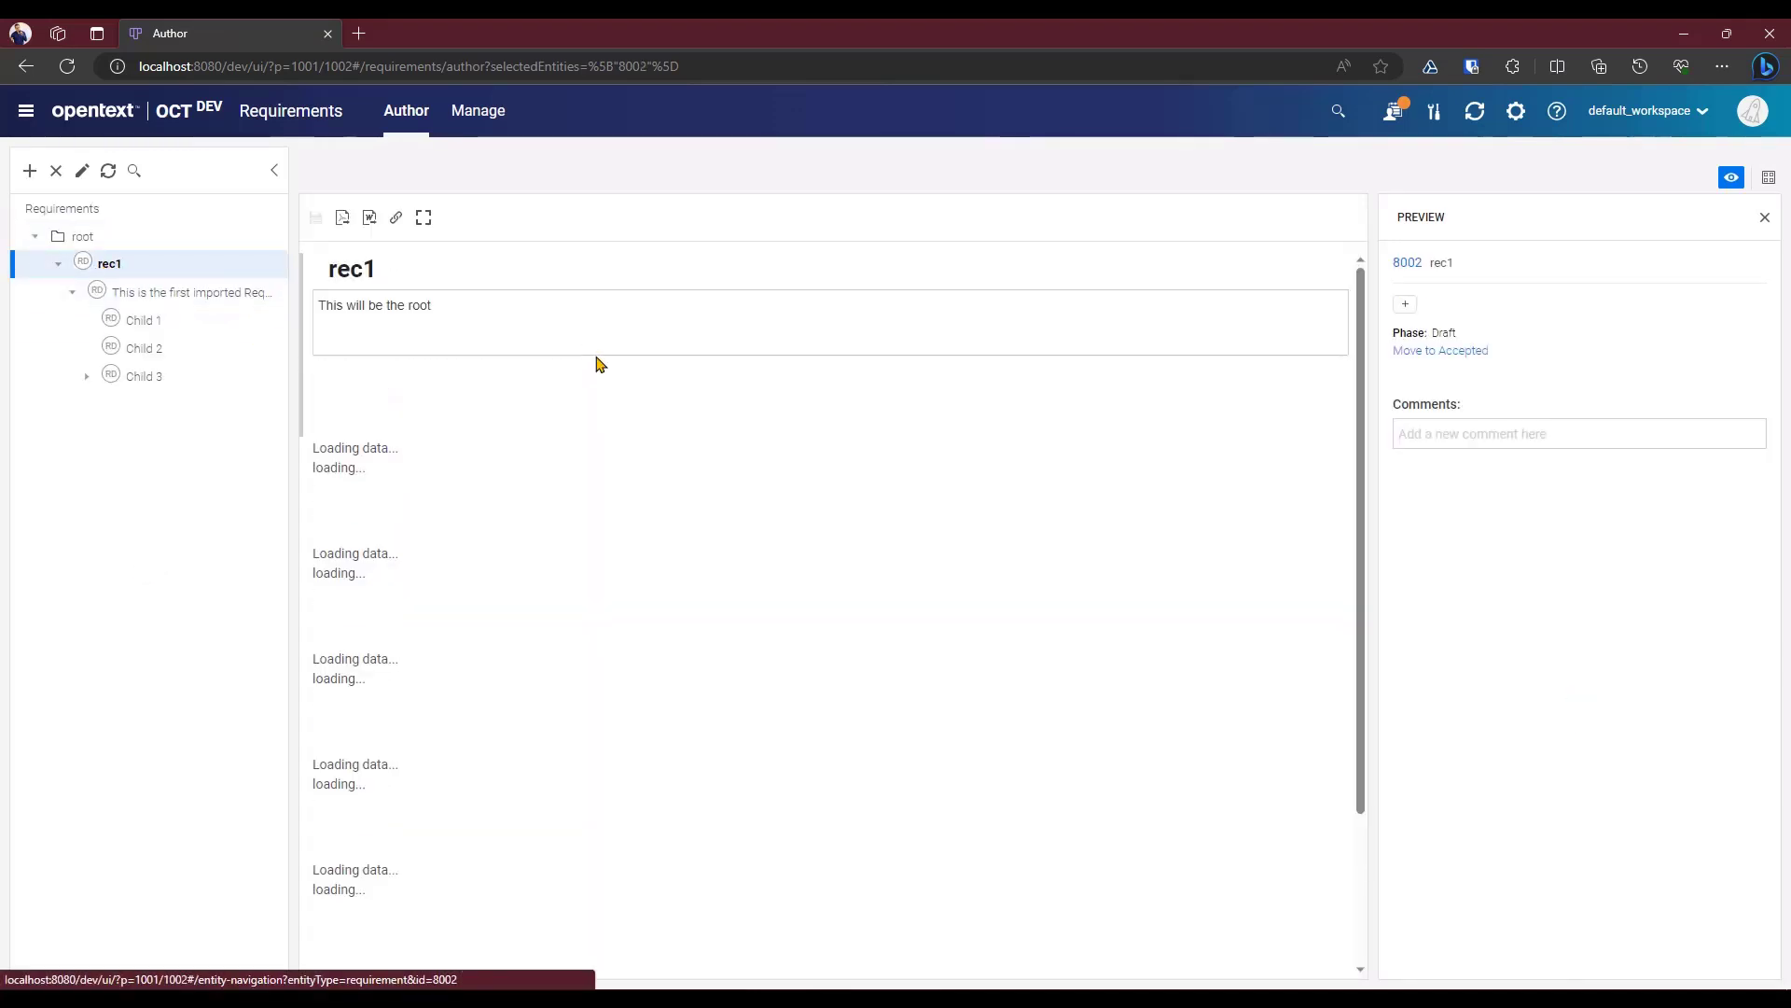
scroll(420, 461, down, 1)
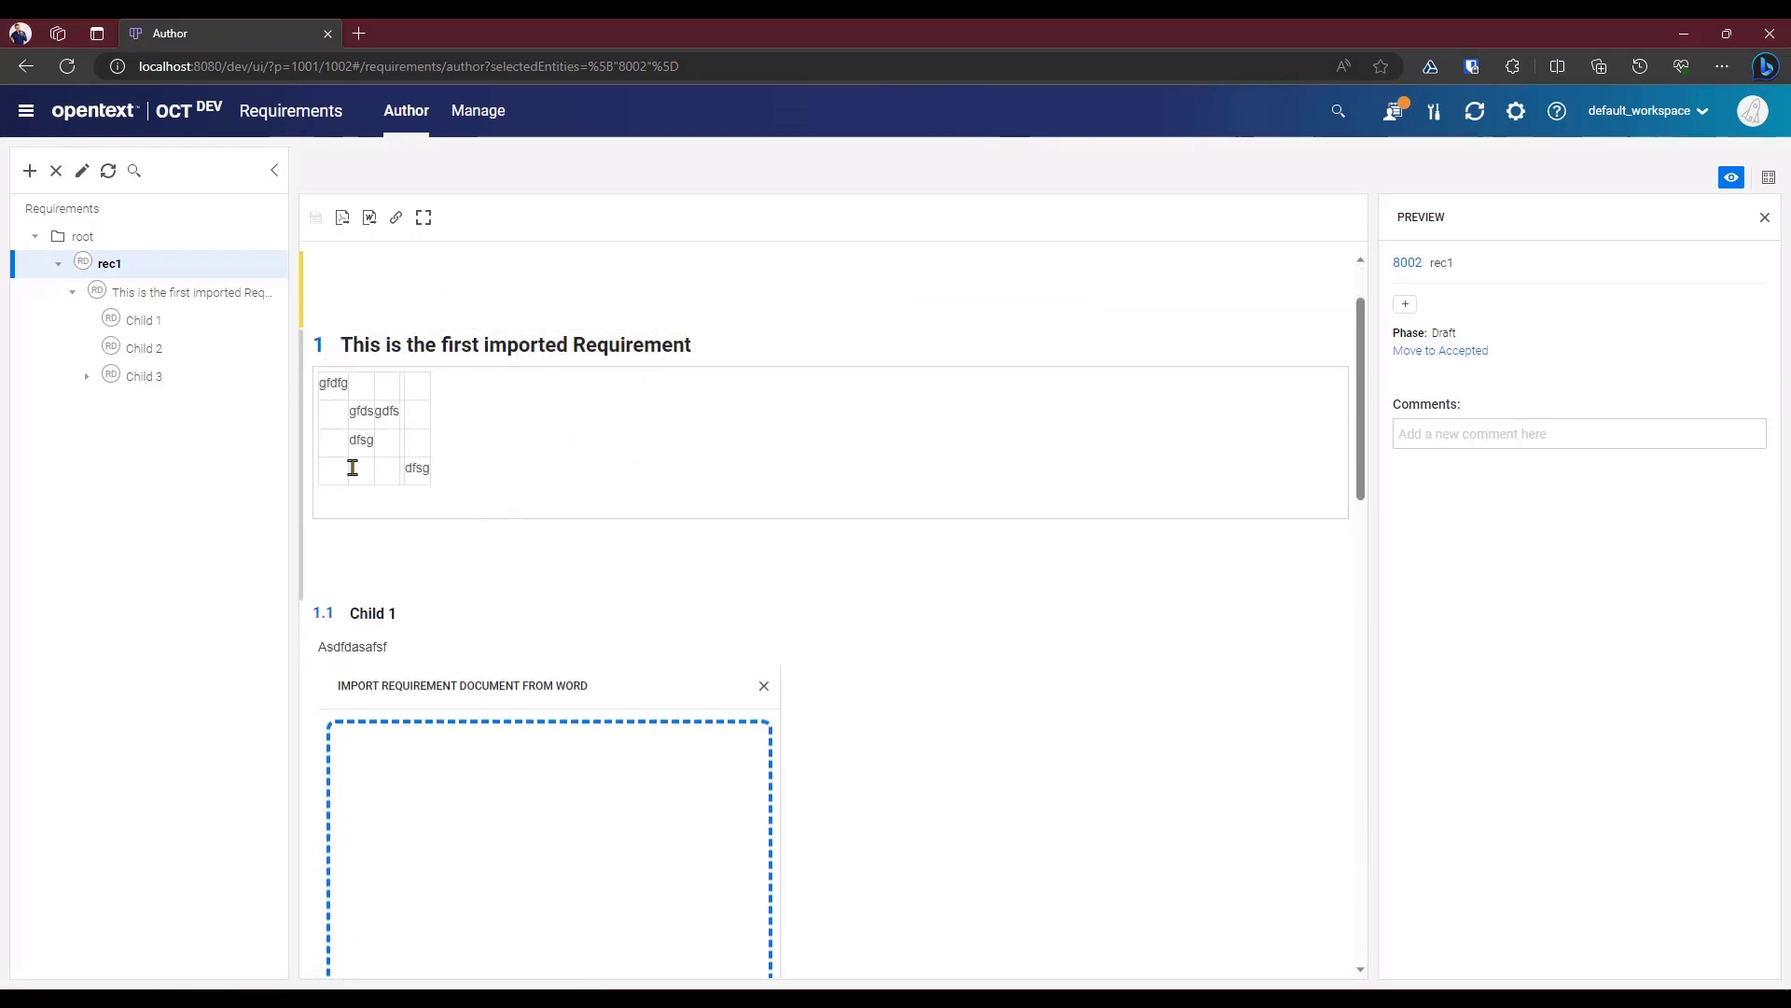
scroll(546, 426, down, 1)
scroll(360, 440, down, 12)
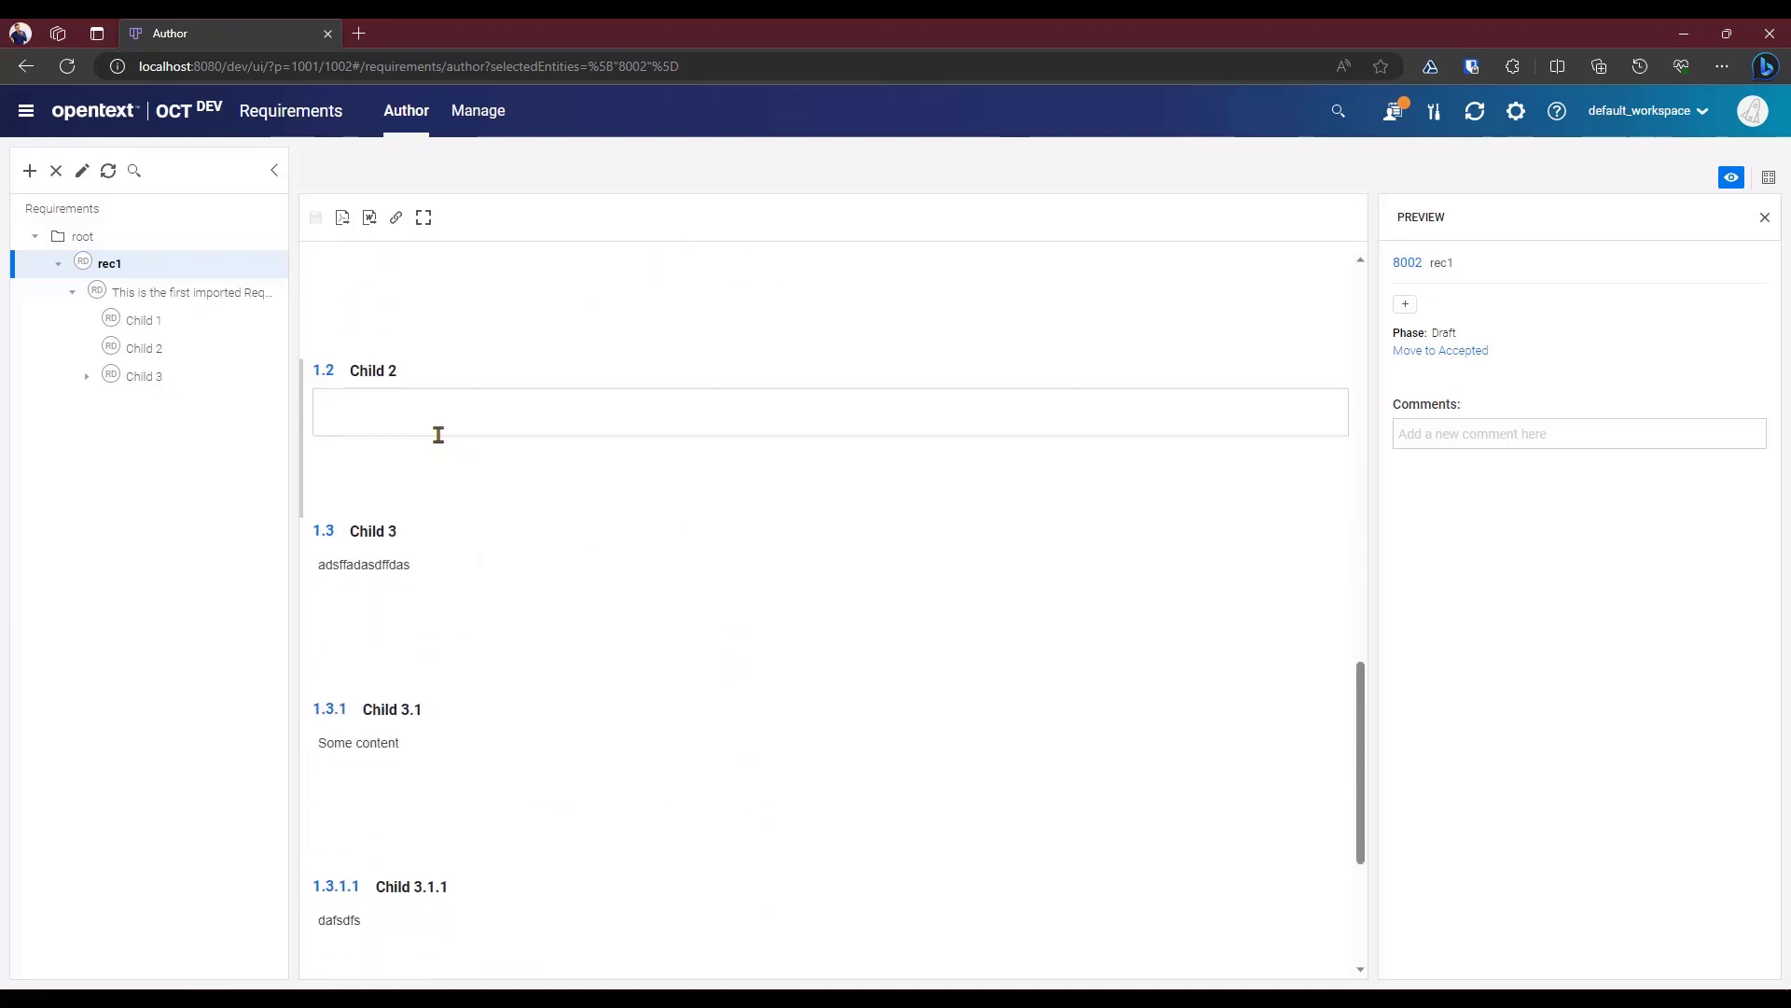
scroll(418, 460, down, 1)
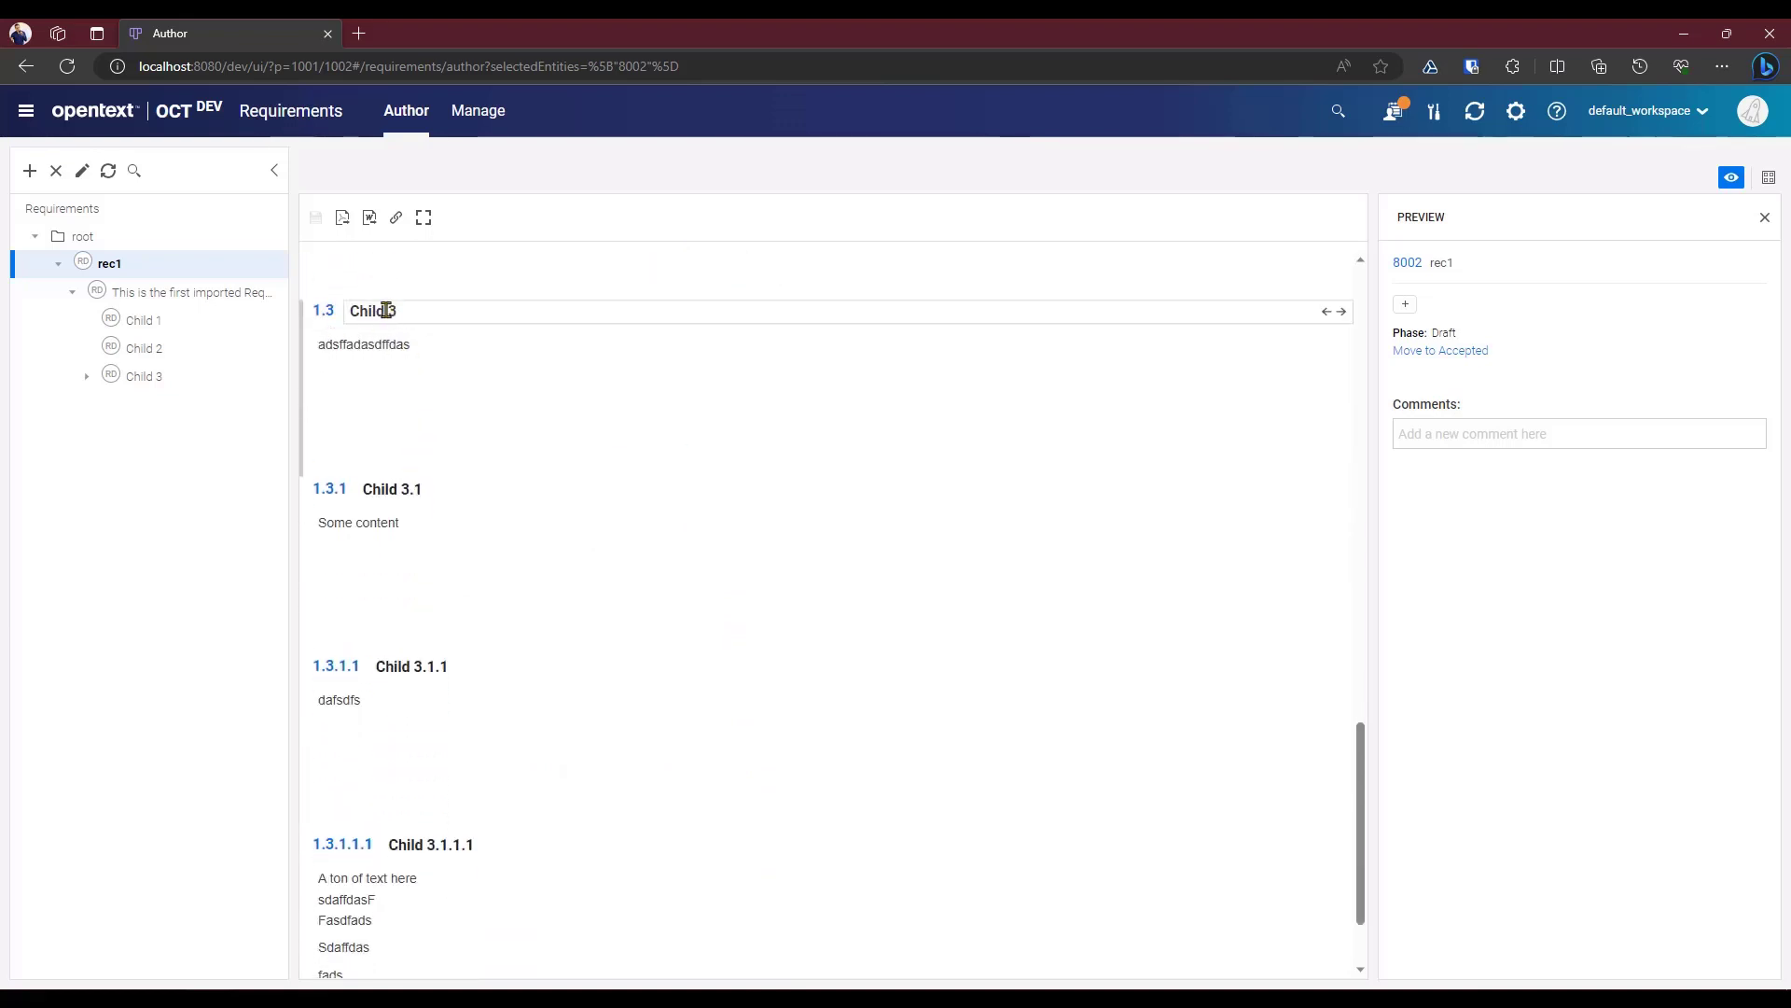
scroll(419, 359, down, 1)
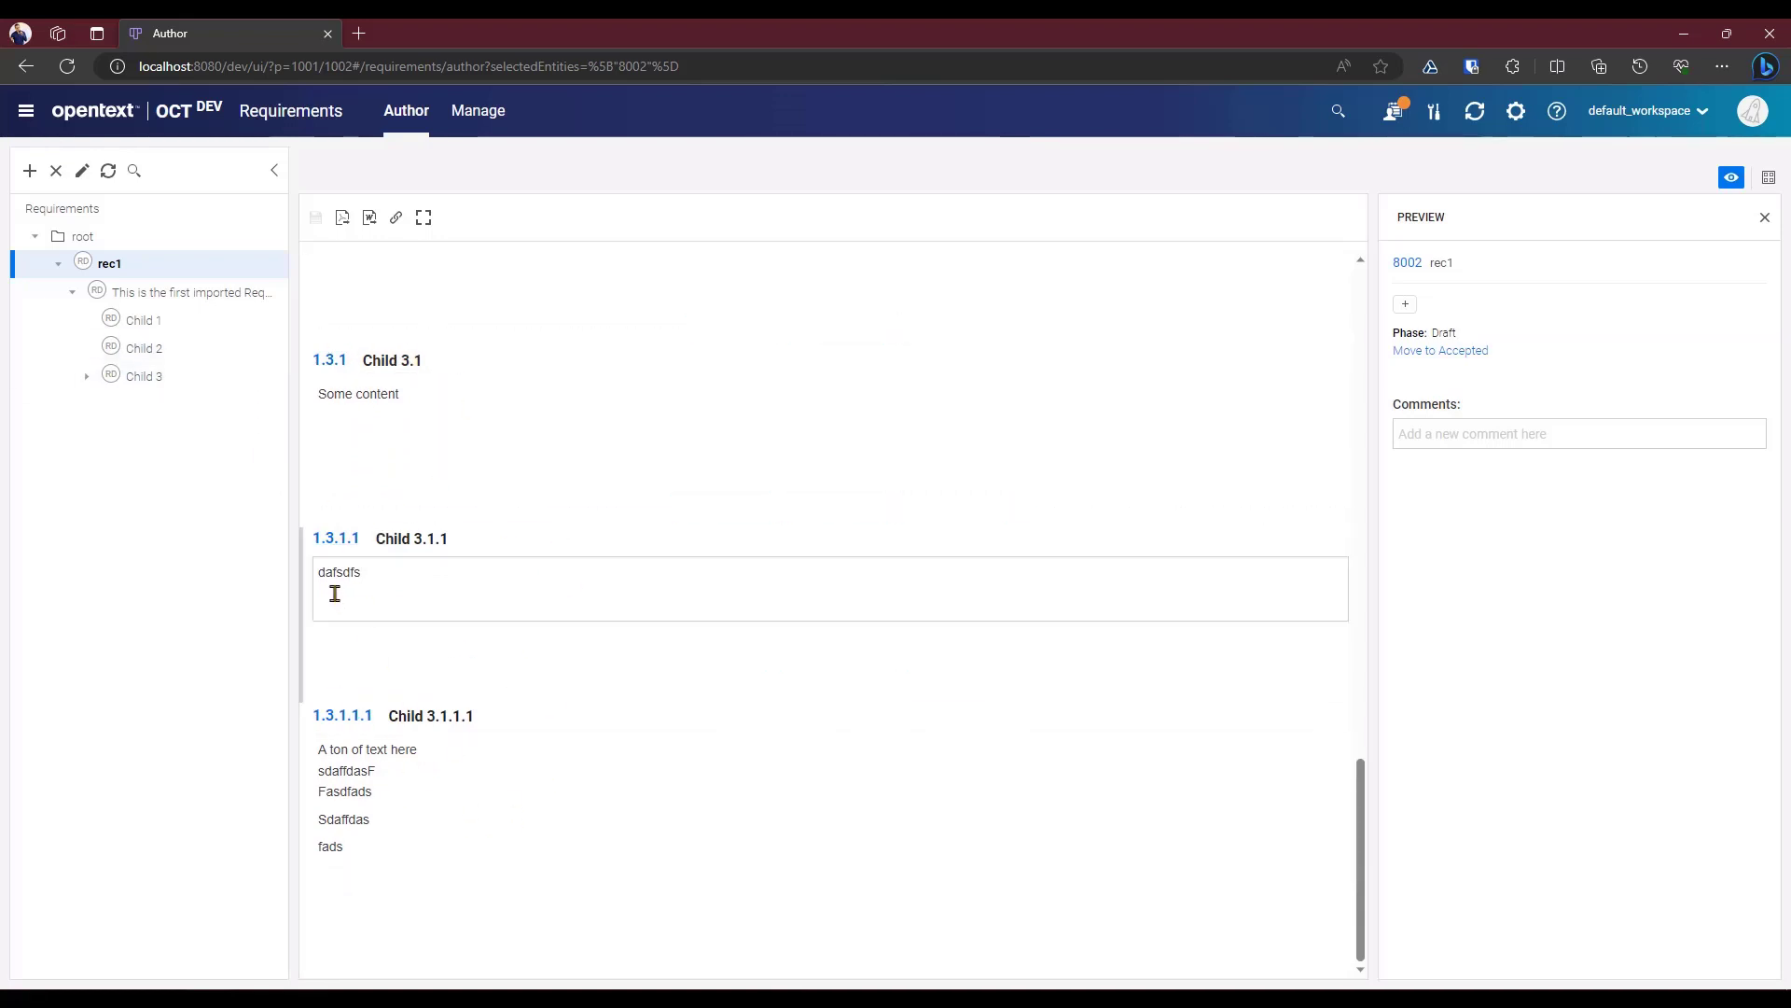
scroll(383, 636, up, 15)
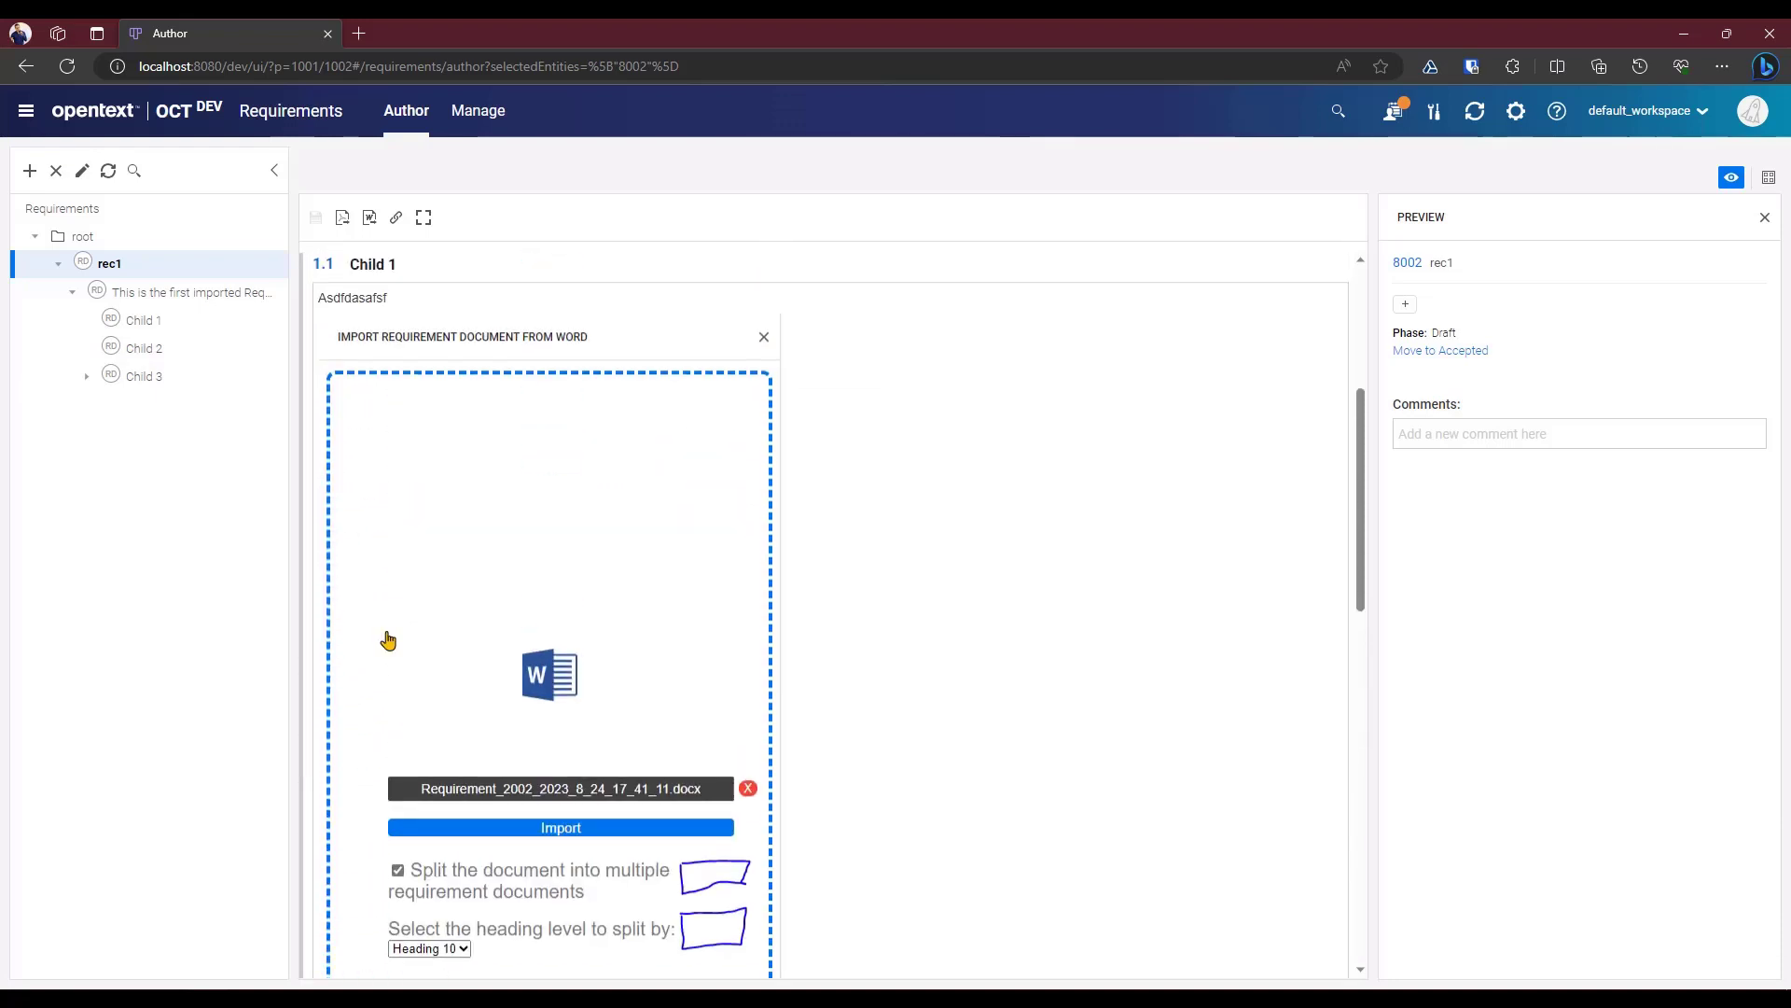
scroll(388, 640, up, 5)
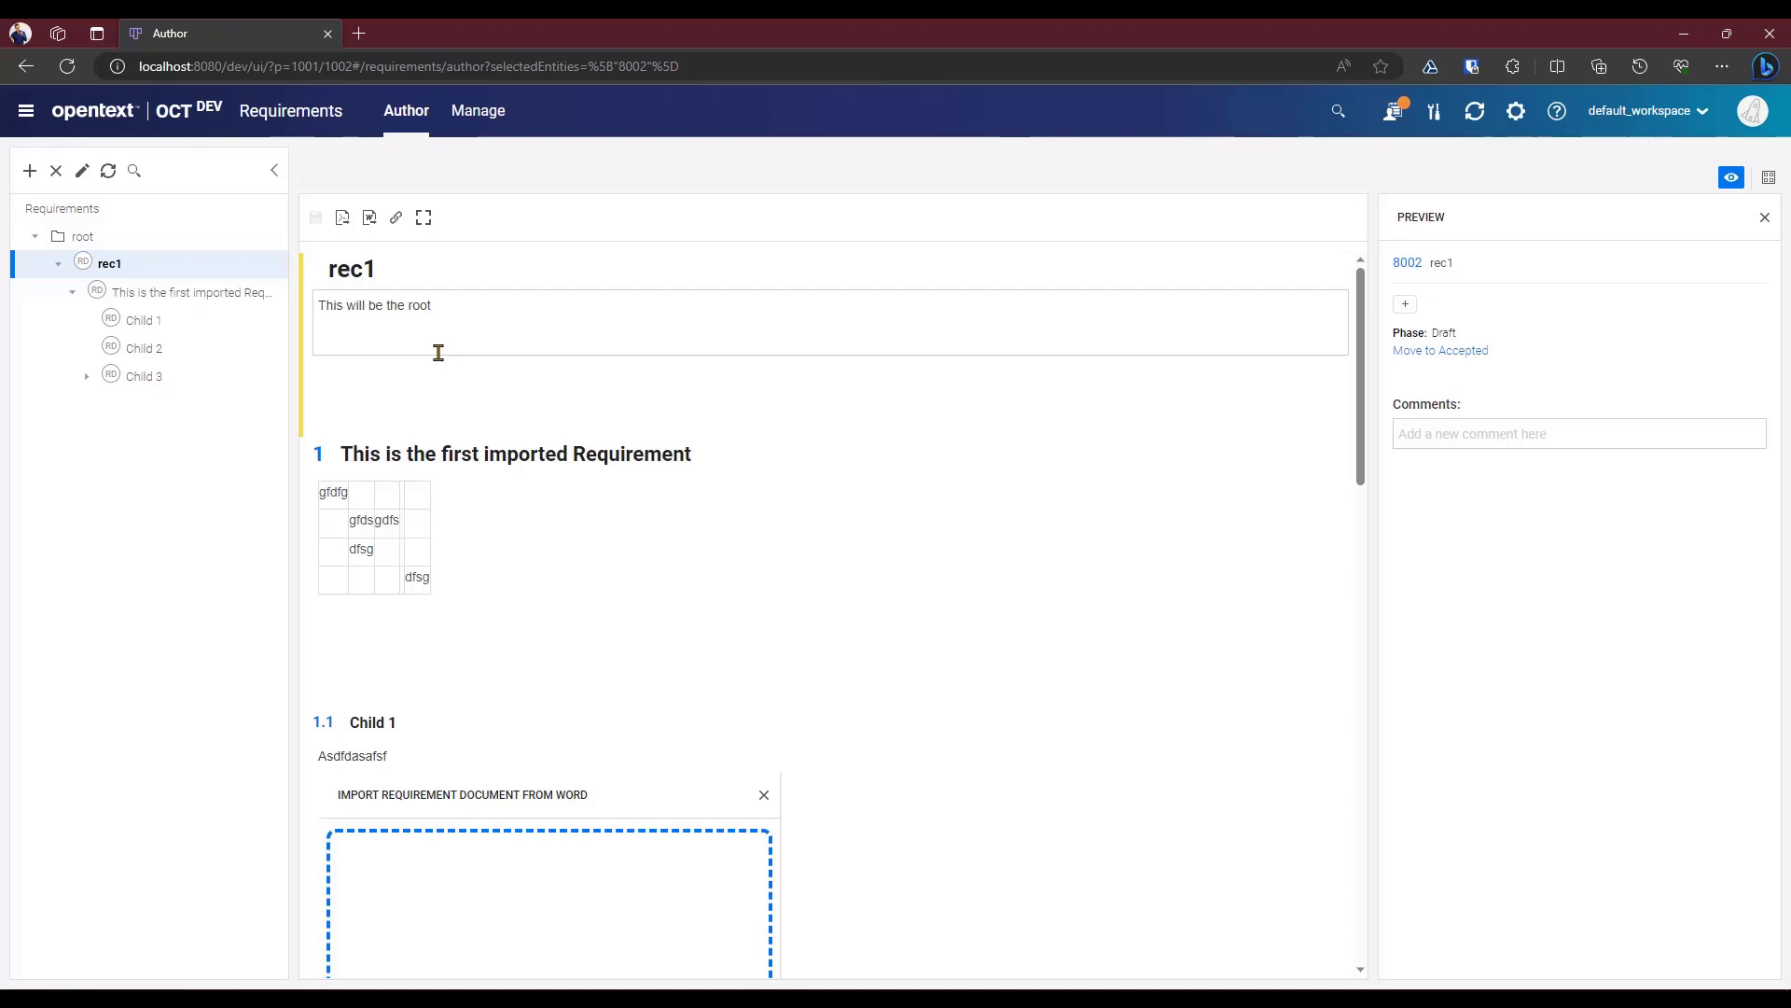
- Select "This is the first imported Requirement", export to Word and save as Requirement_8002_2023_9_11_11_03_05.docx in the Demo_Import_Word folder
click(129, 295)
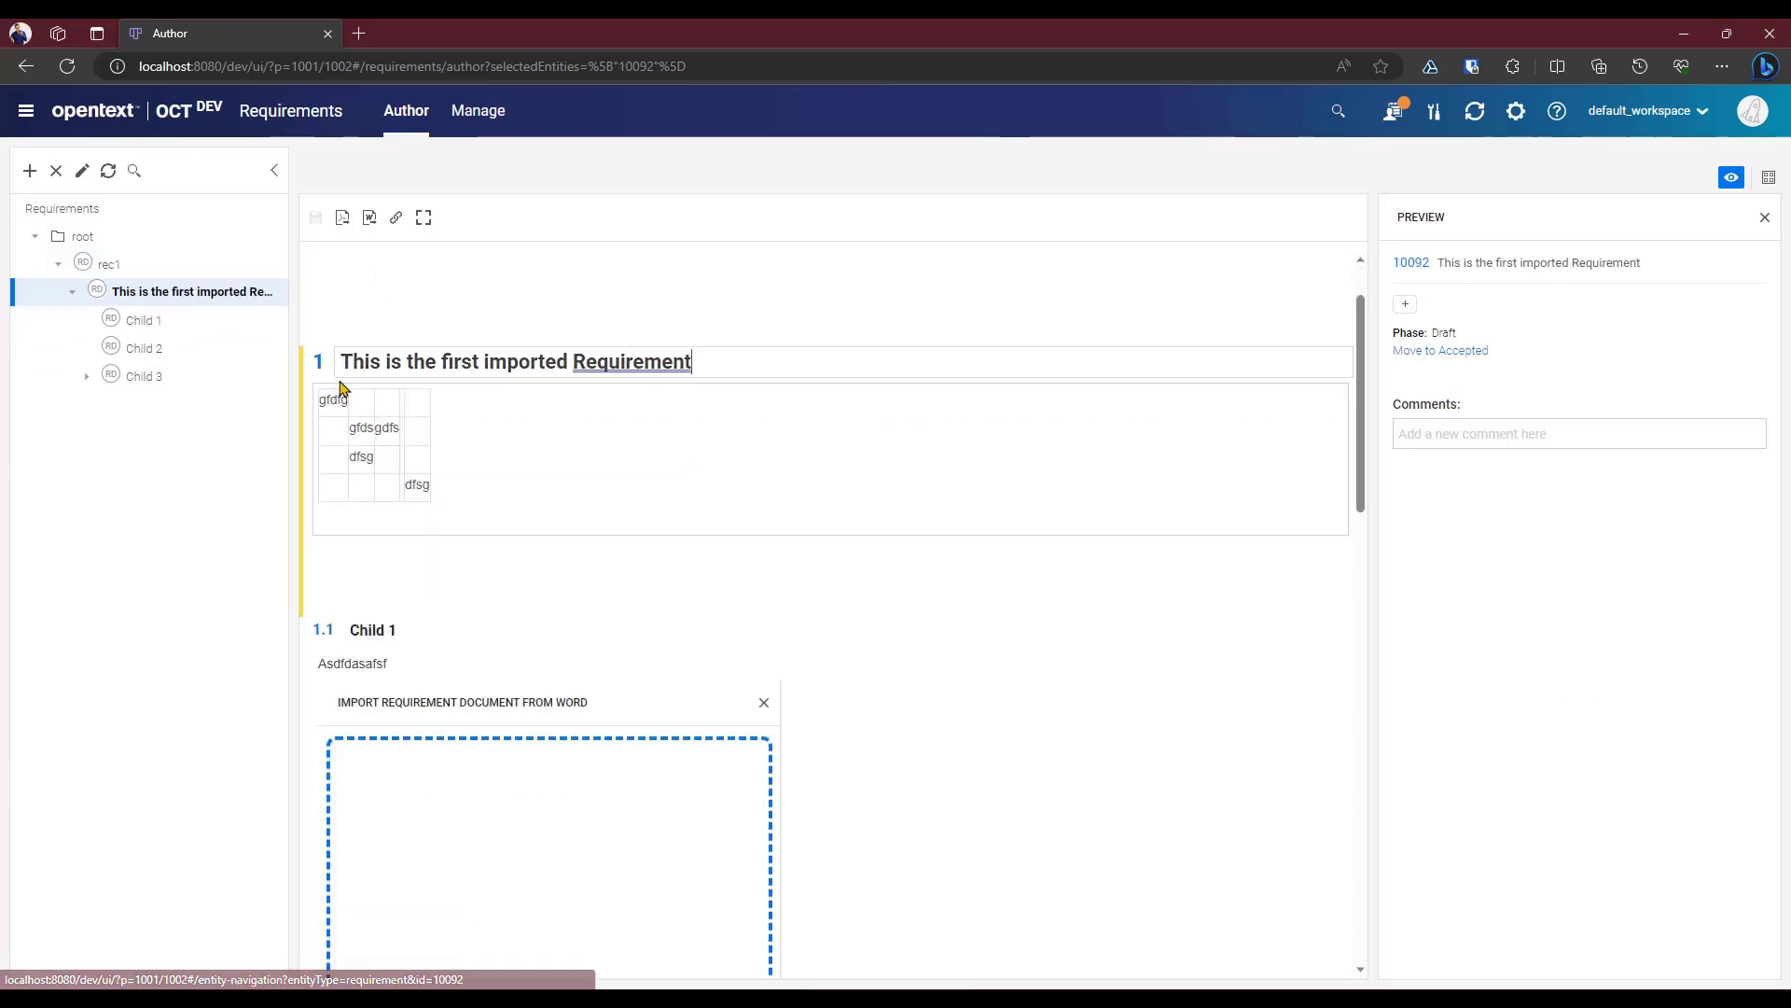
mouse_move(322, 329)
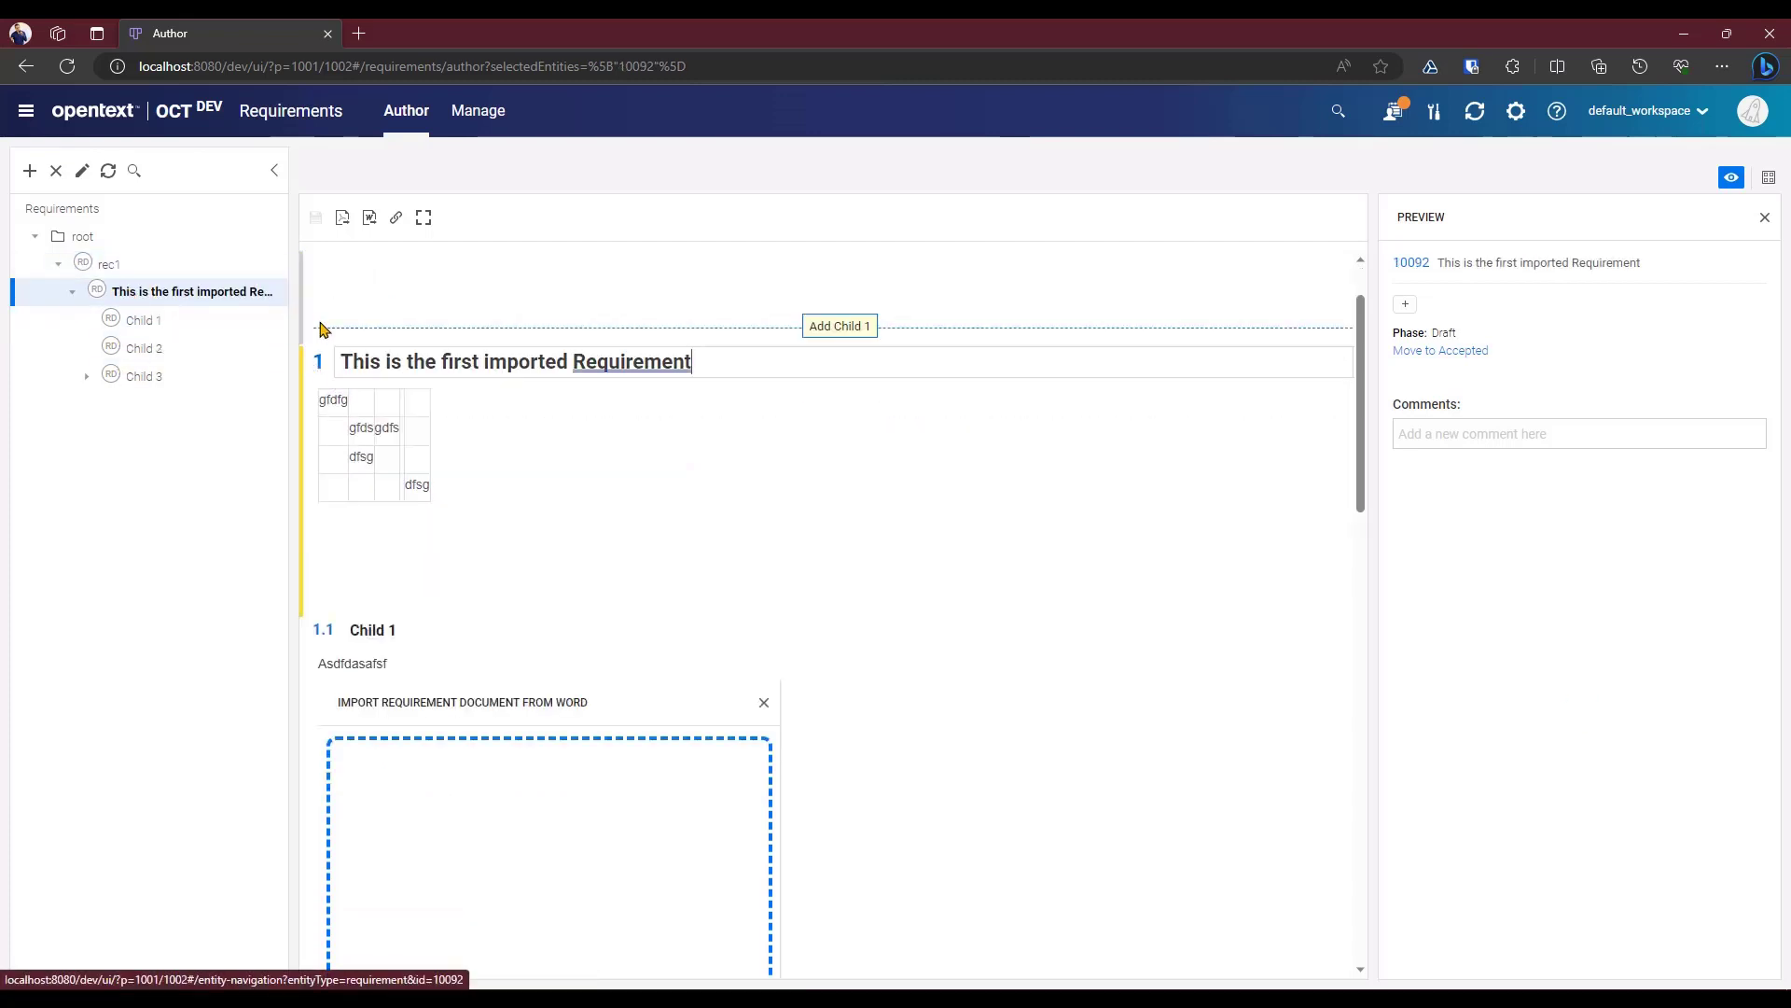
click(371, 222)
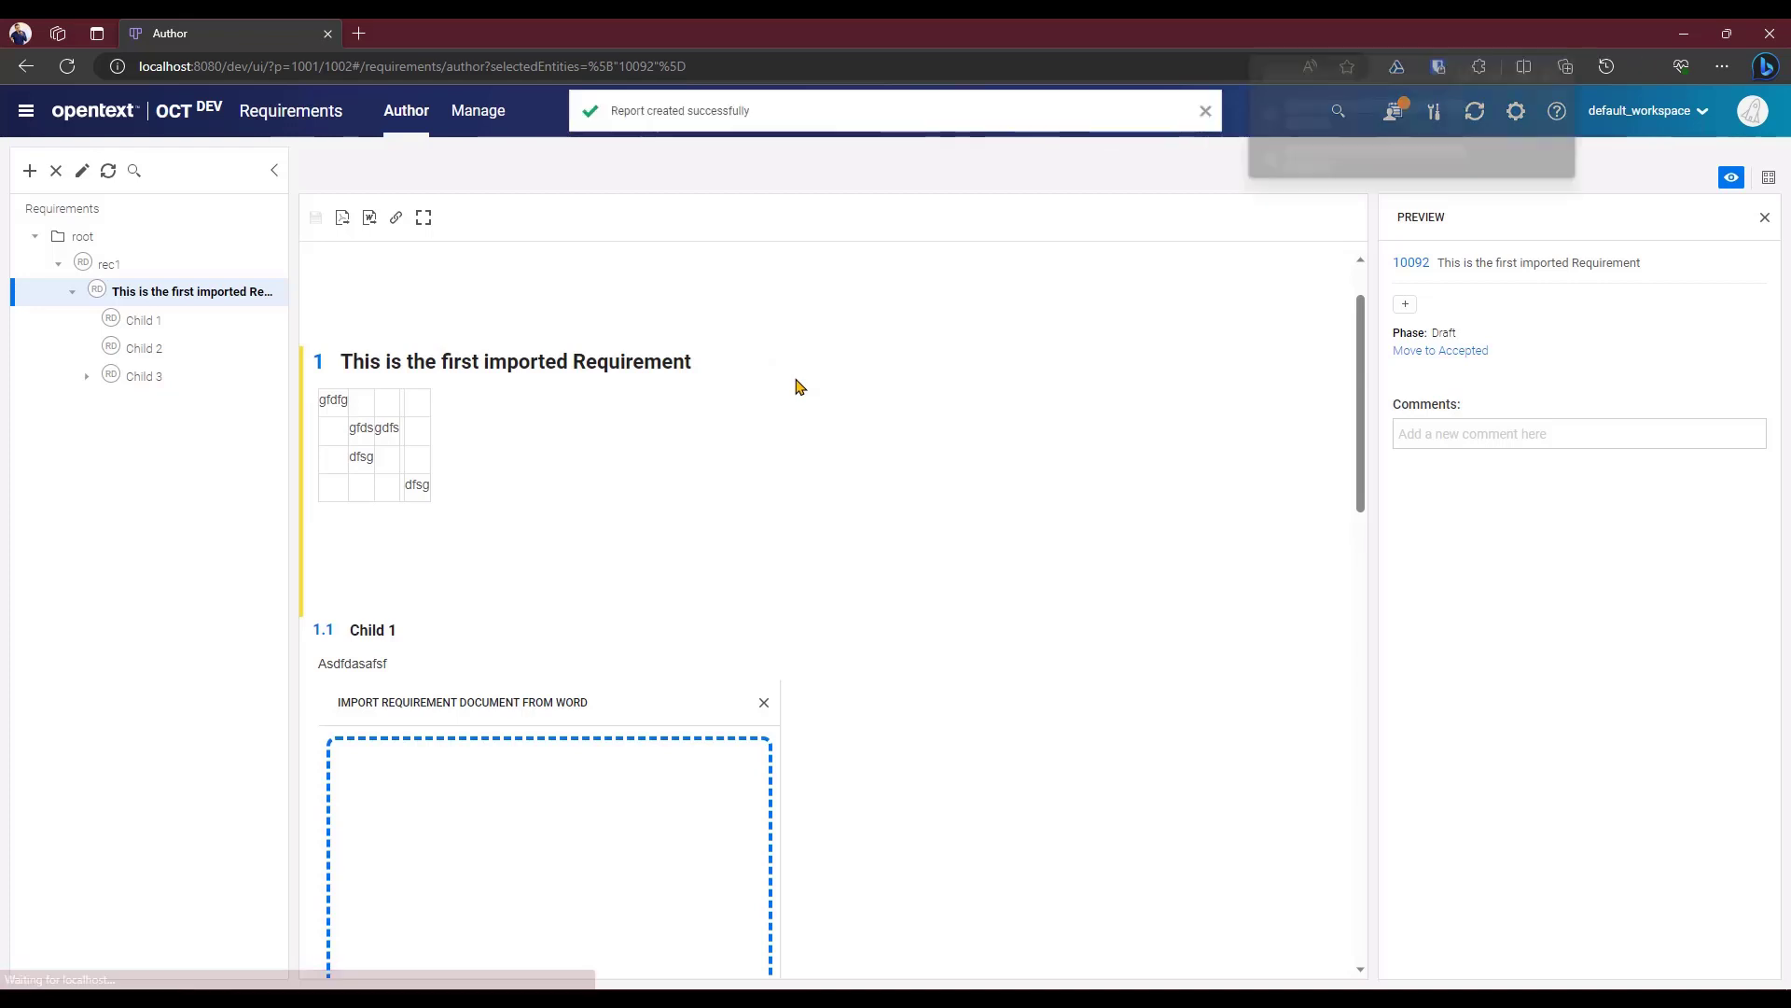
click(1522, 175)
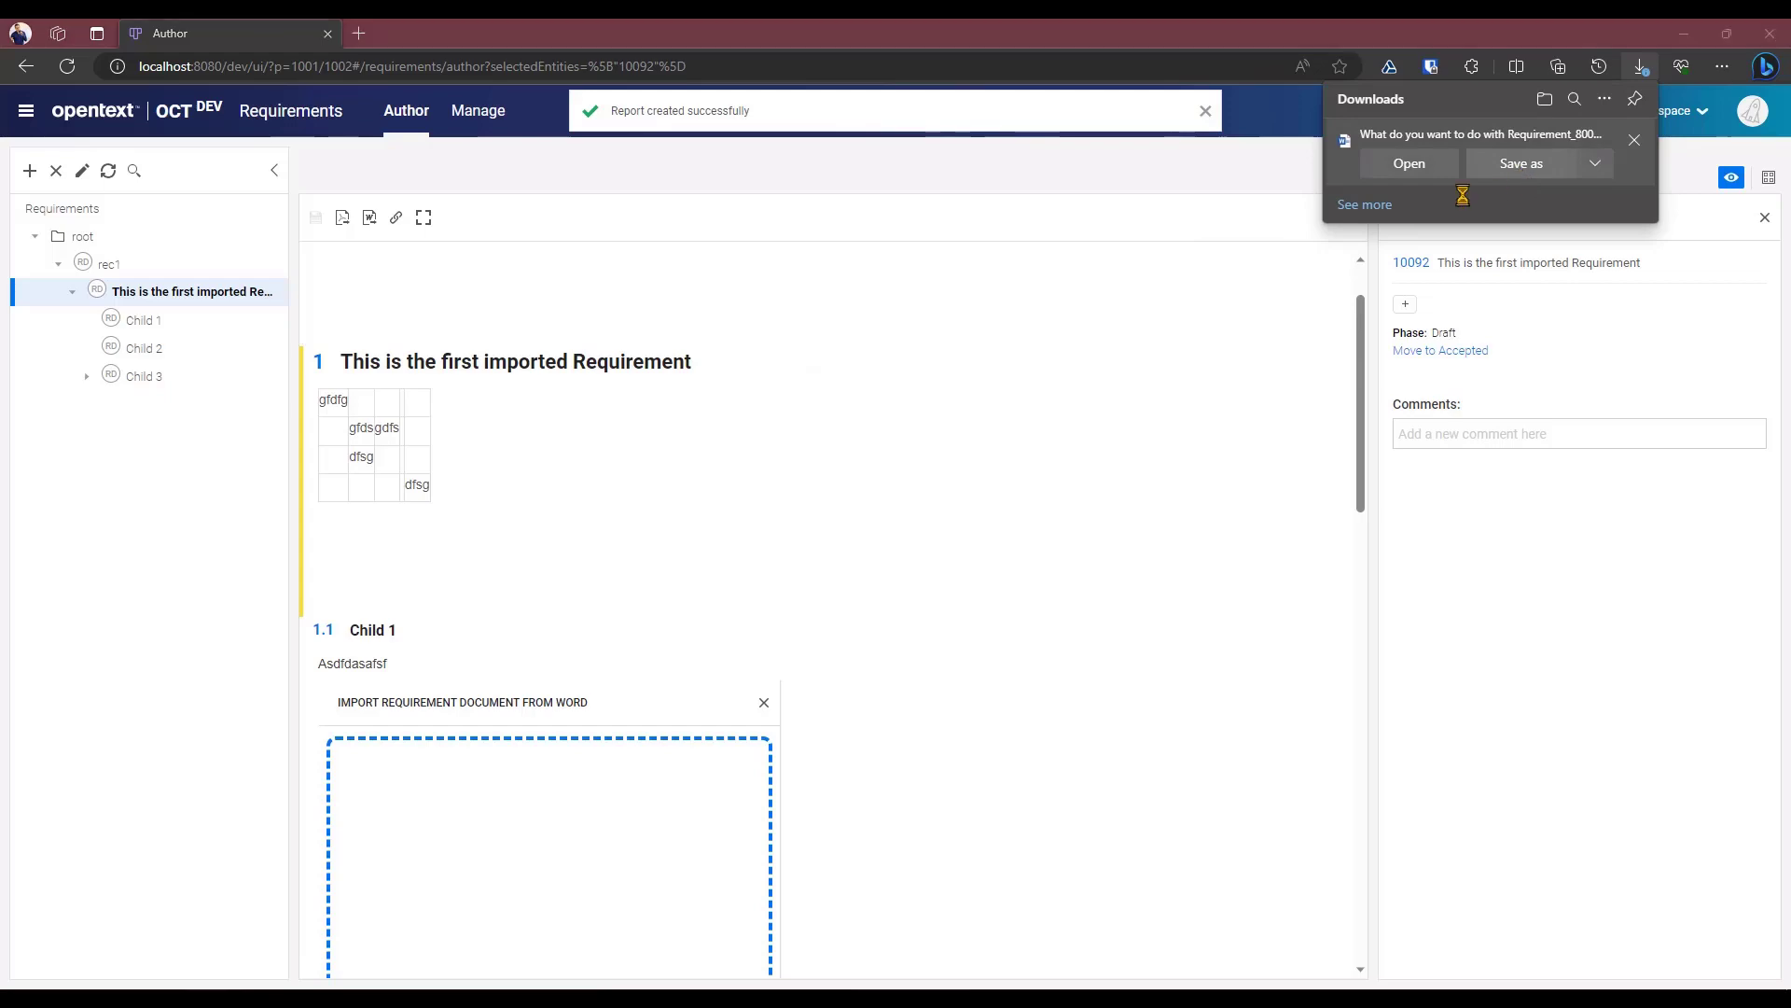
click(728, 500)
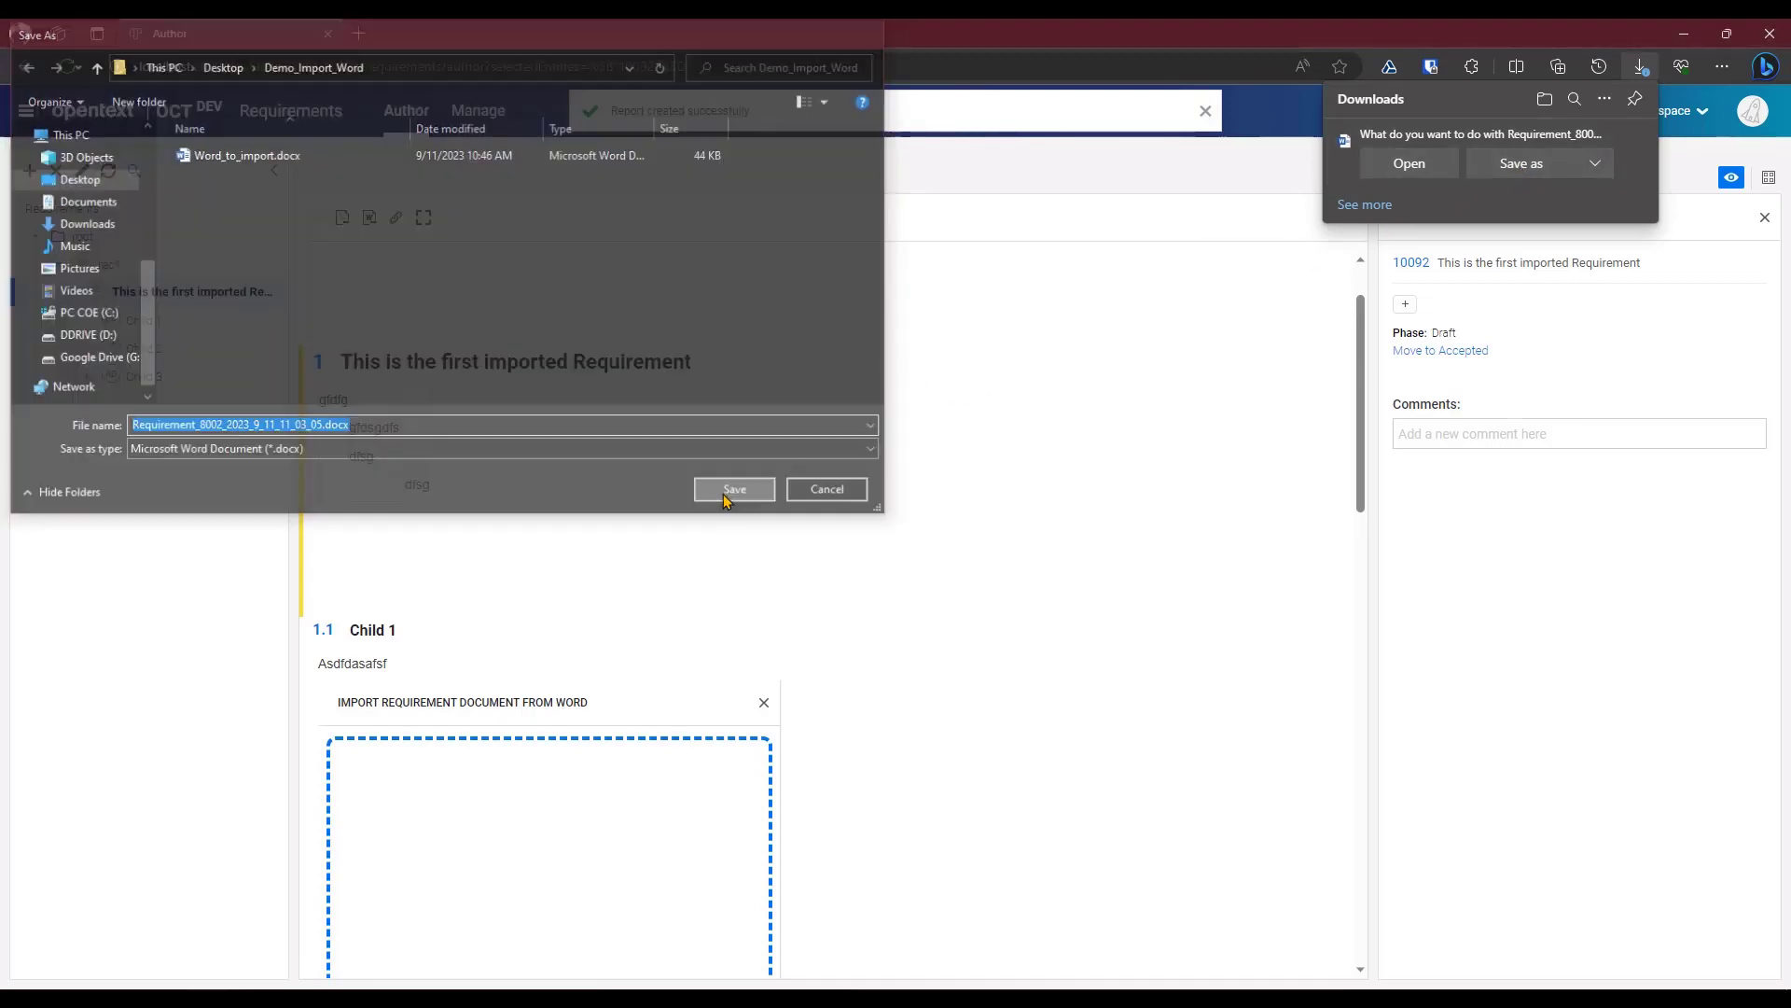
- Open Requirement_8002_2023_9_11_11_03_05.docx from the Demo_Import_Word folder in Word and look through its headings, table, image and requirement links
key(alt+Tab)
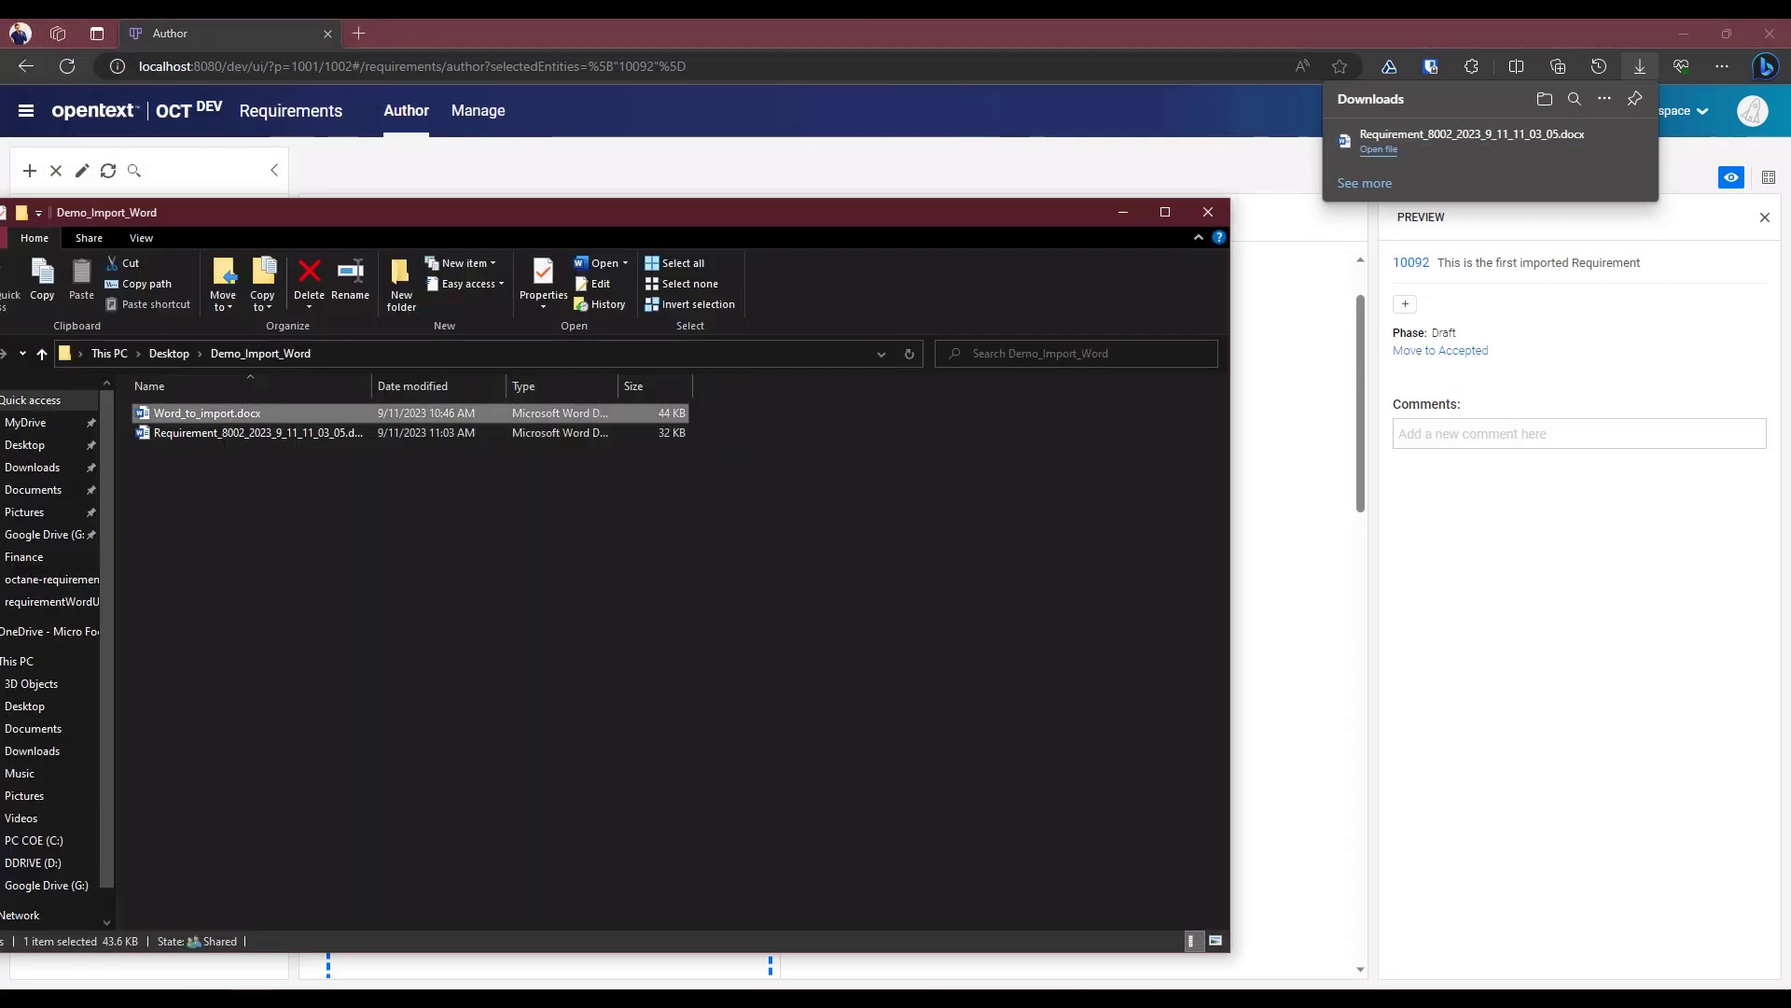
click(300, 440)
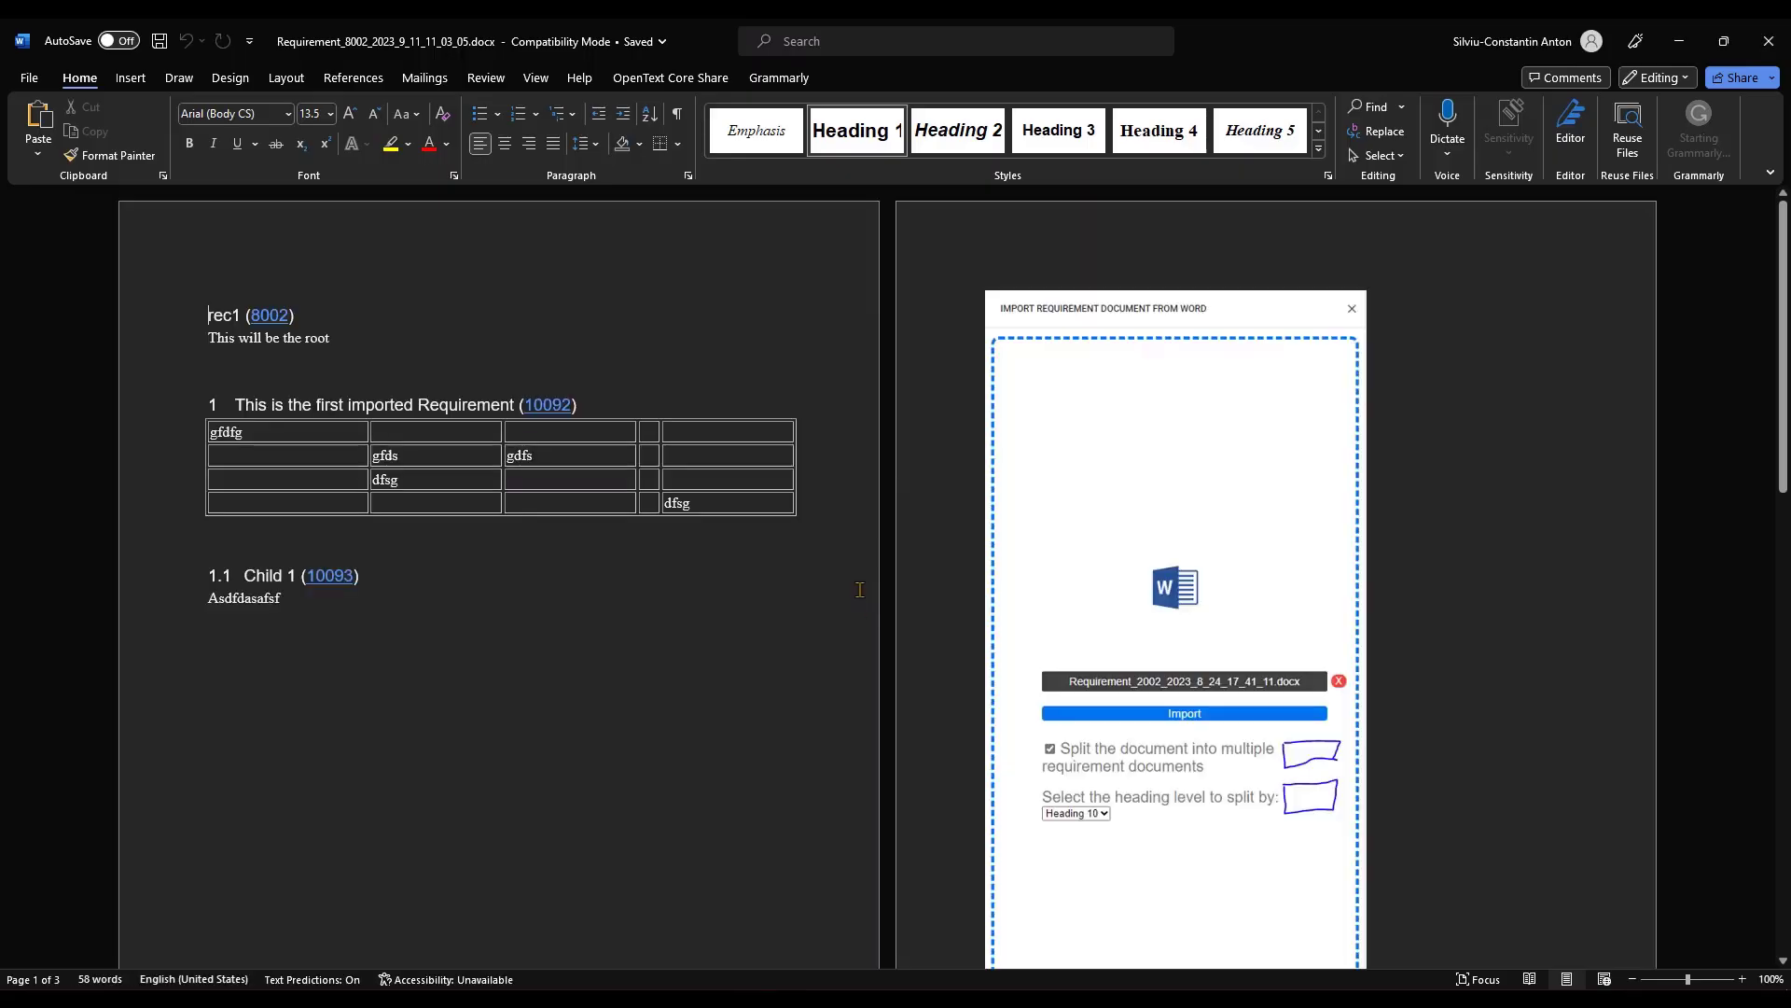
scroll(283, 390, down, 1)
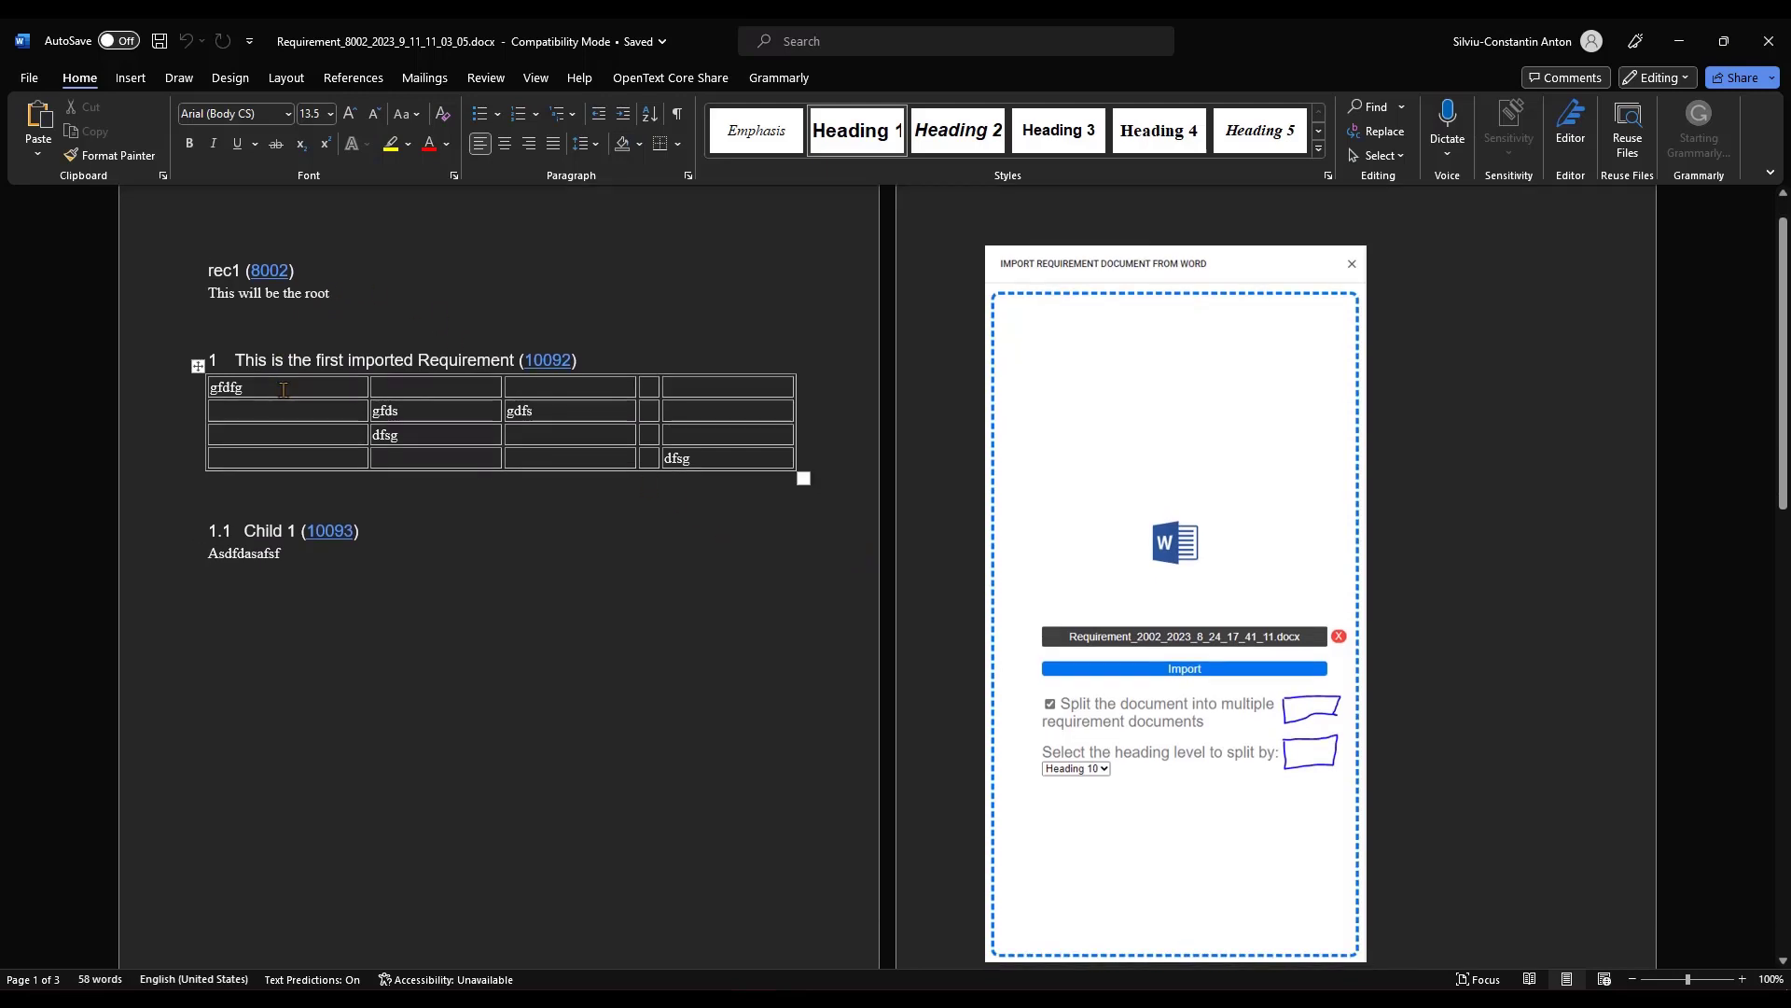
scroll(283, 390, down, 18)
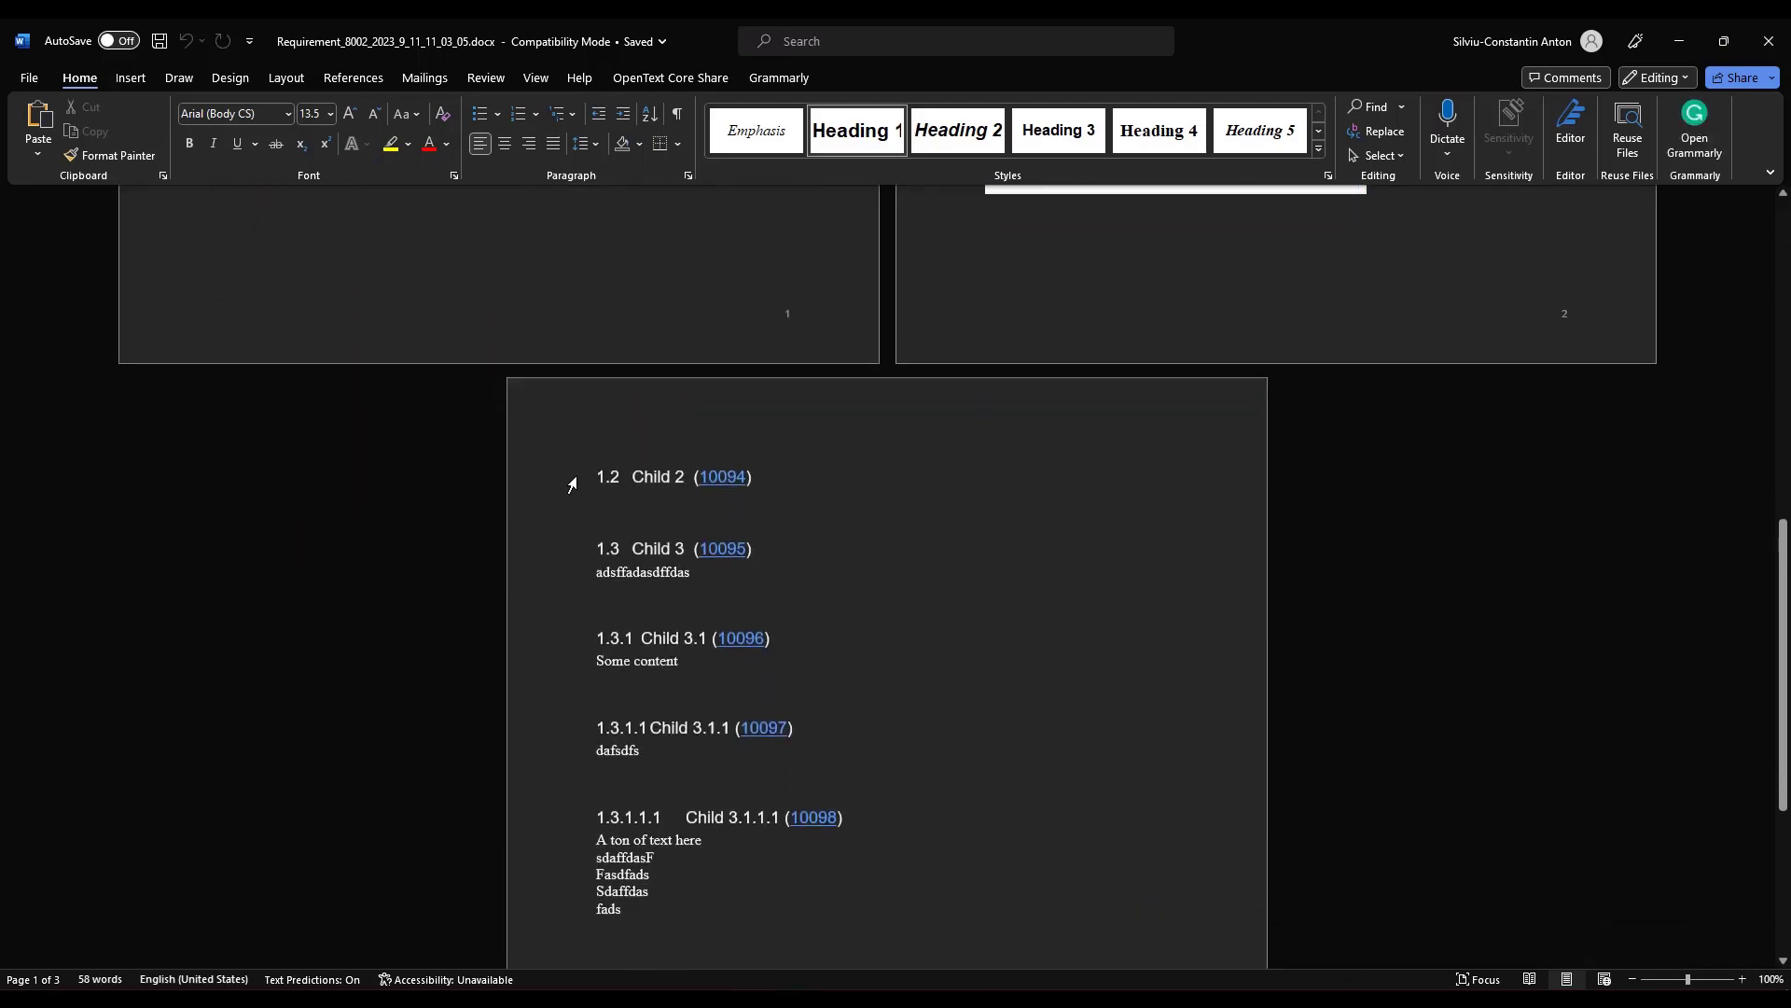
scroll(629, 602, up, 12)
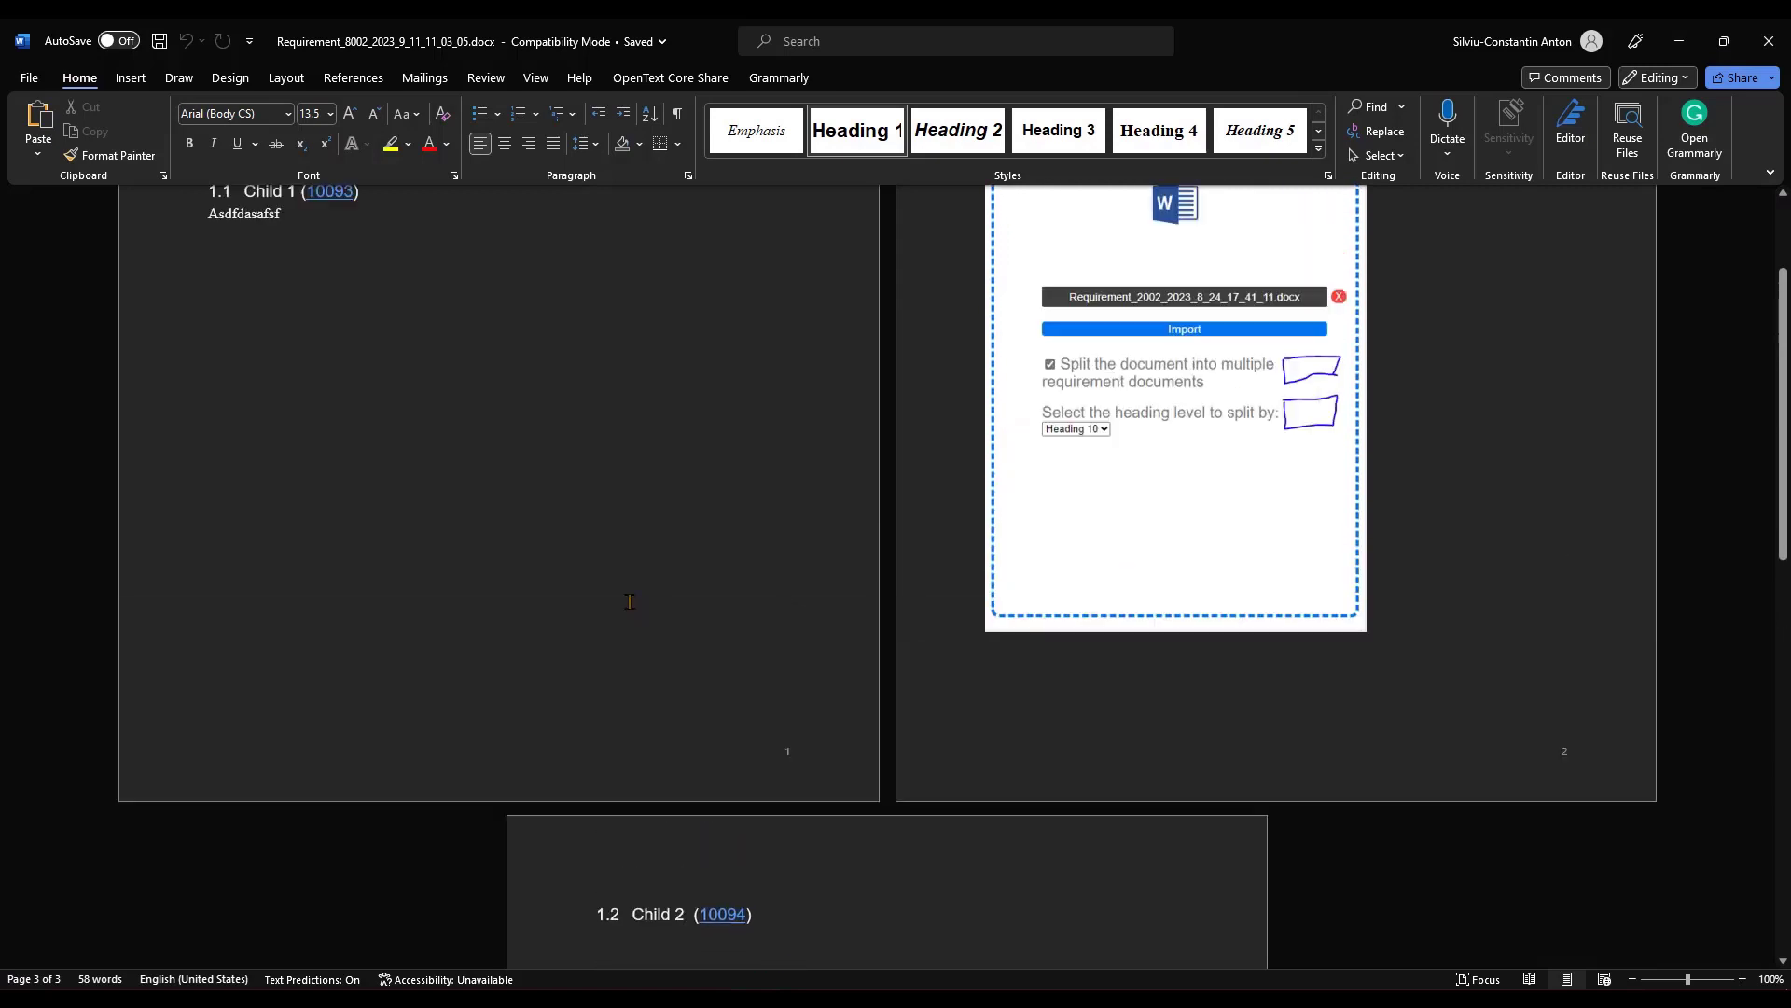
scroll(629, 601, up, 8)
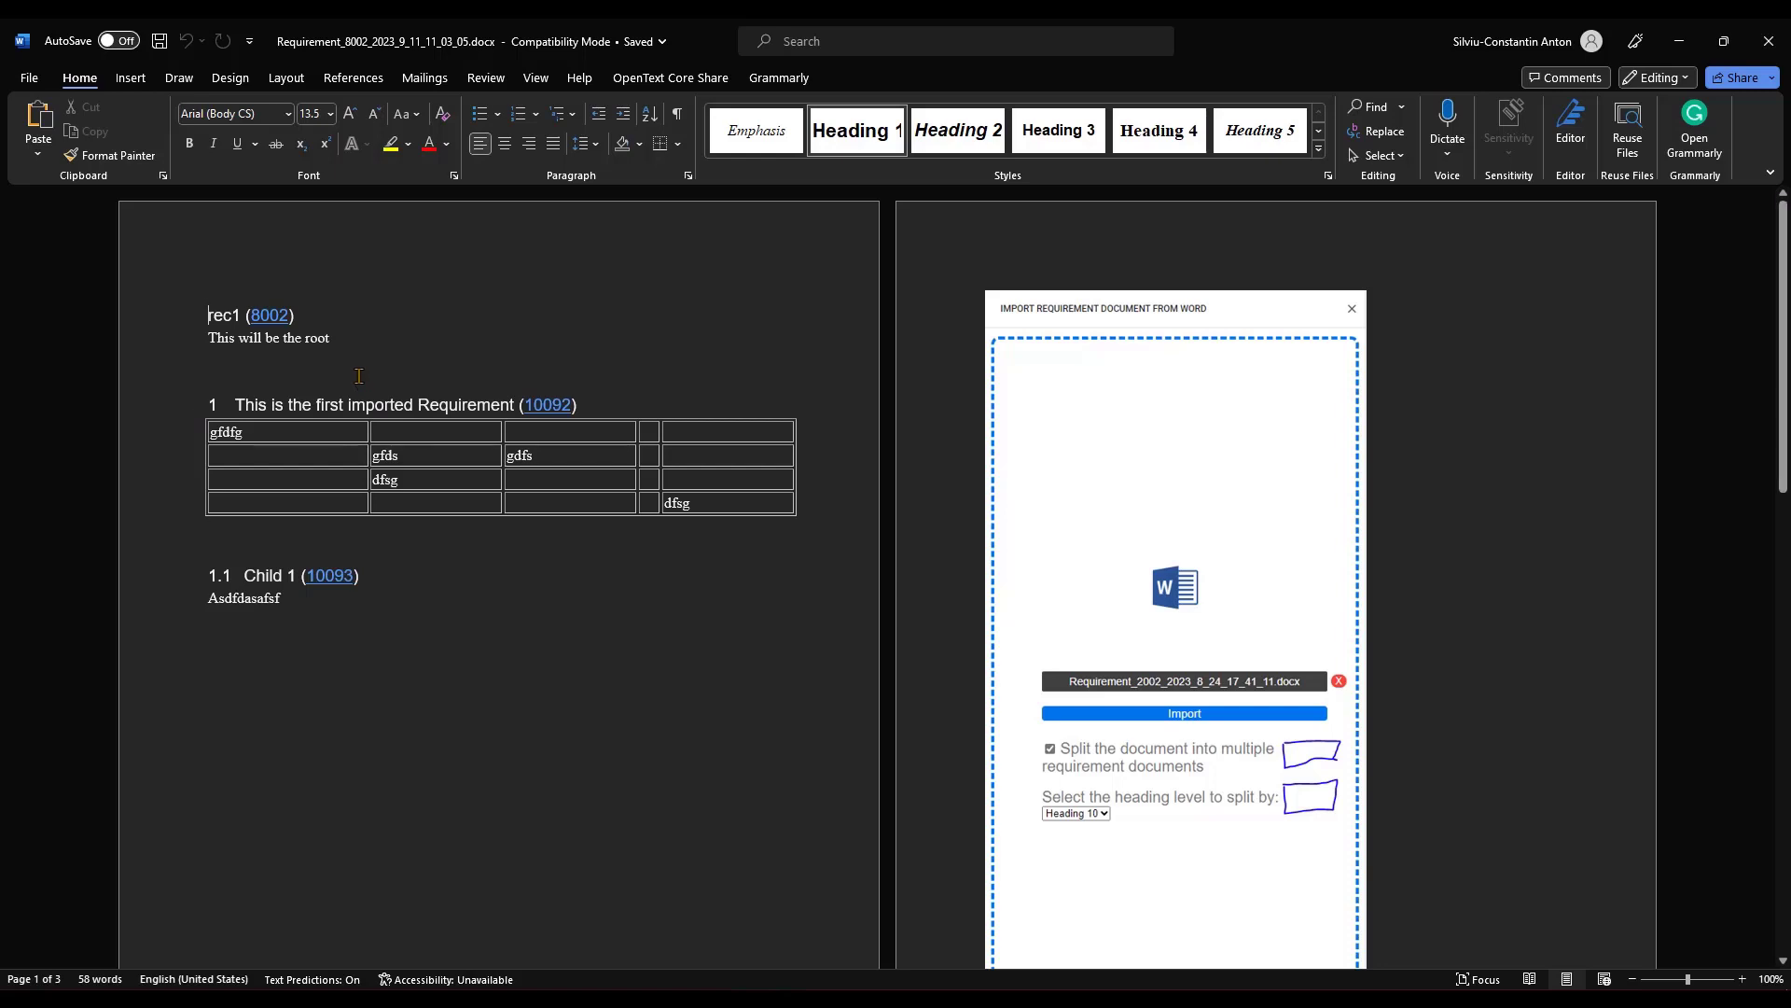
- Change the heading text "This is the first imported Requirement" to "This is now updated", keeping its requirement link
click(438, 407)
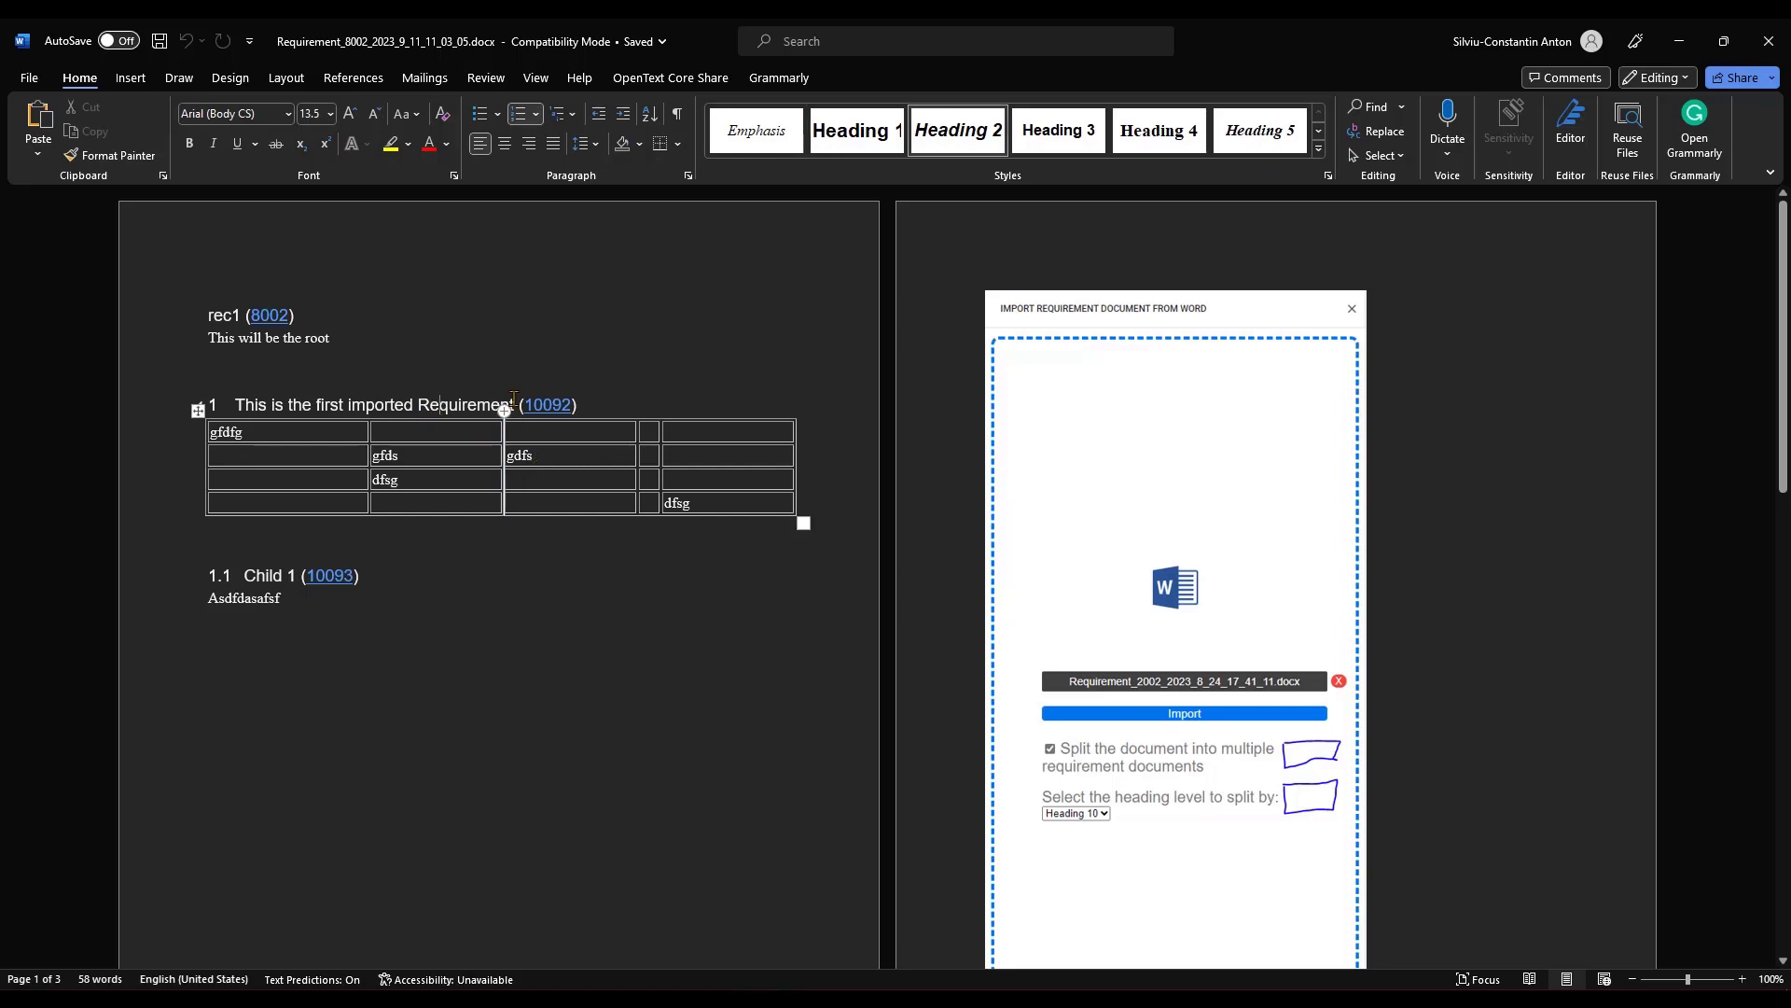
drag(511, 403, 234, 406)
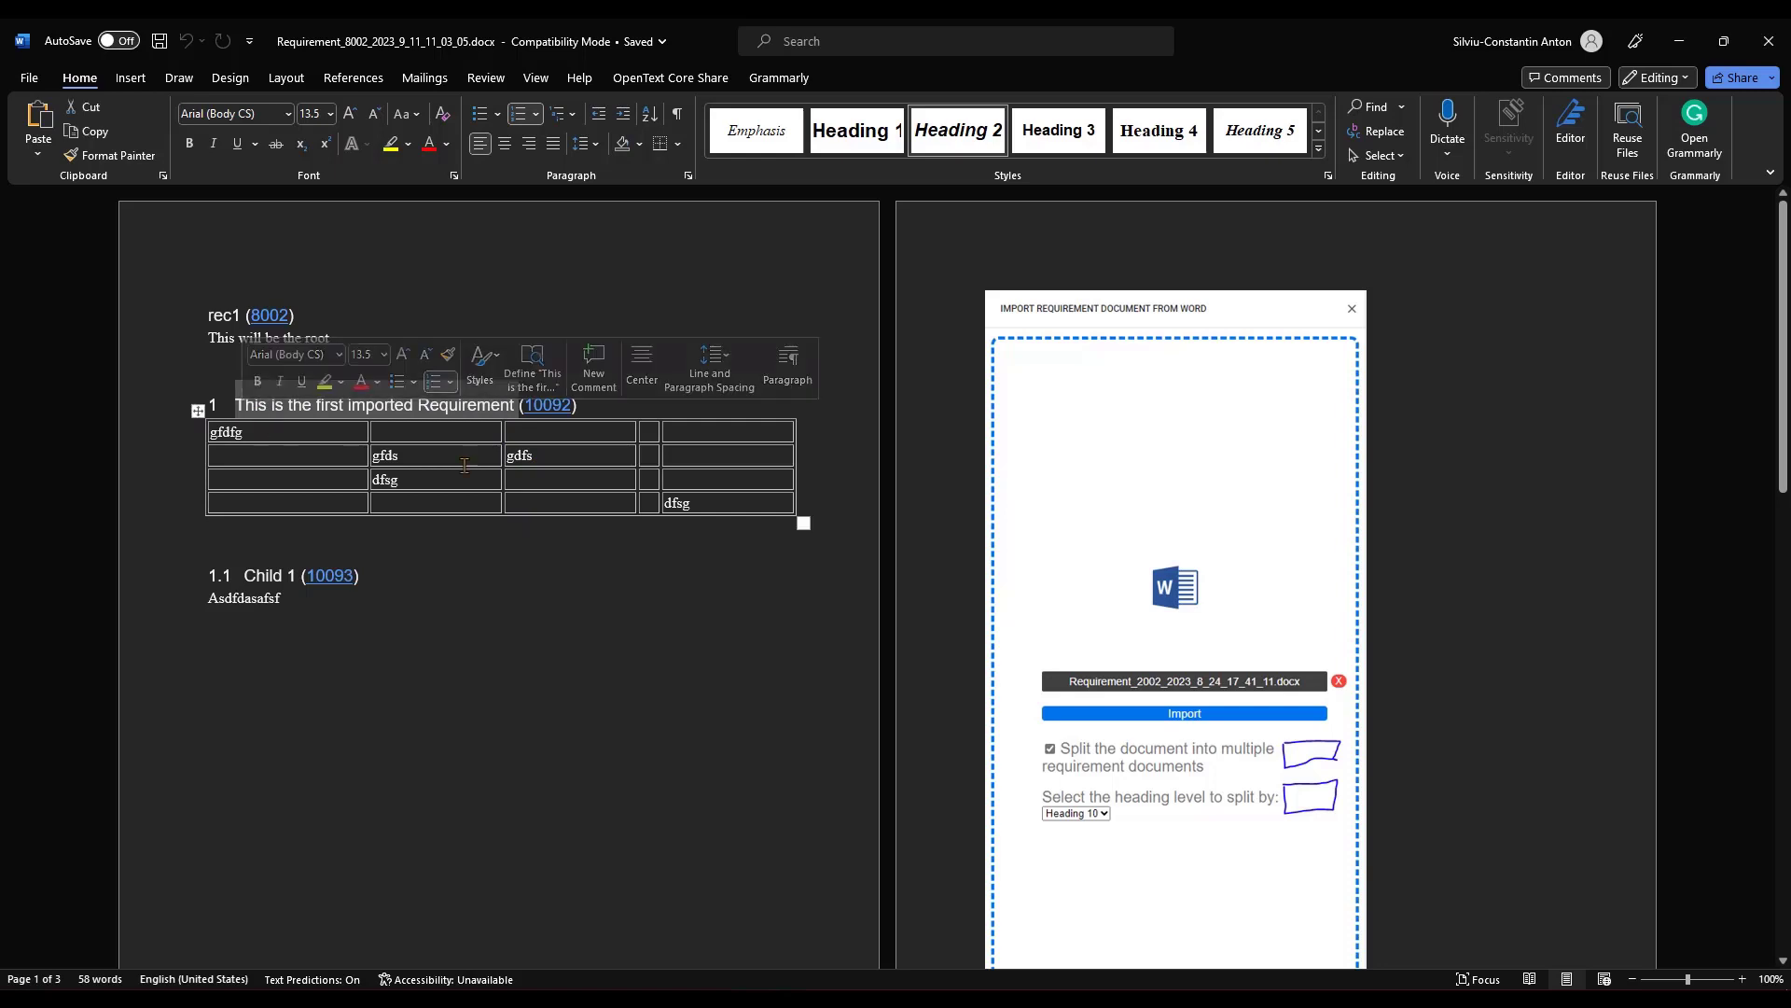
text(This is now)
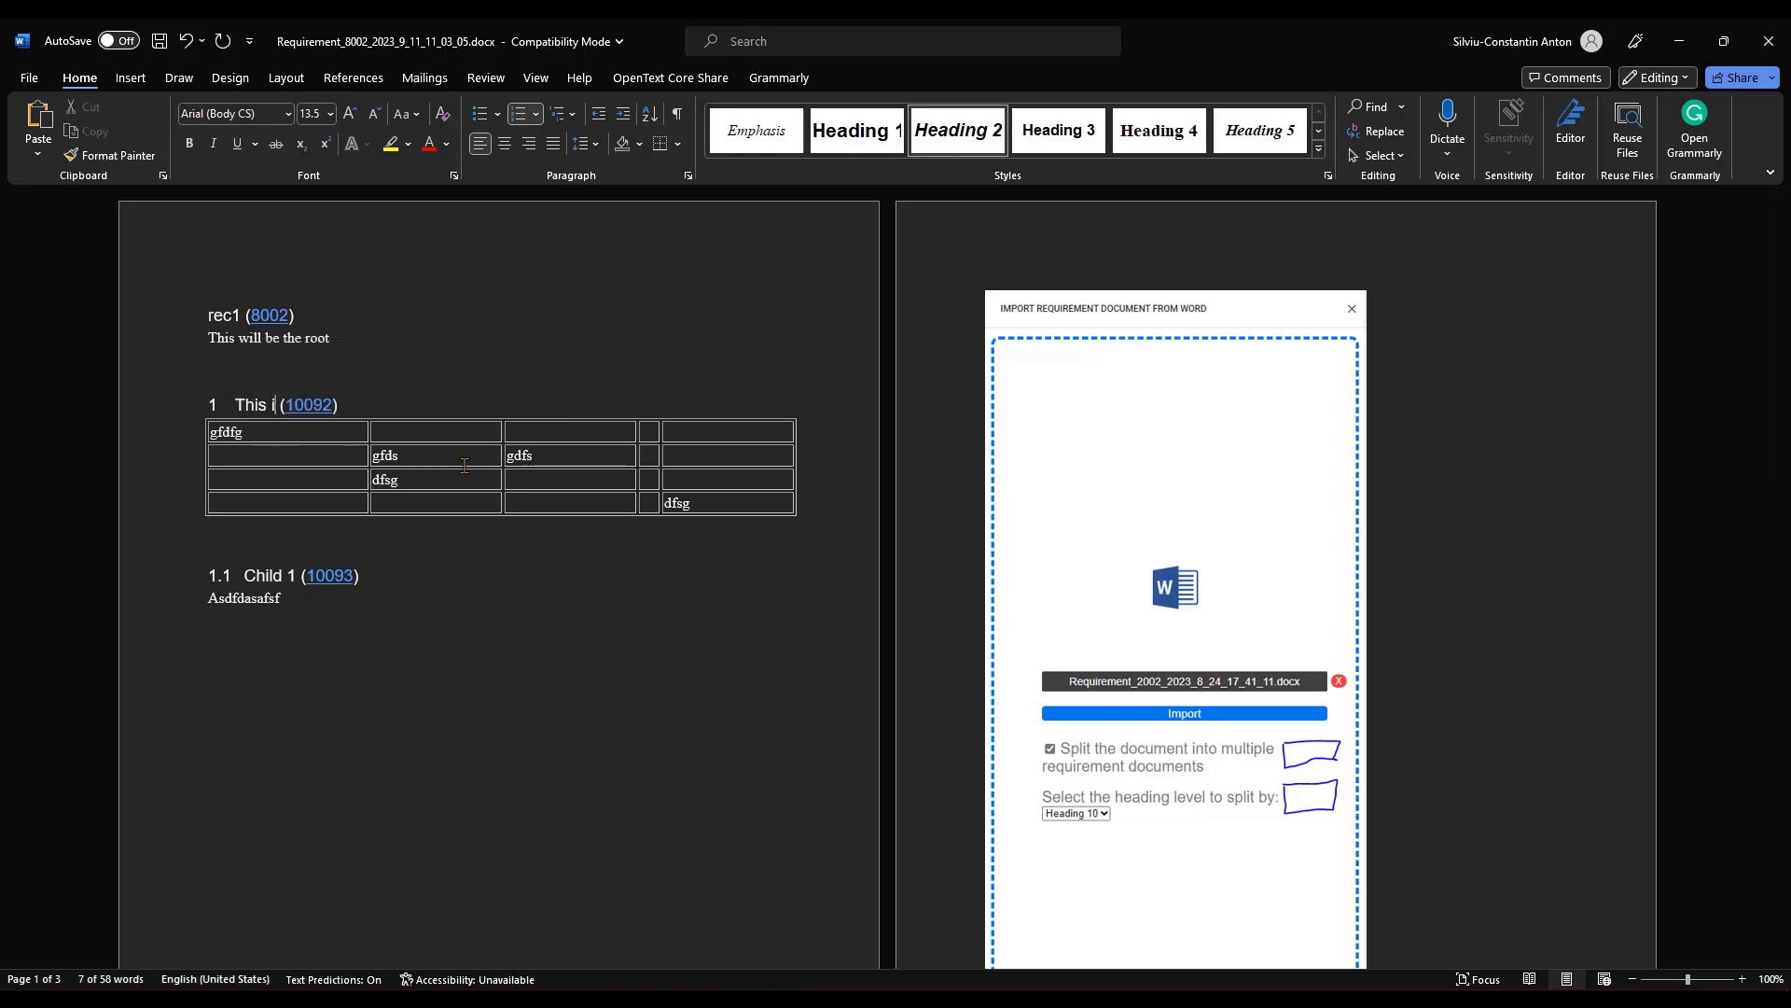
text( updated)
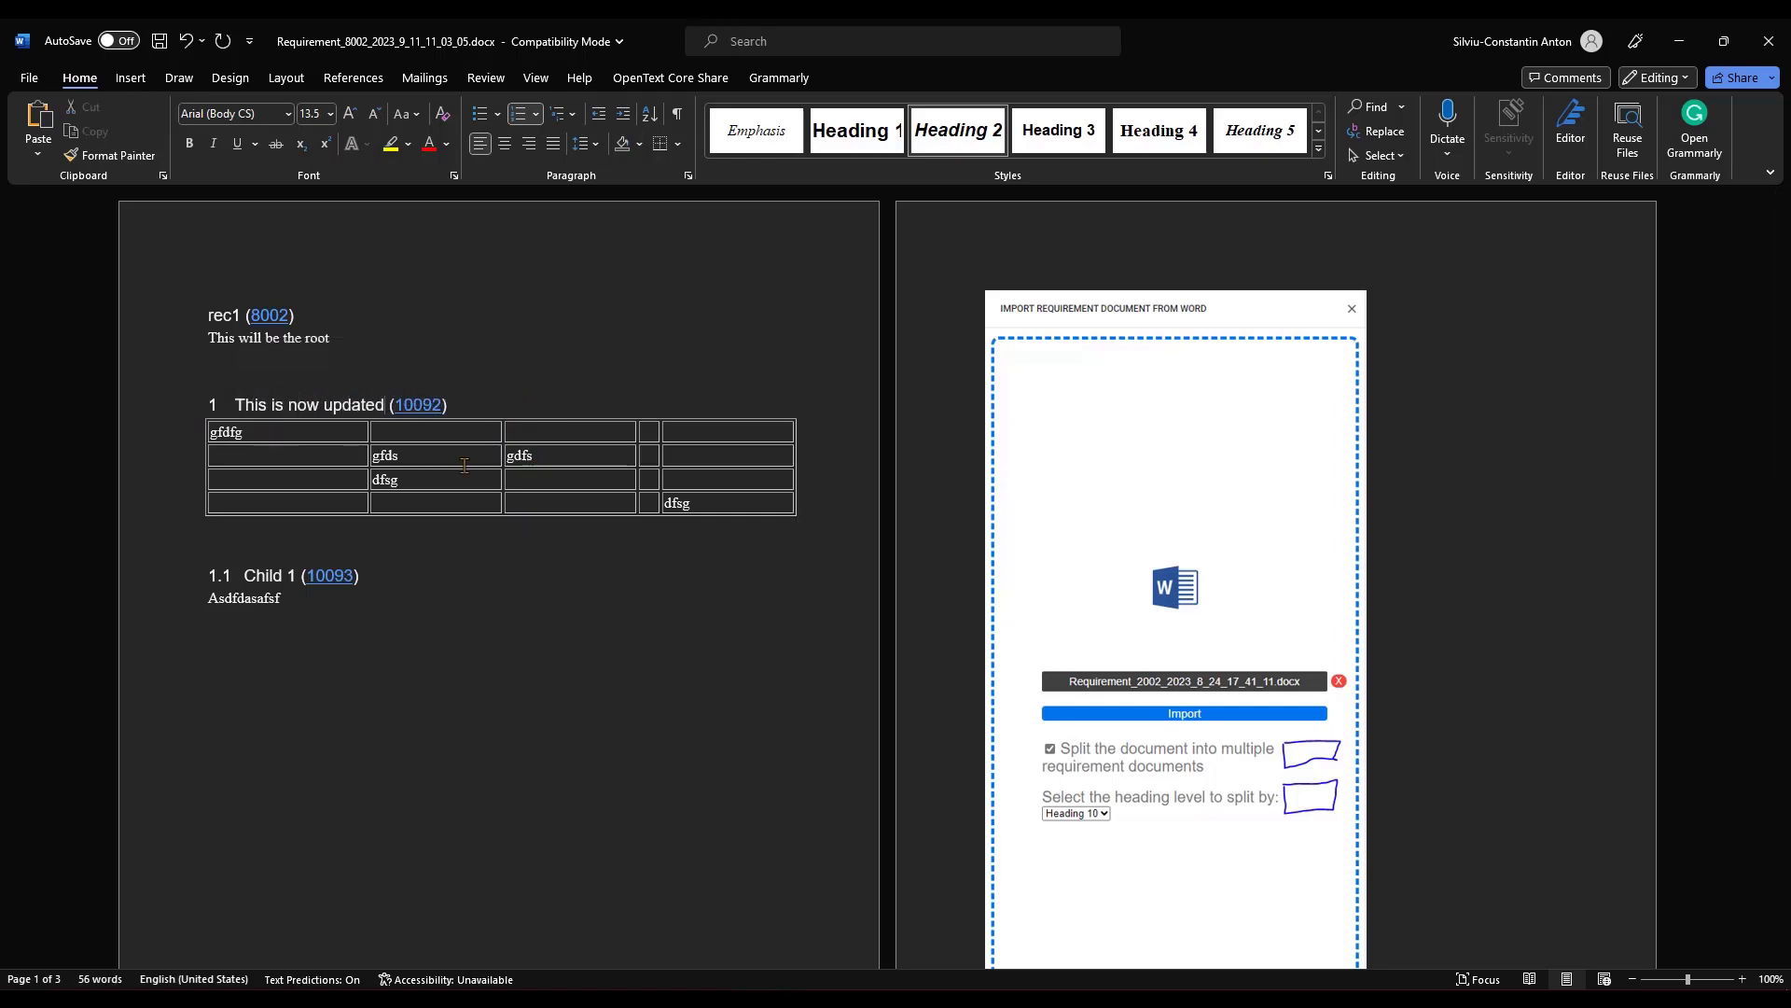
- Replace the table under the "This is now updated" heading with the text "This is a new text belonging to the first req doc."
click(776, 500)
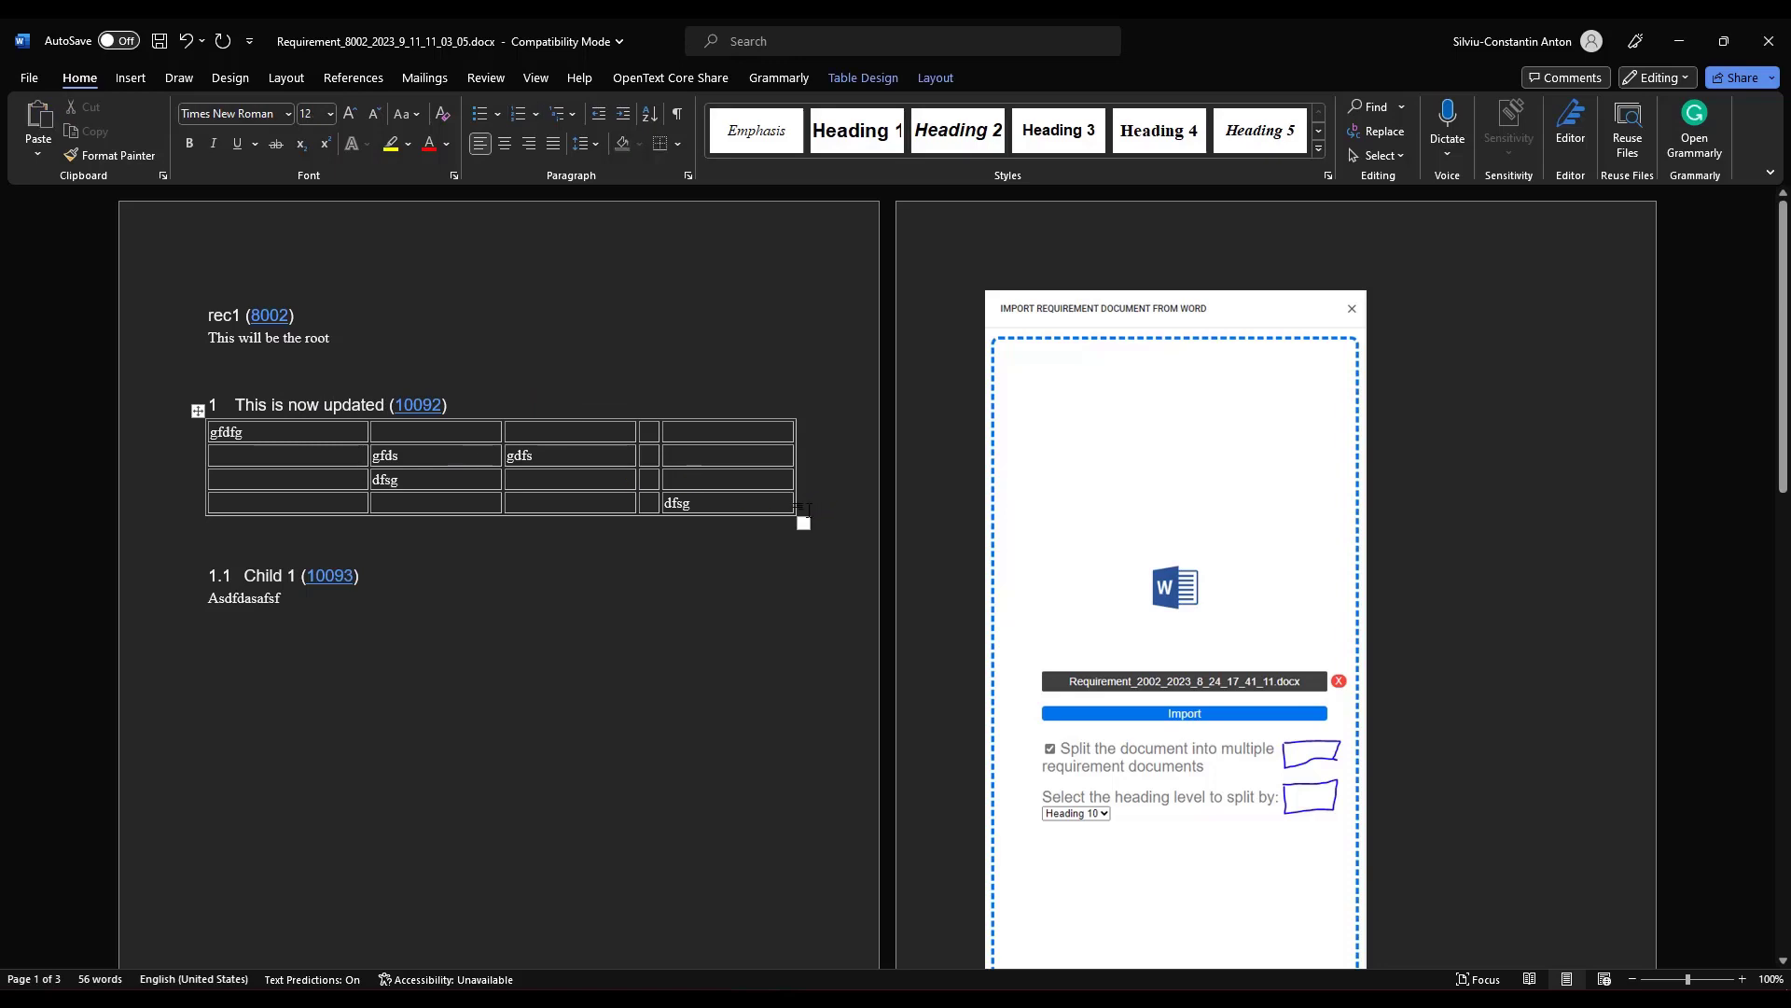
drag(788, 504, 122, 436)
key(BackSpace)
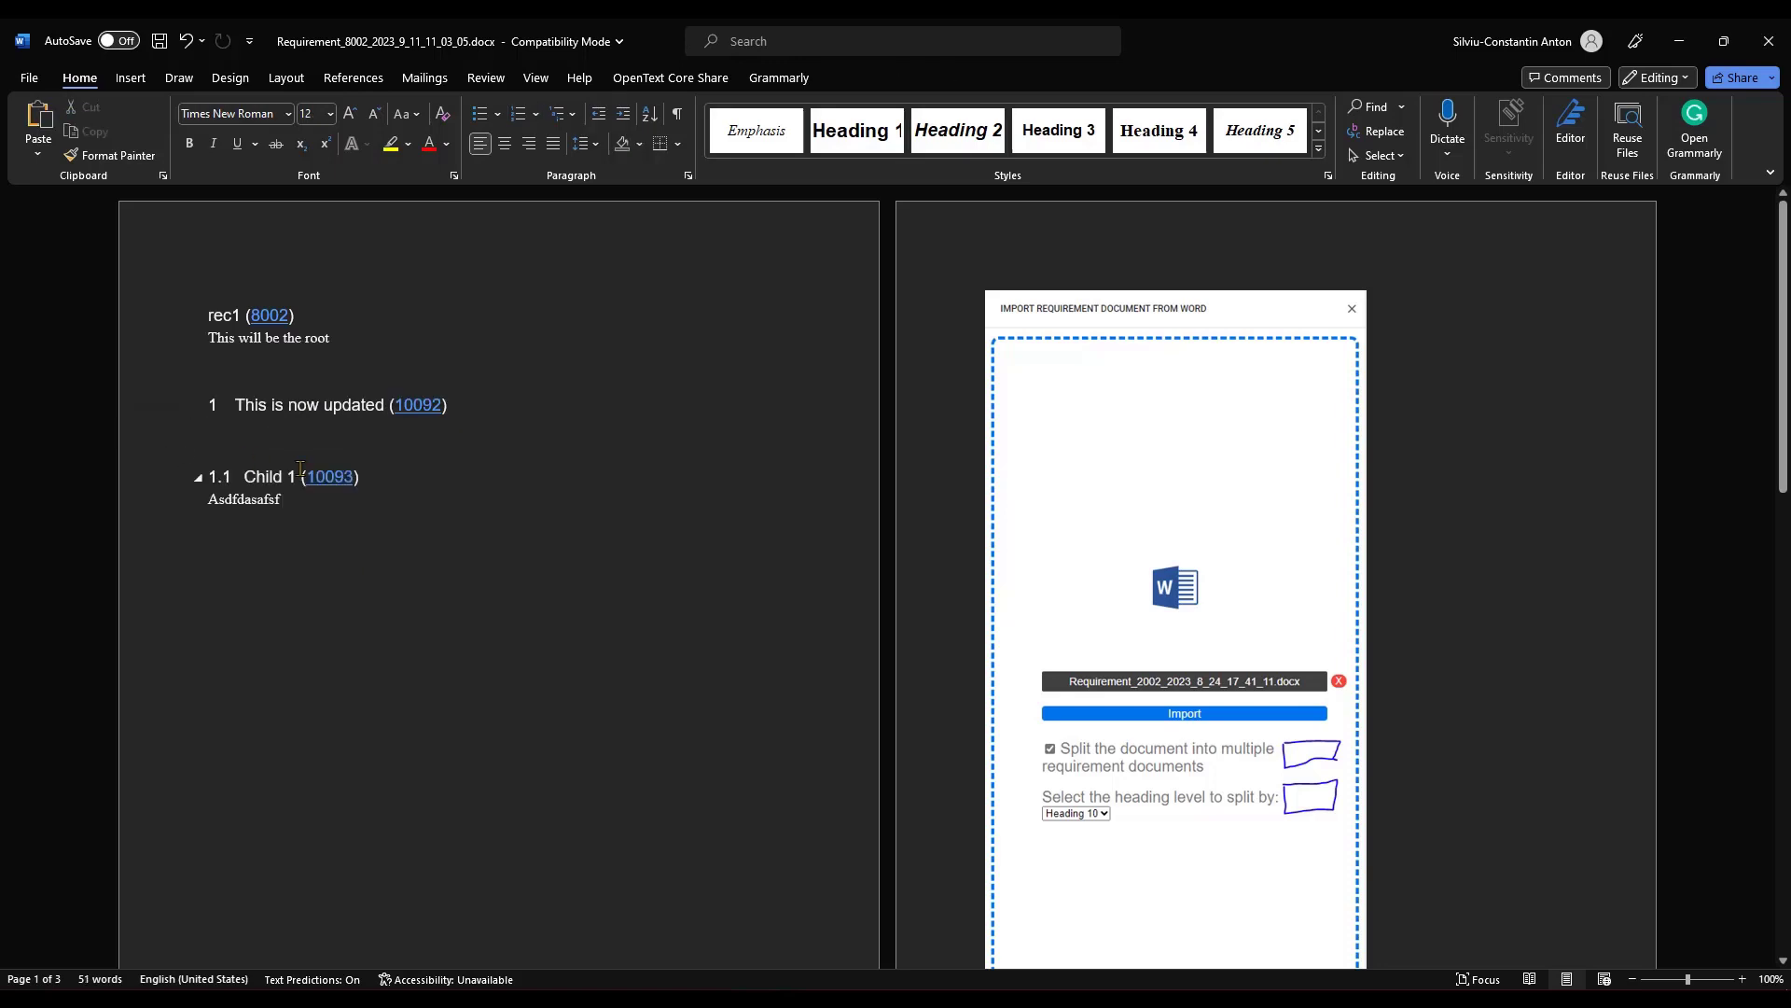
text(T)
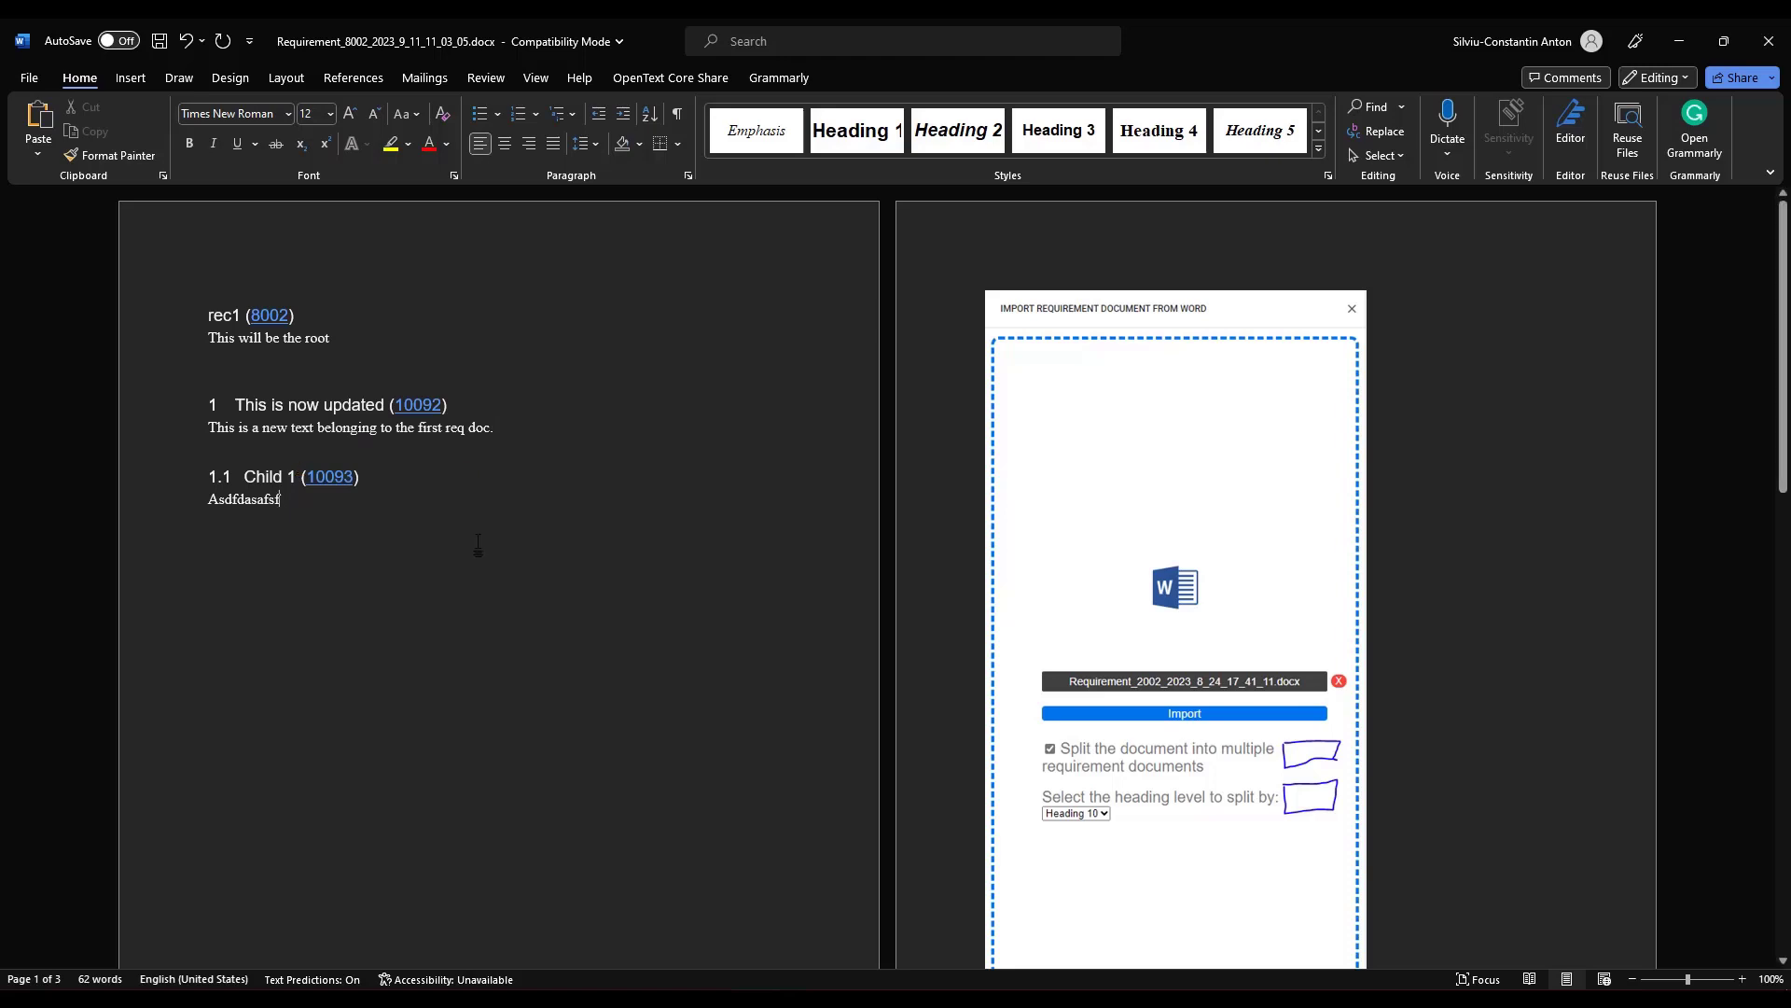
- Save and close the edited Word document and return to the requirements page in the browser
key(ctrl+s)
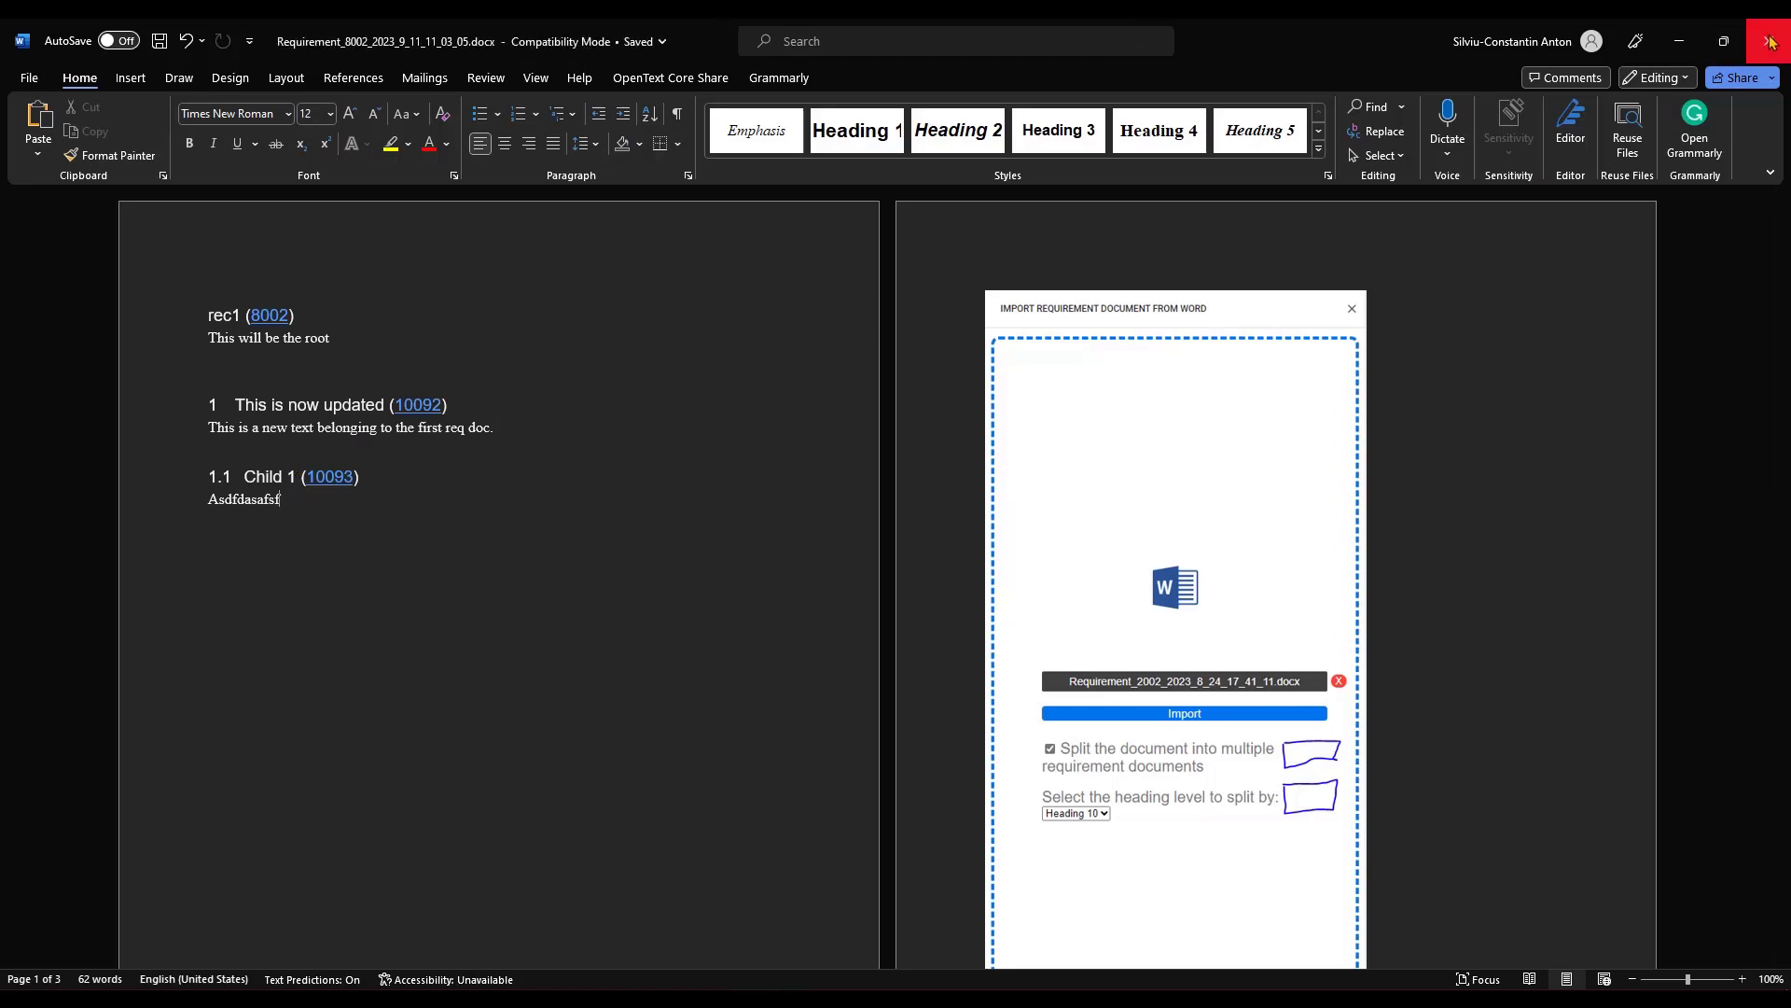
click(1766, 42)
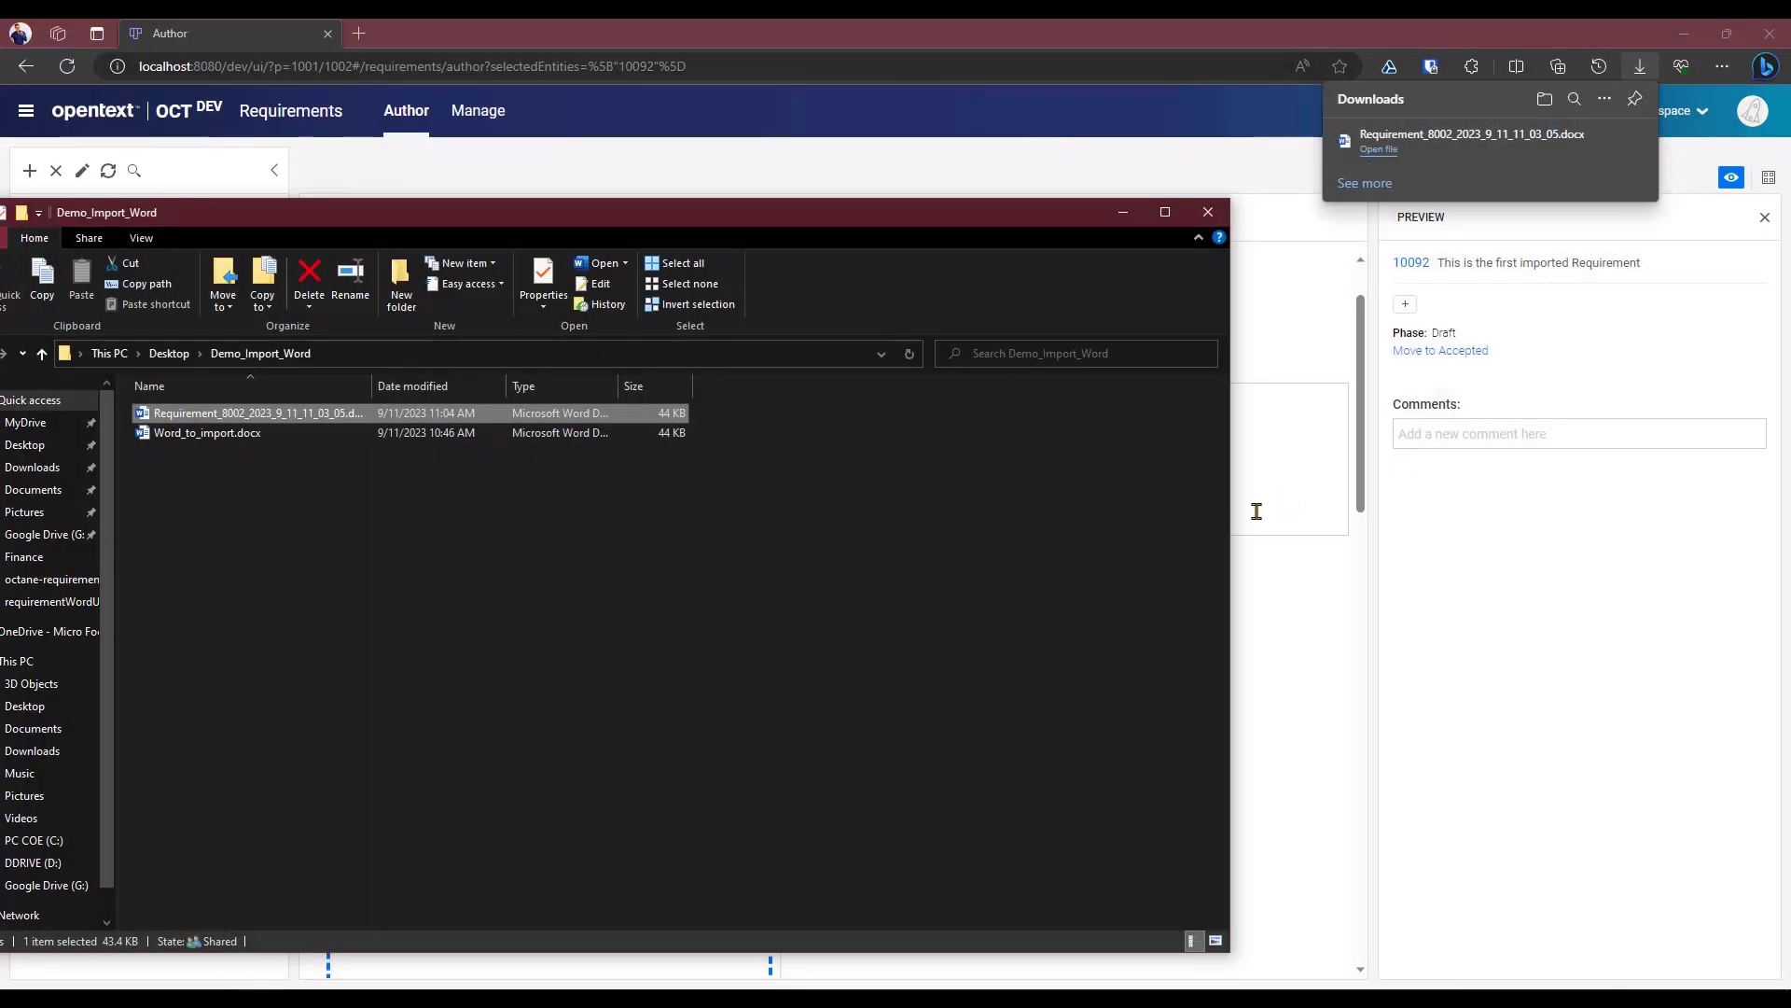
click(1341, 619)
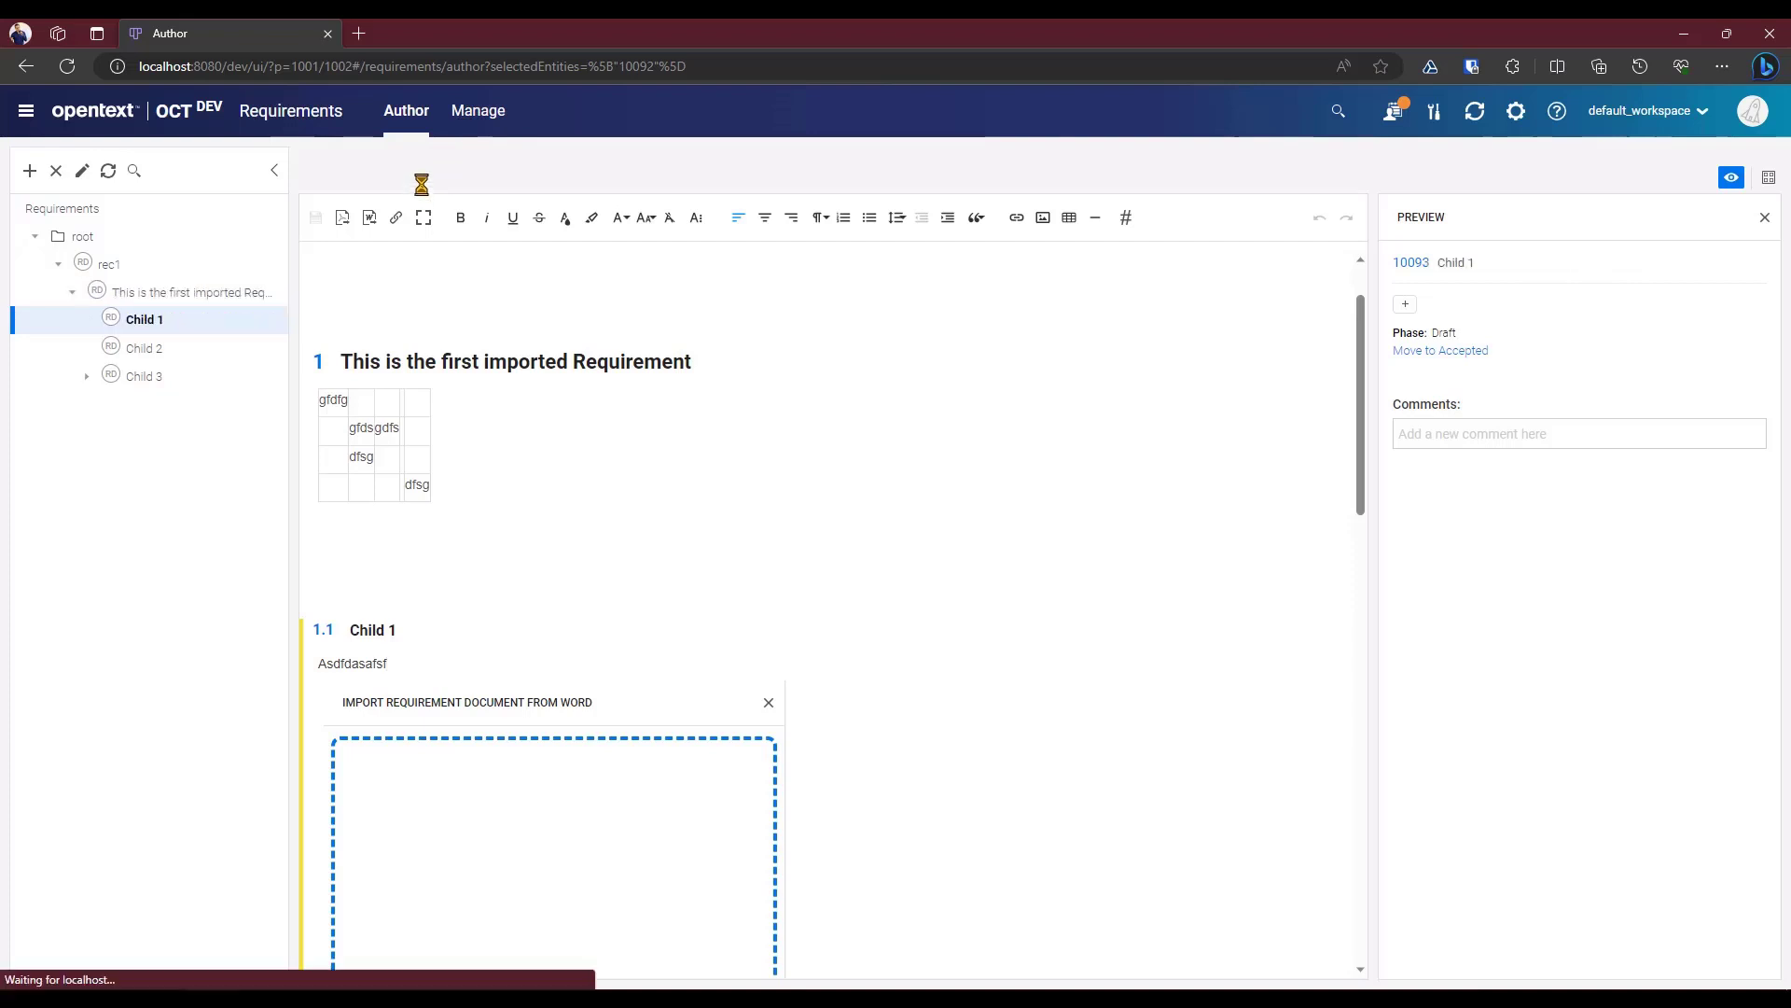
- Switch to the Manage view and show the child requirements of rec1
click(476, 112)
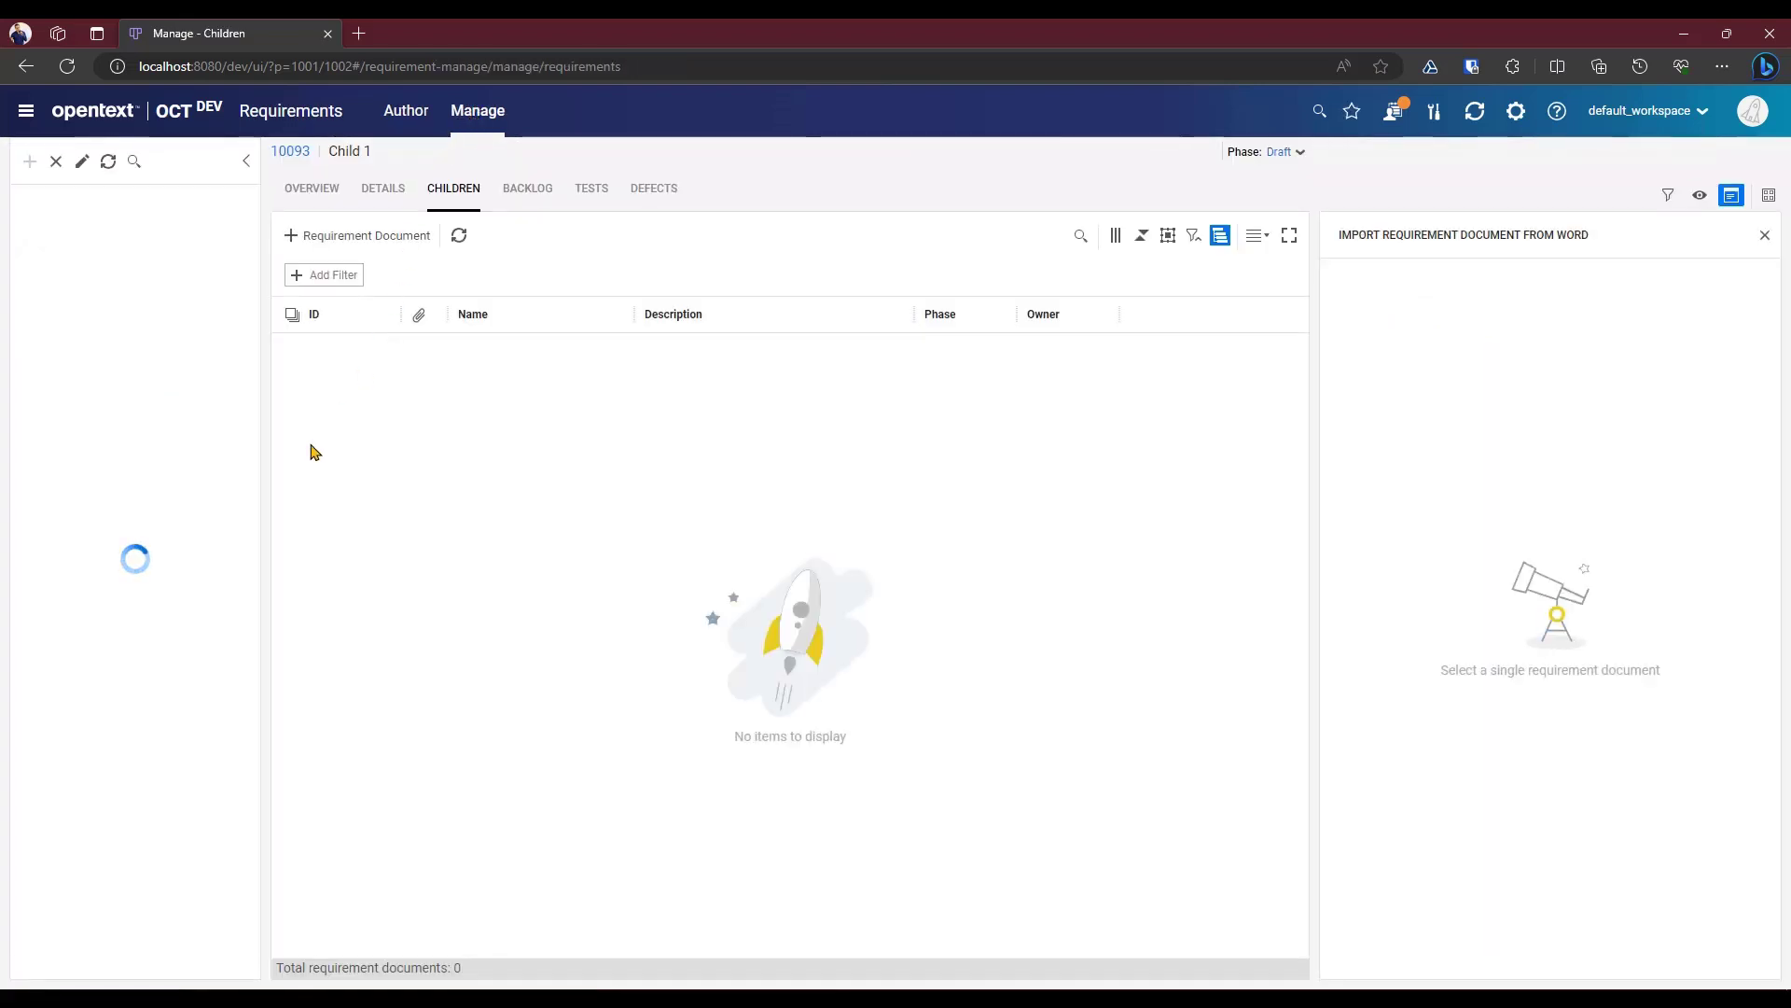
click(101, 256)
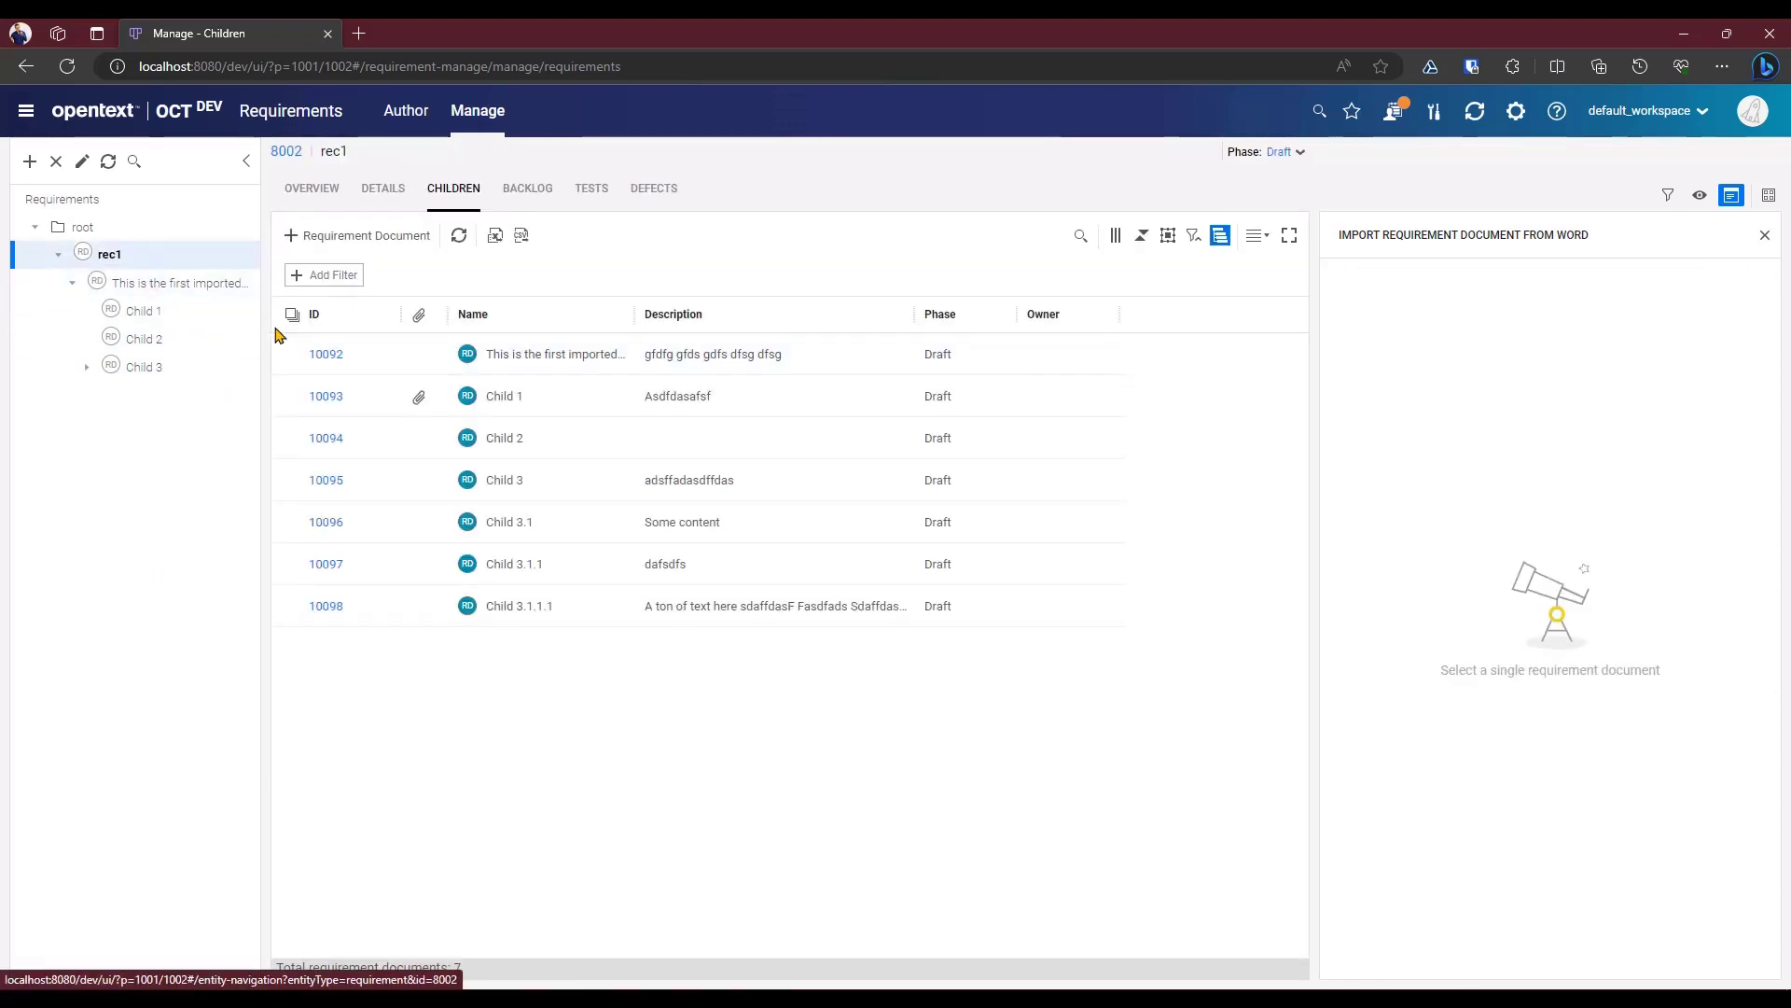
click(390, 194)
click(466, 193)
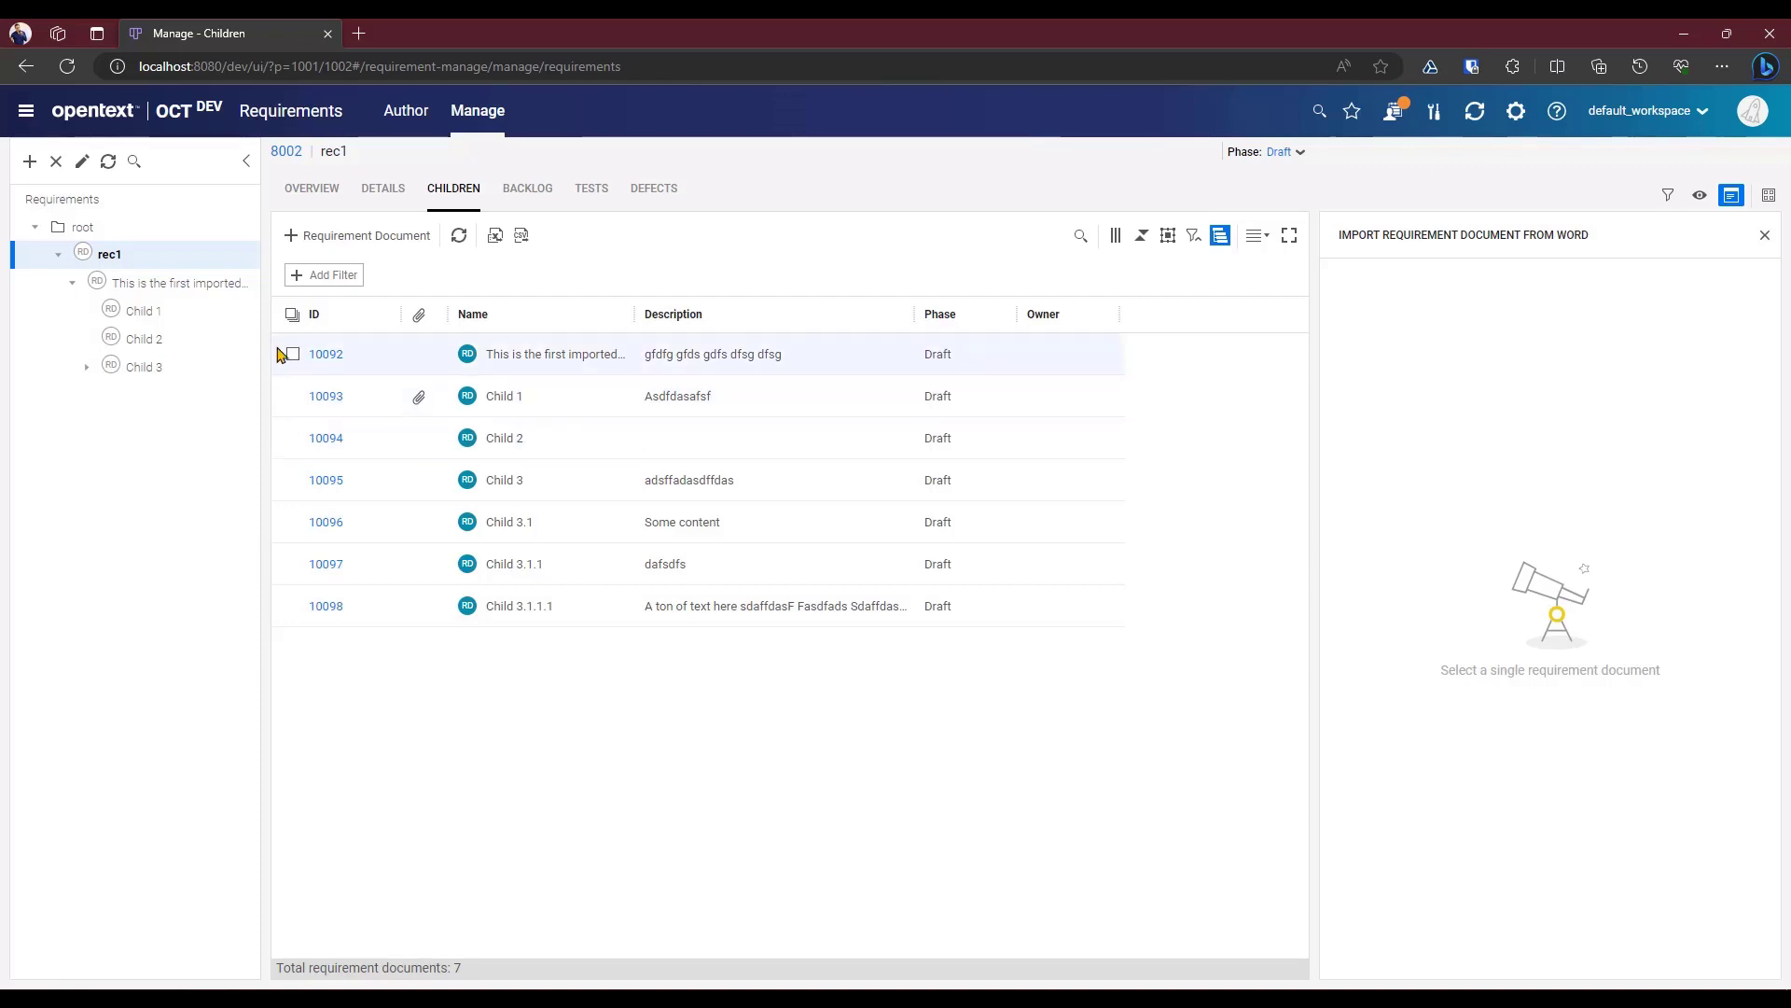
- With requirement 10092 selected, import Requirement_8002_2023_9_11_11_03_05.docx, splitting it into multiple requirement documents by Heading 10
click(294, 358)
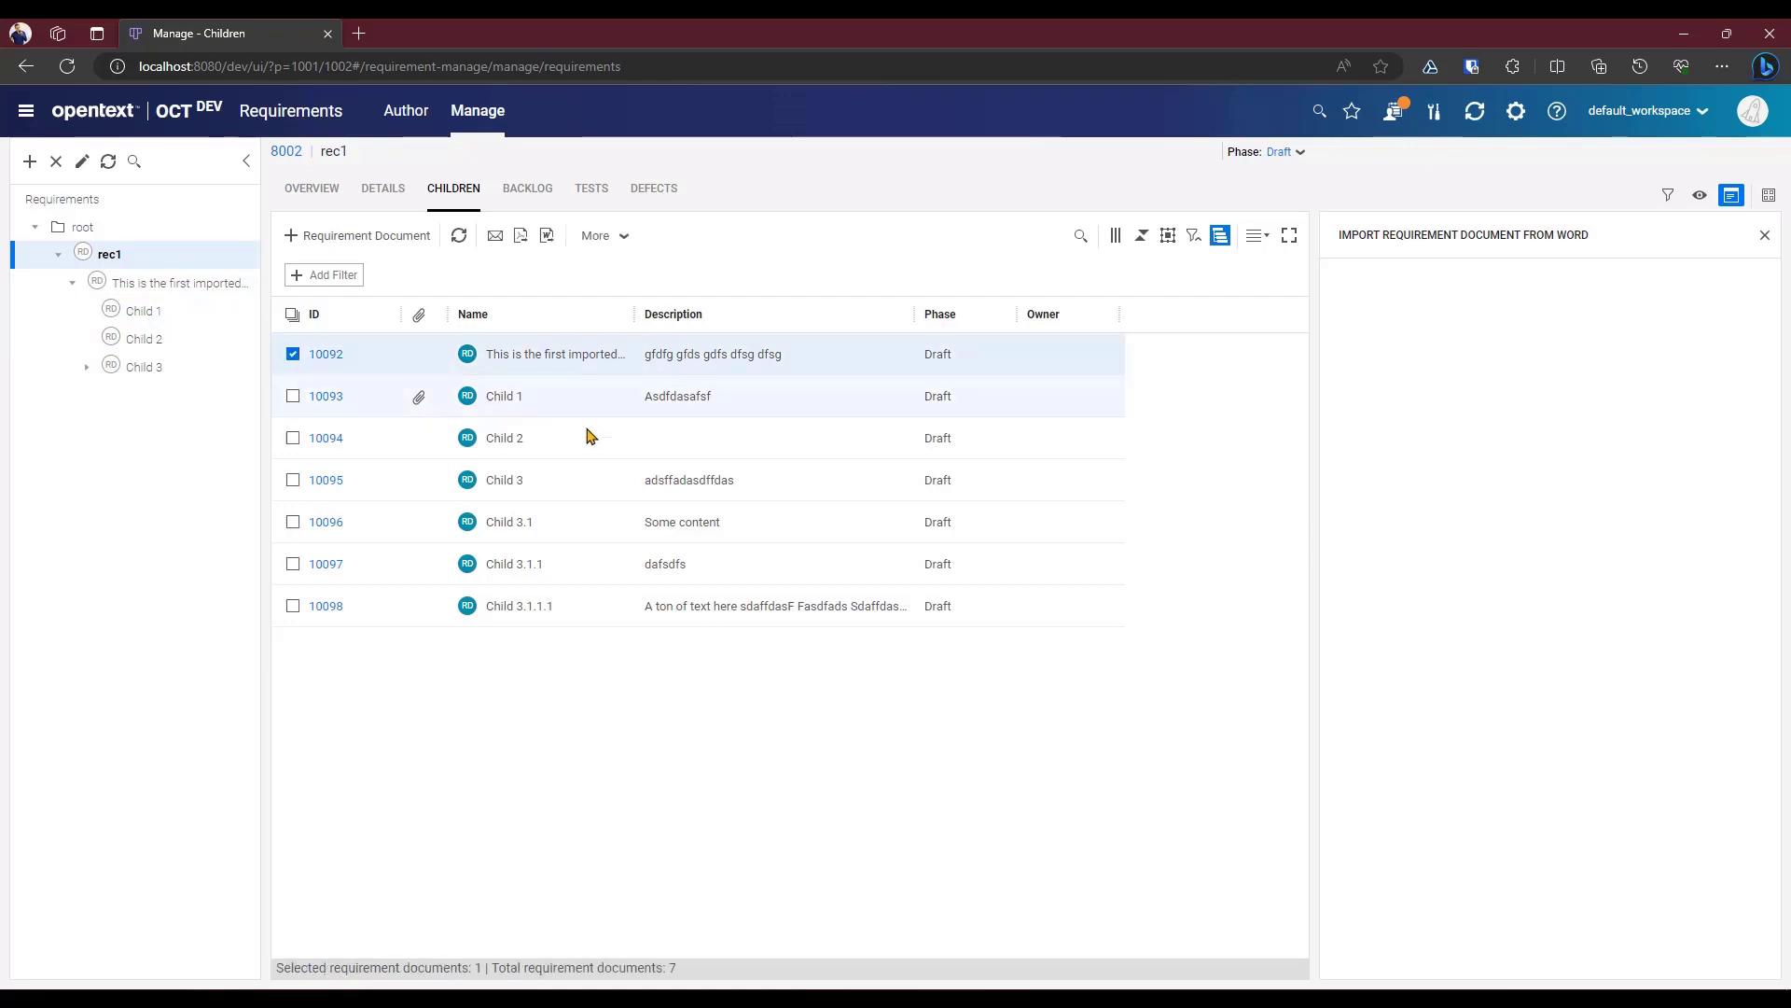
click(1453, 527)
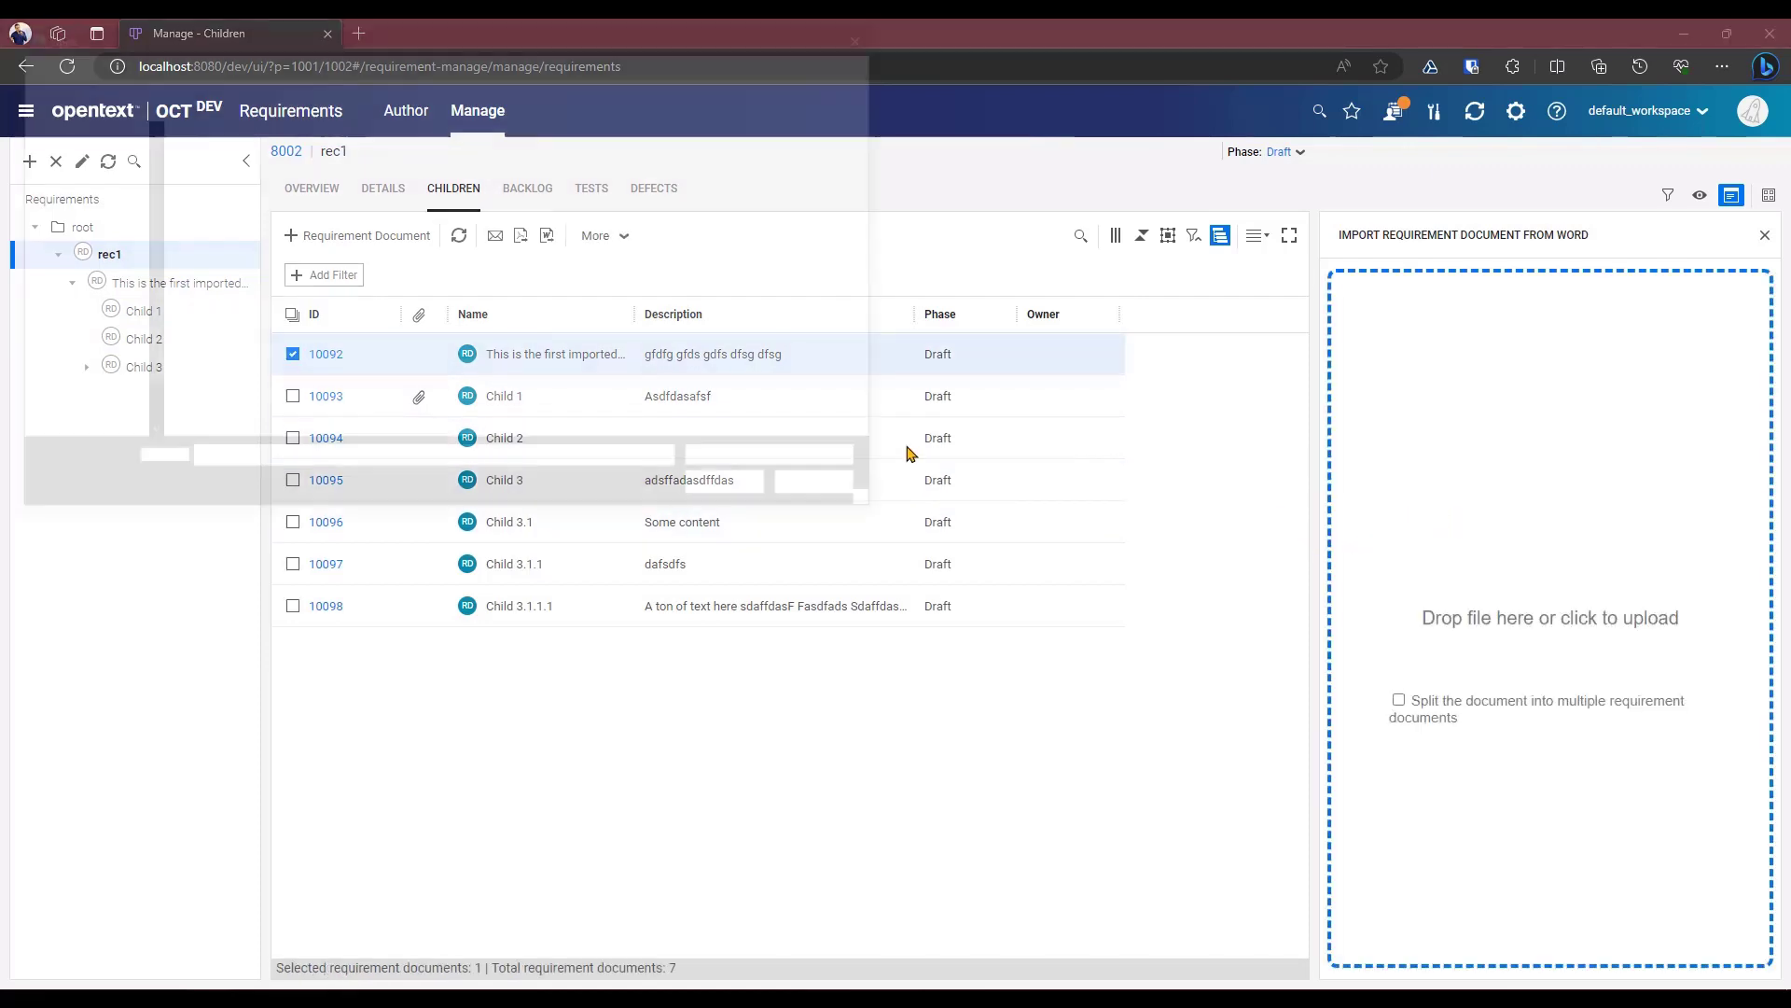
click(347, 159)
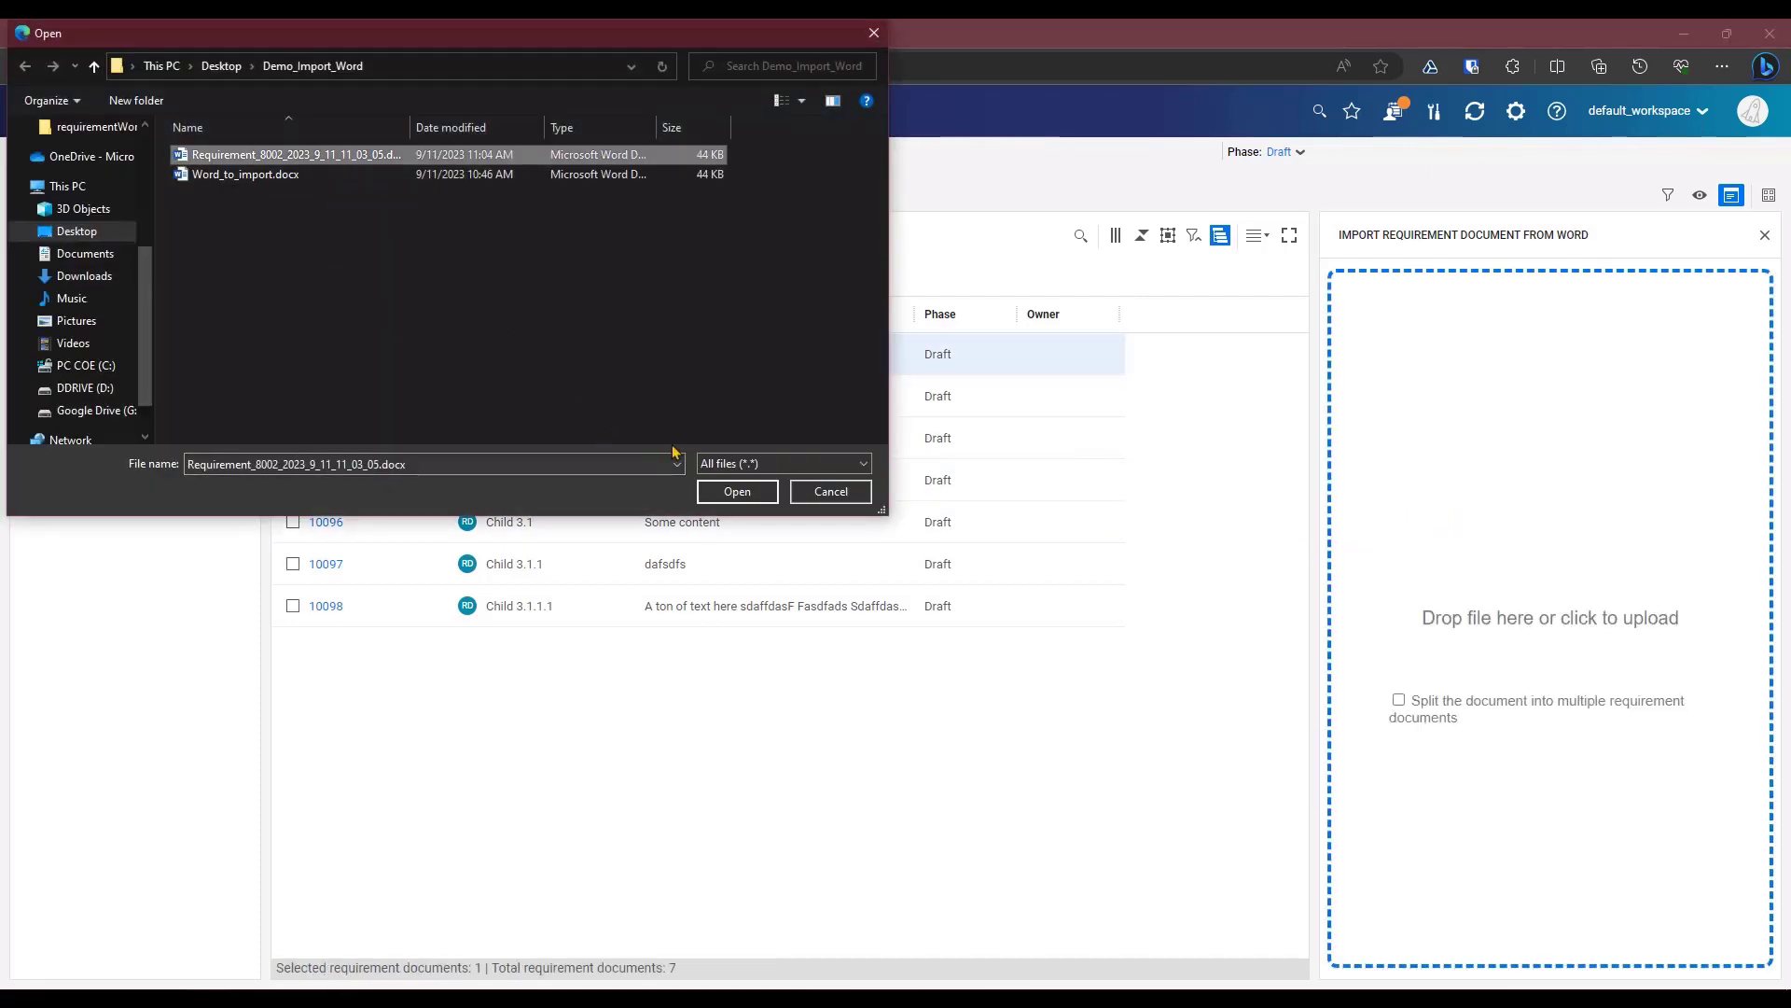
click(757, 494)
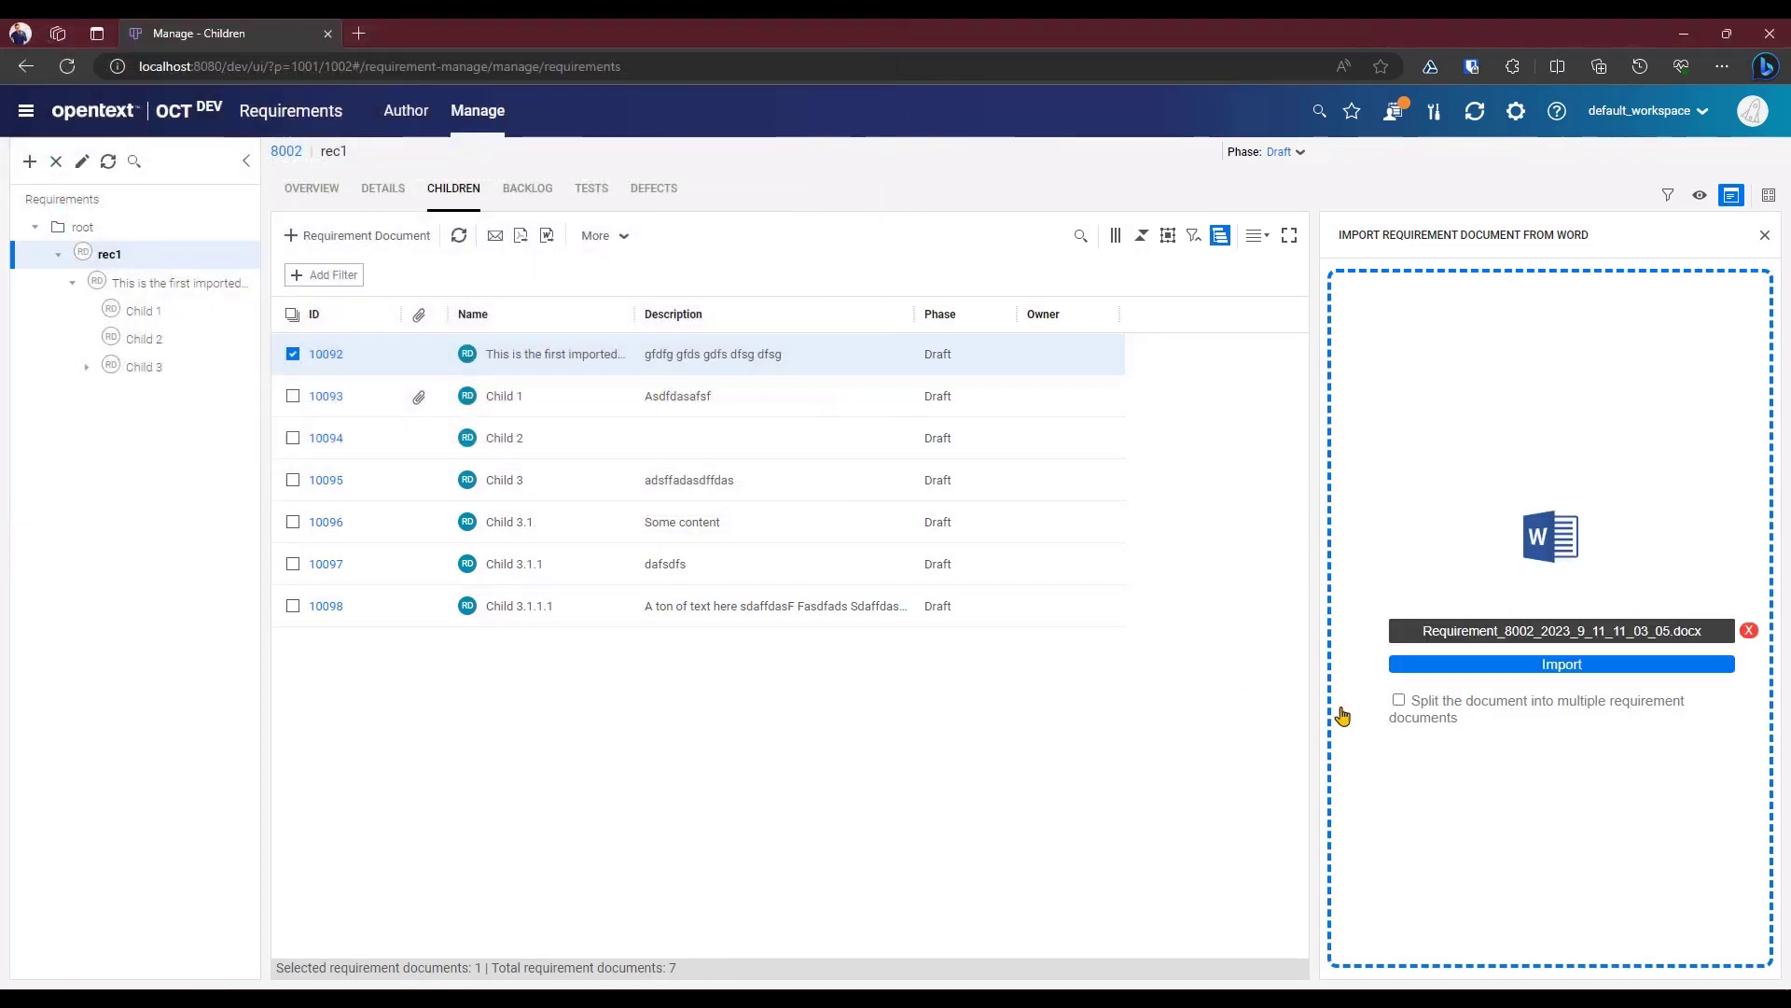
click(1399, 699)
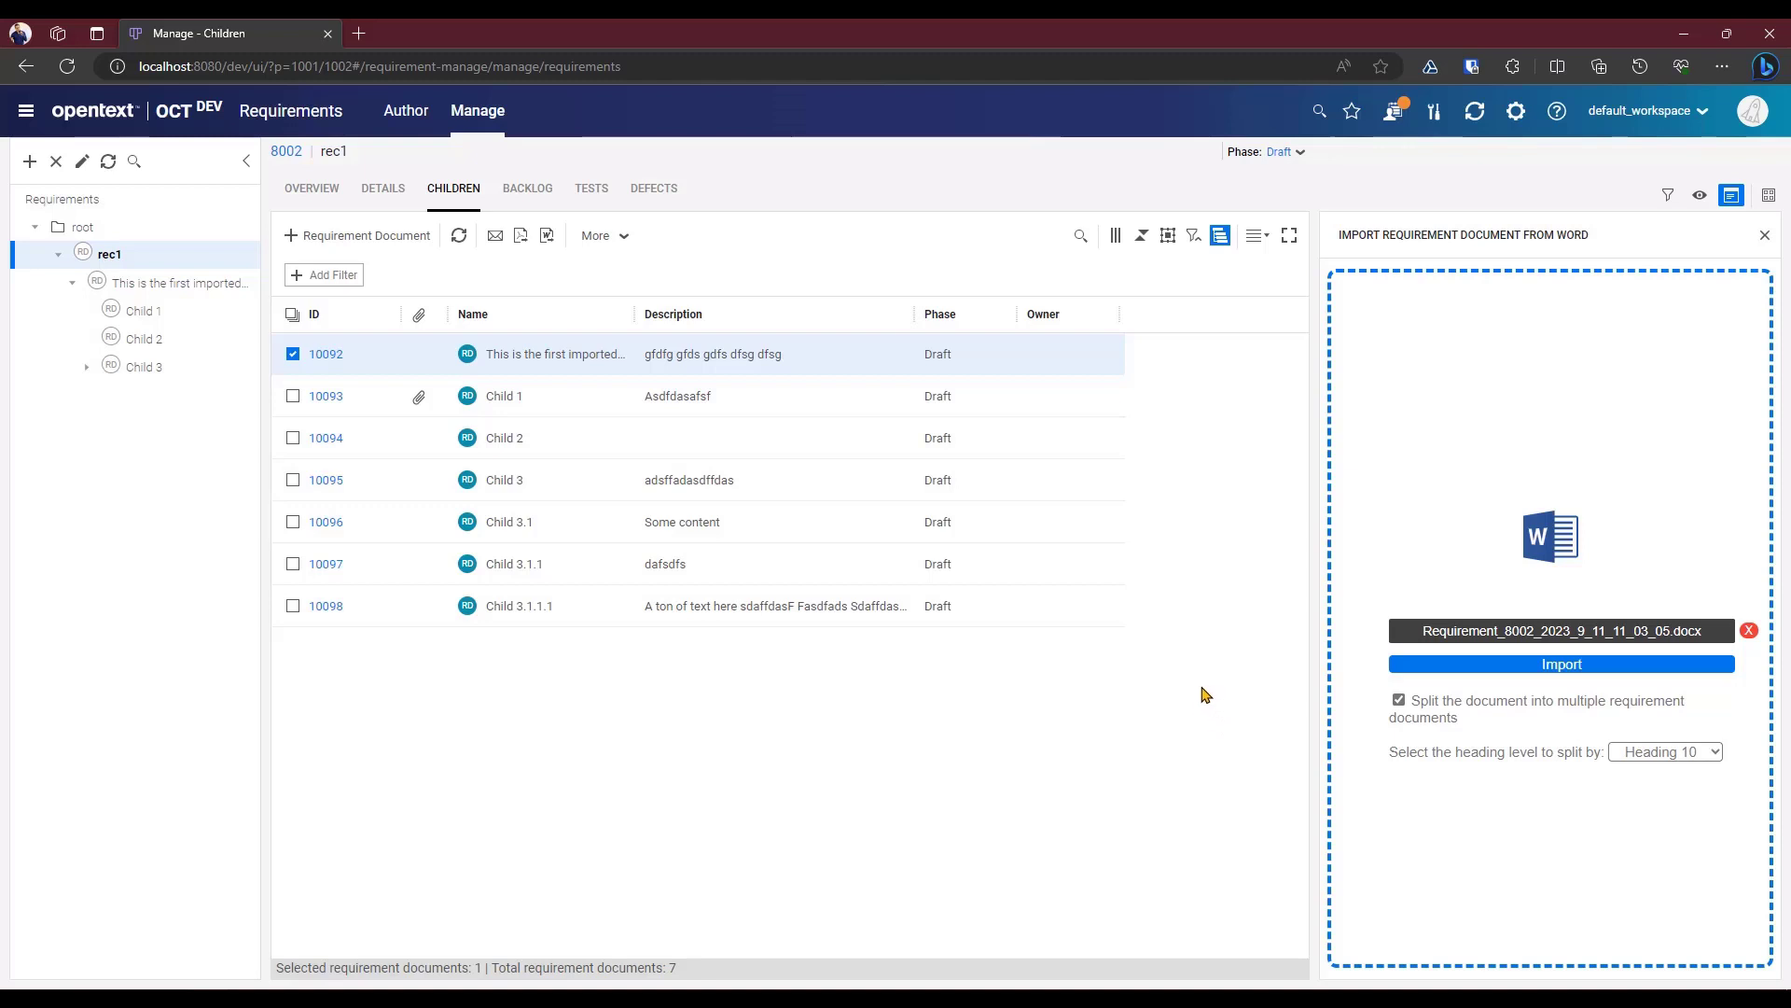
click(1573, 666)
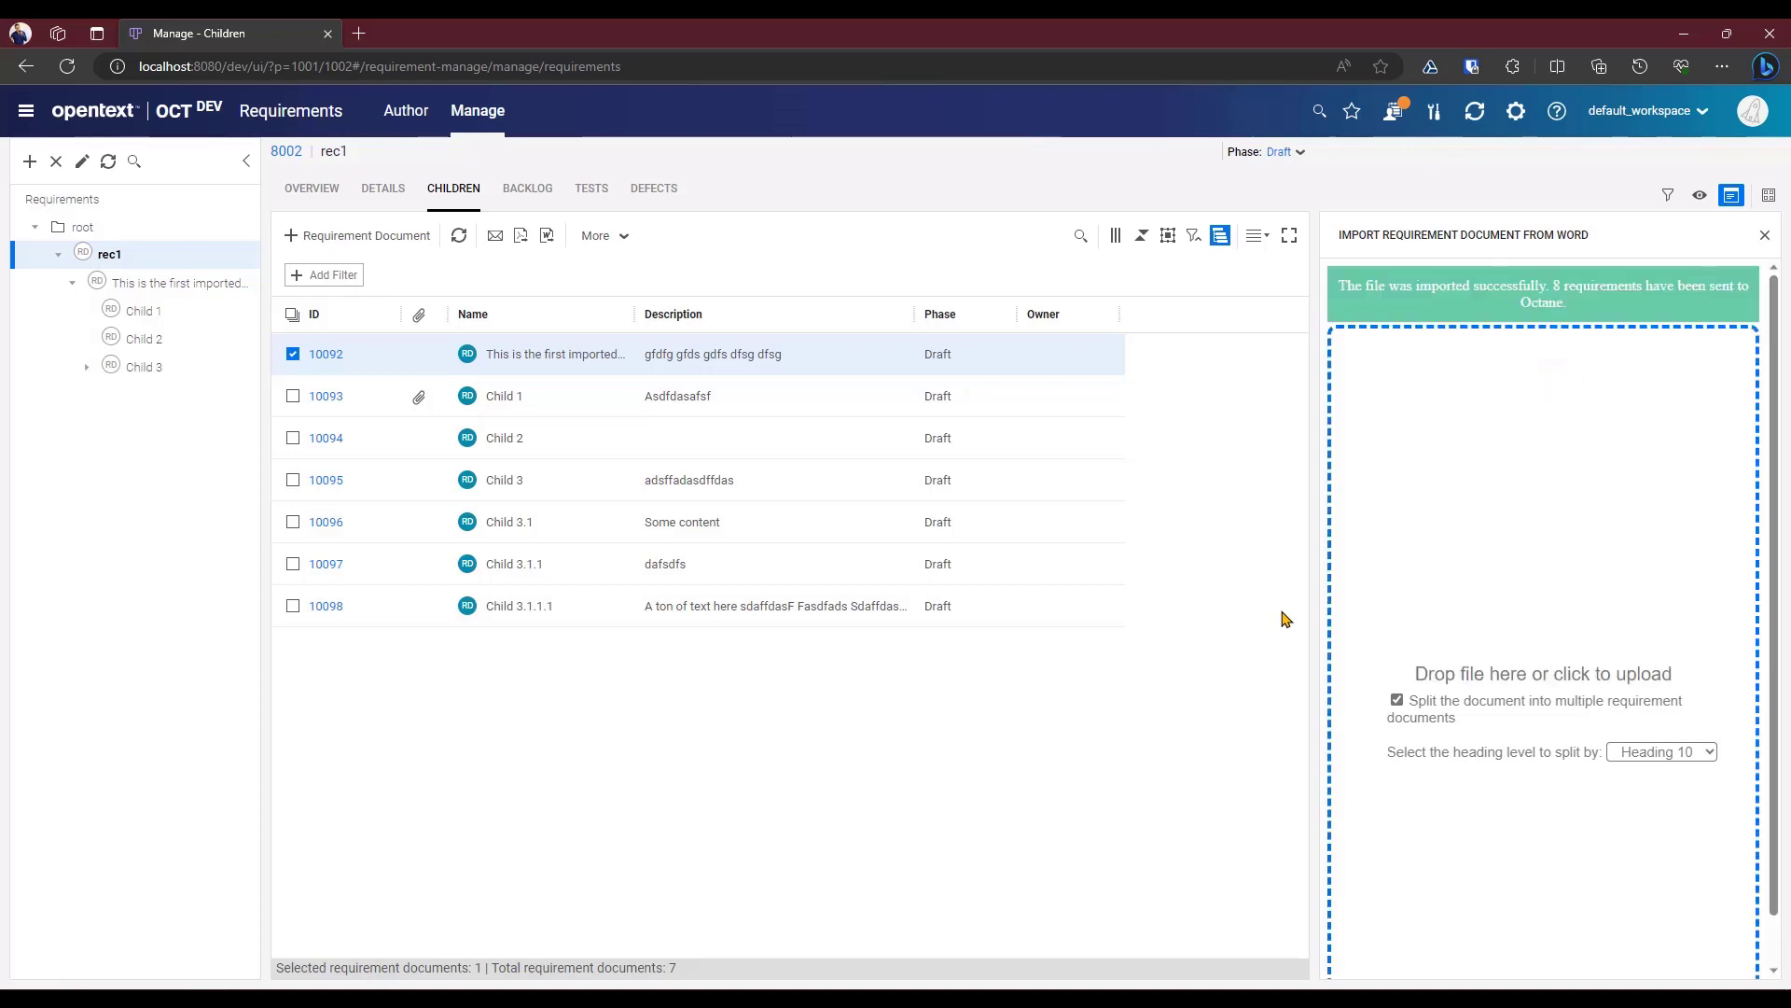
- Refresh rec1's child requirements, check the name and description of requirement 10092 in its details, and return to the list
click(458, 236)
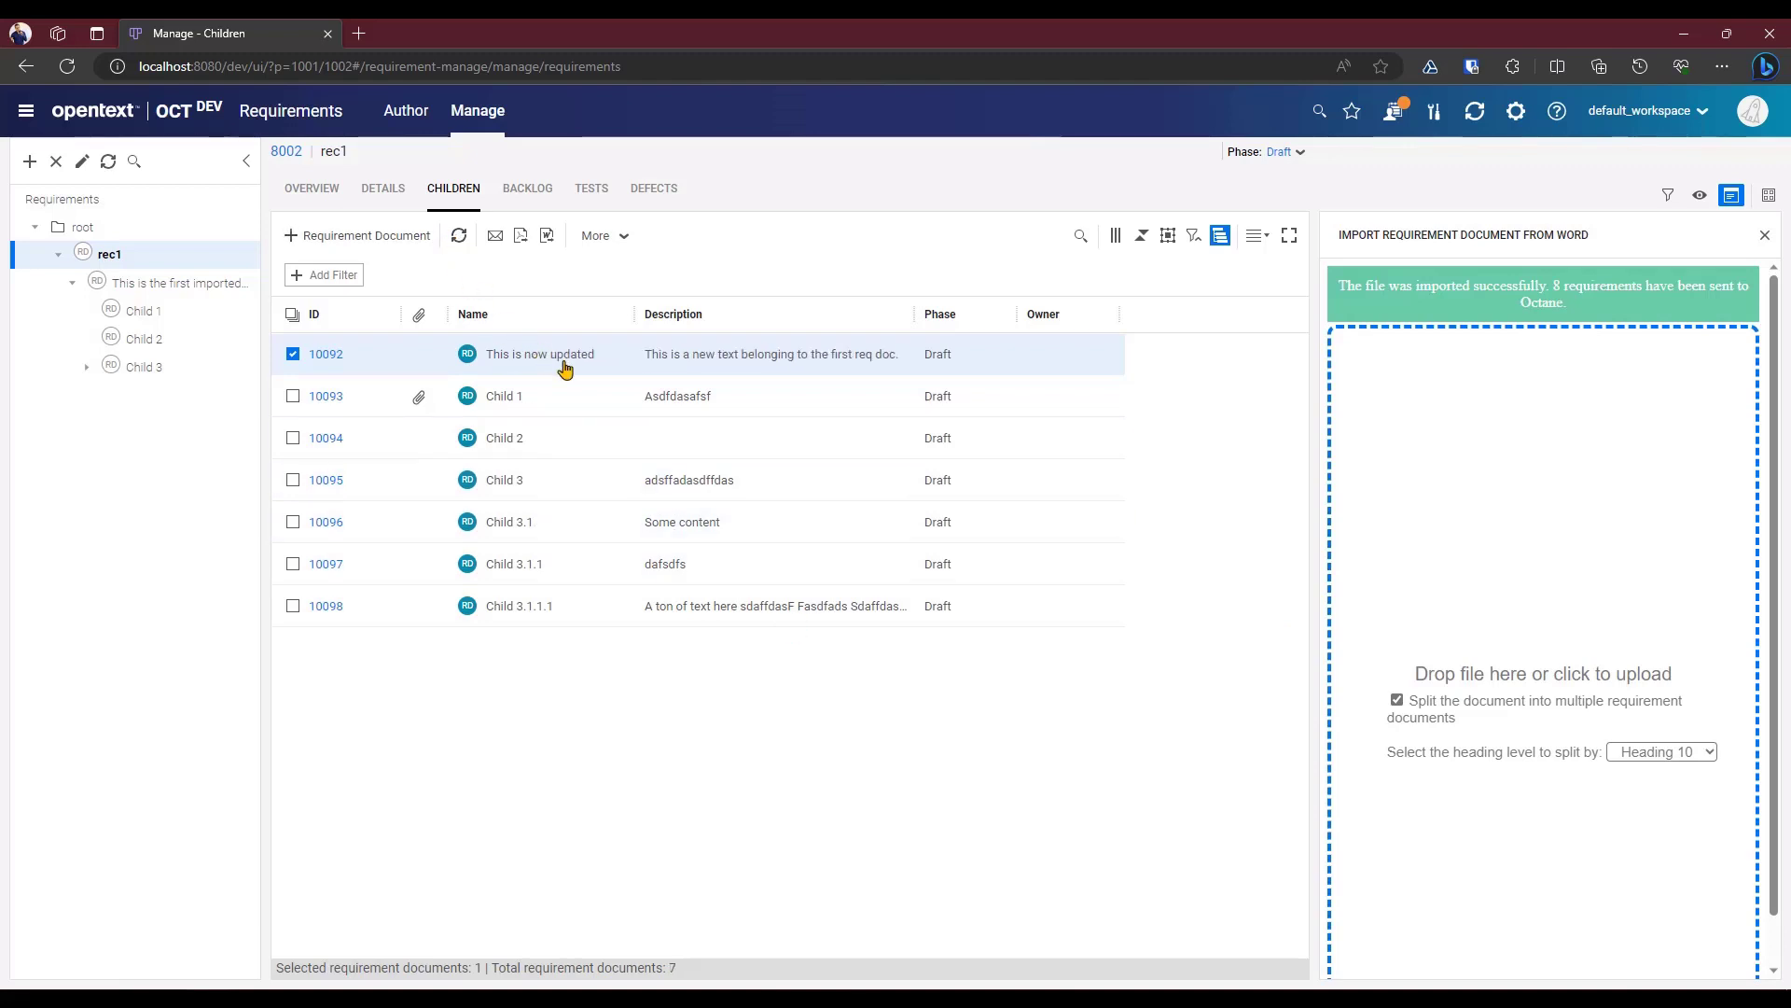
click(323, 360)
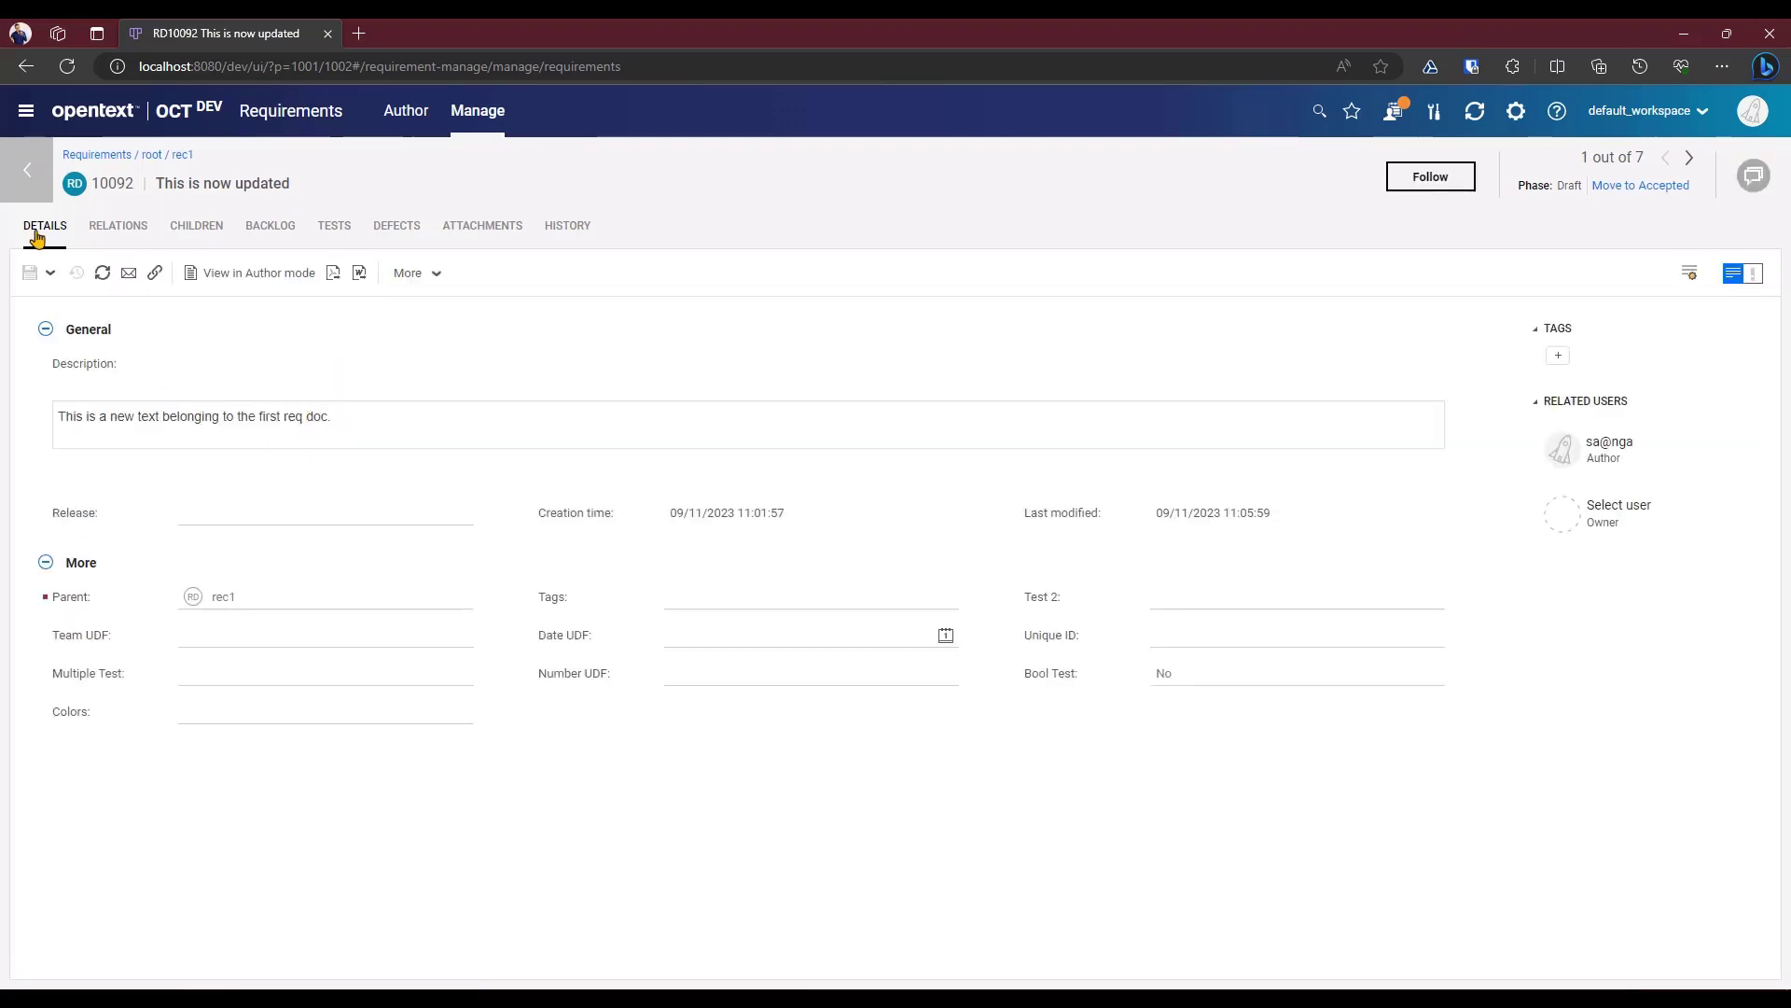
click(20, 177)
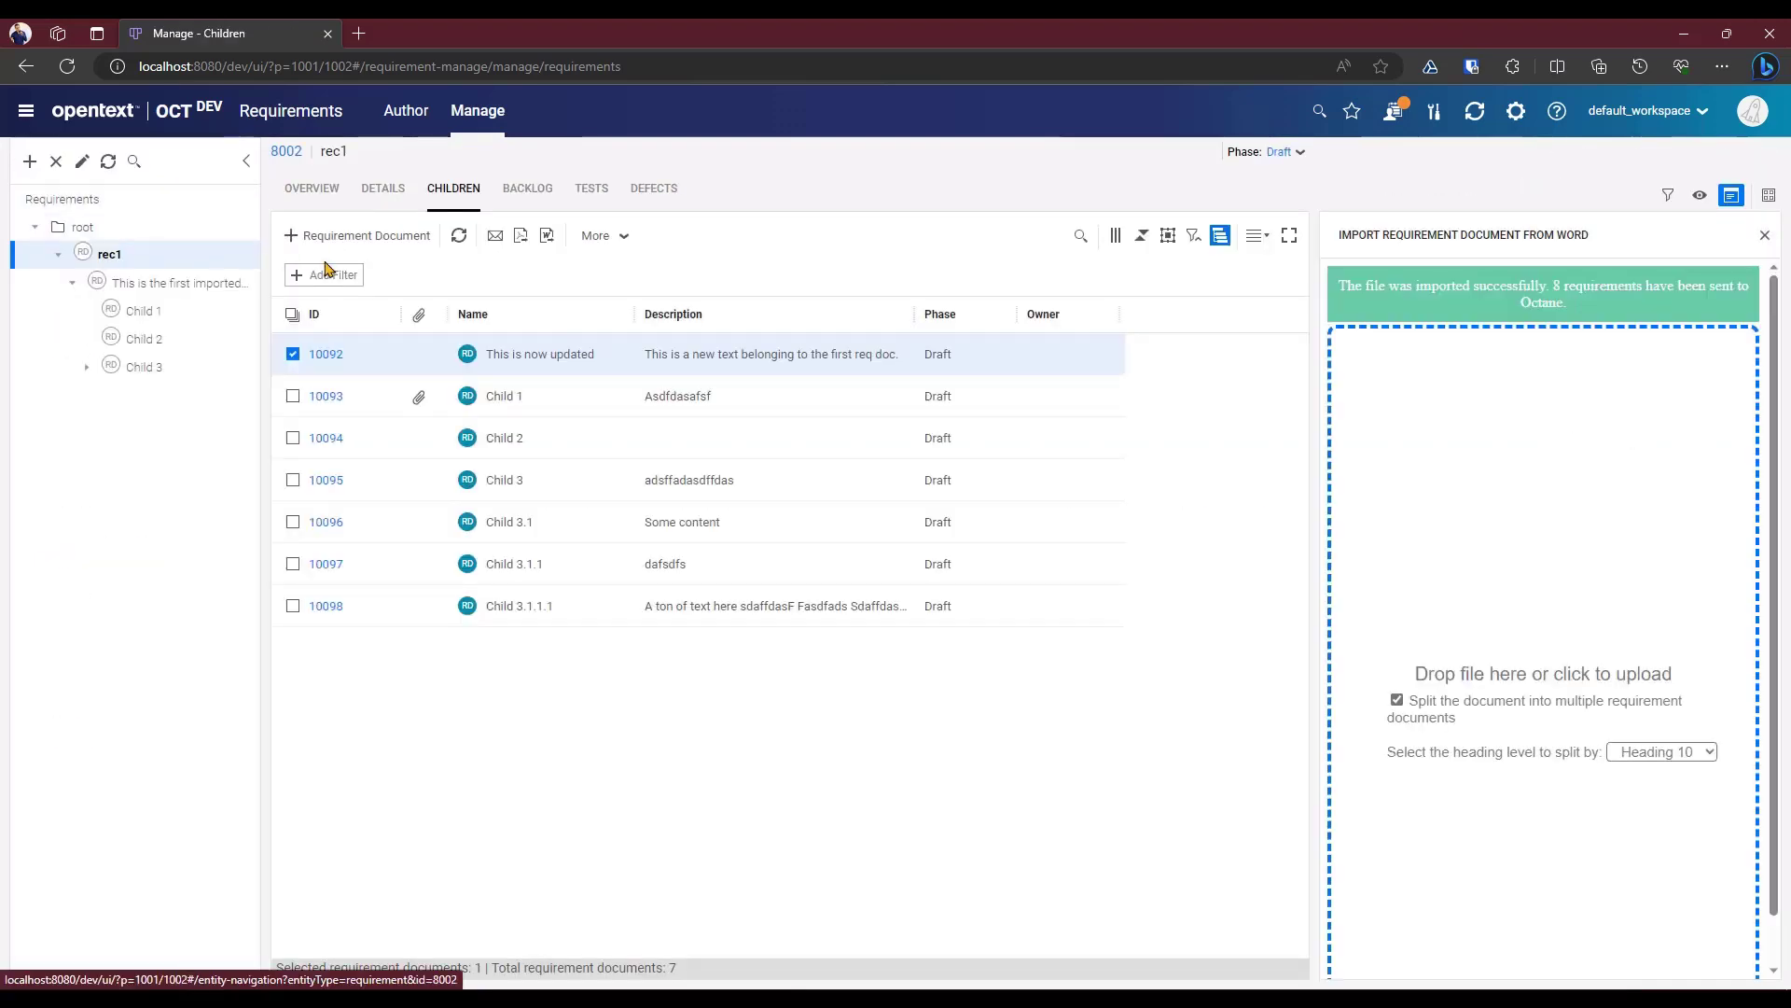
- Open rec1 in the Author view
click(403, 110)
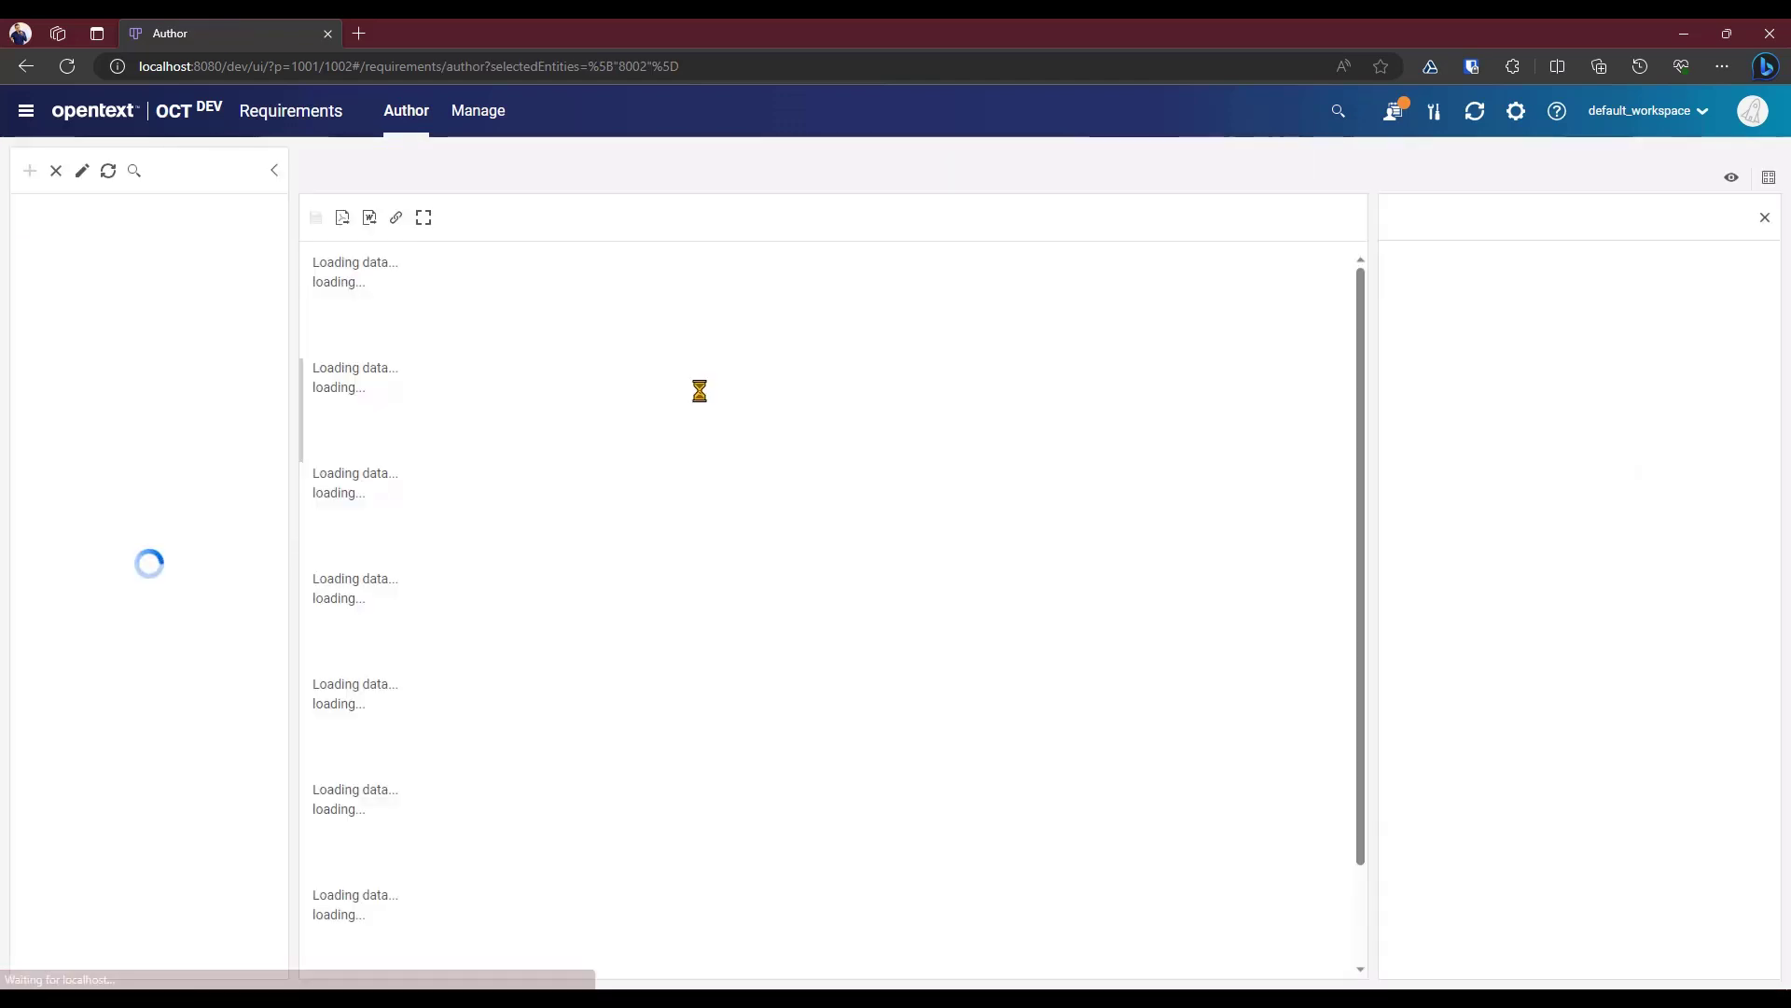